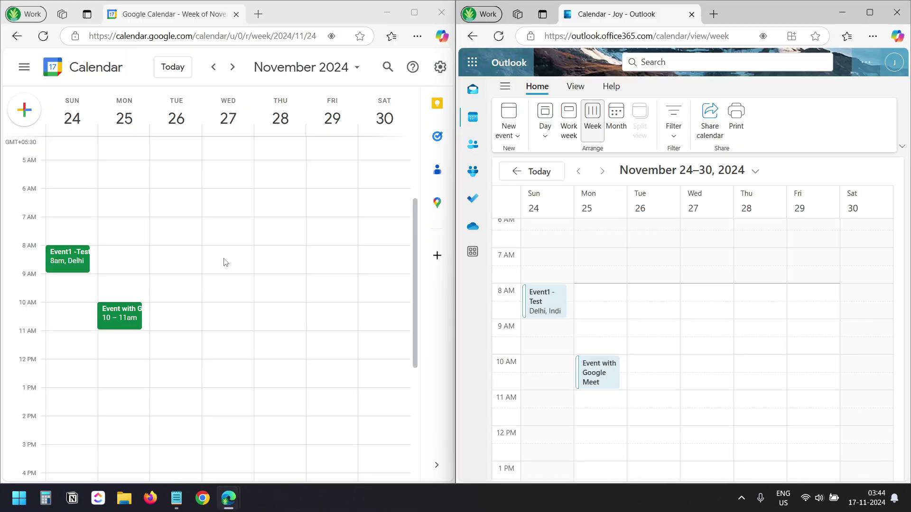
Create "Third Event" on Wednesday, November 27, 9:00–10:00am in Google Calendar, with Google Meet video conferencing and a short description.
{"action": "left_click", "coordinate": [226, 279]}
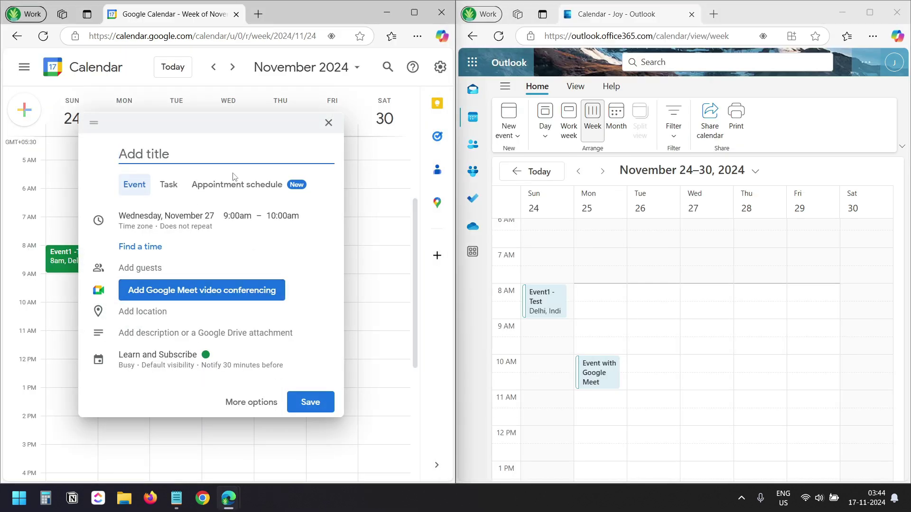
{"action": "type", "text": "Third Event"}
{"action": "left_click", "coordinate": [246, 293]}
{"action": "left_click", "coordinate": [178, 378]}
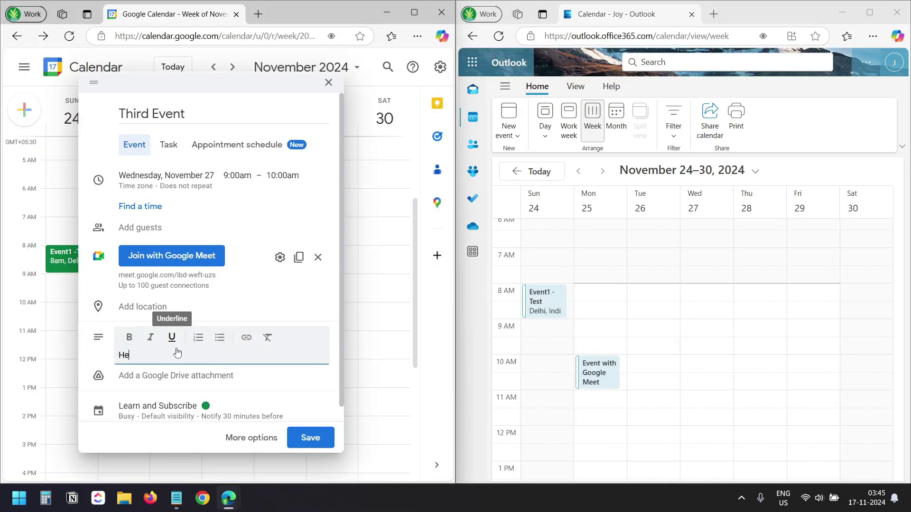
{"action": "left_click", "coordinate": [308, 437]}
Rename the Sunday "Event1 -Test" event by replacing "Test" with "Updated", and save it.
{"action": "left_click", "coordinate": [67, 260]}
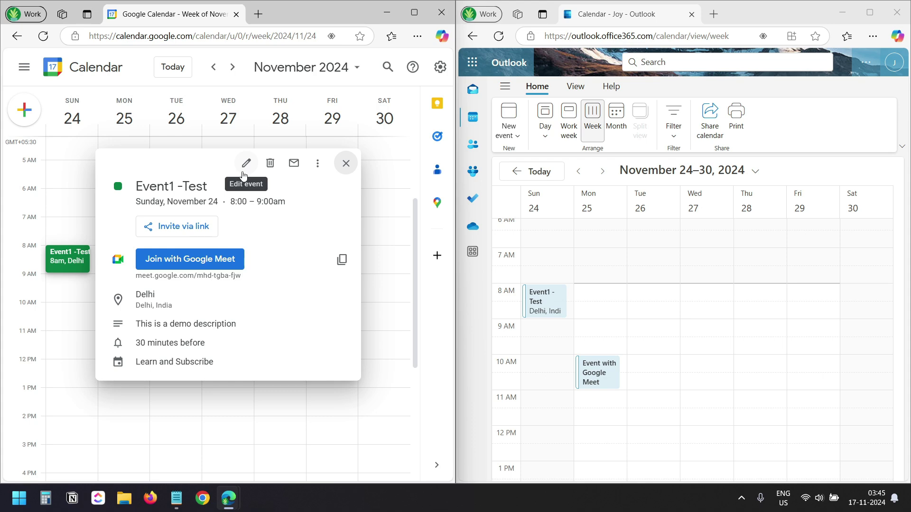
{"action": "left_click", "coordinate": [246, 163]}
{"action": "double_click", "coordinate": [137, 70]}
{"action": "type", "text": "Updated"}
{"action": "left_click", "coordinate": [266, 70]}
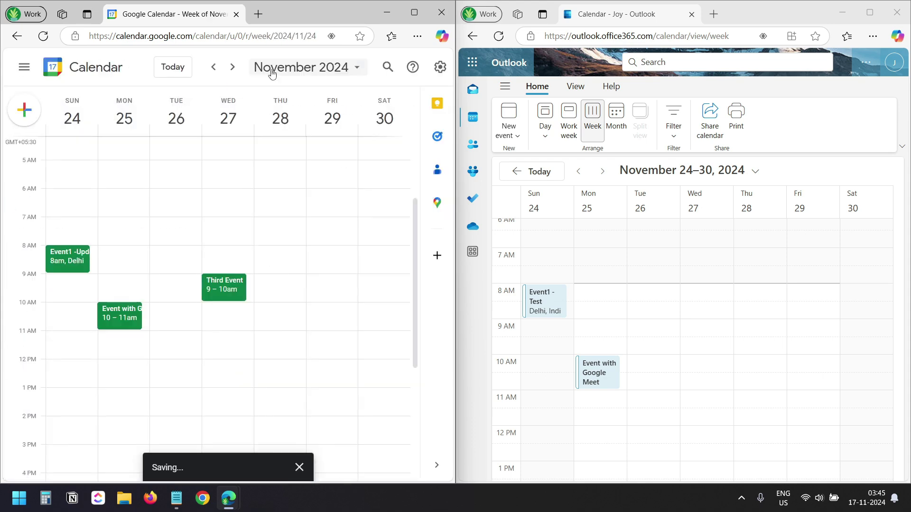
Create "Fourth Event" on Friday, November 29, 9–10am in Google Calendar and save it.
{"action": "left_click", "coordinate": [320, 295]}
{"action": "type", "text": "Fourth Event"}
{"action": "left_click", "coordinate": [264, 401]}
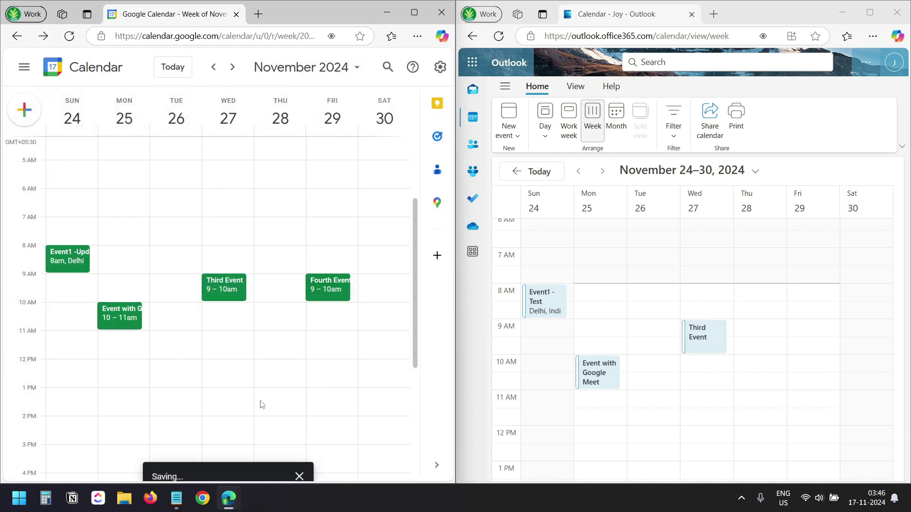
Delete the "Event with Google Meet" event on Monday, November 25 from Google Calendar.
{"action": "right_click", "coordinate": [115, 312]}
{"action": "left_click", "coordinate": [139, 350]}
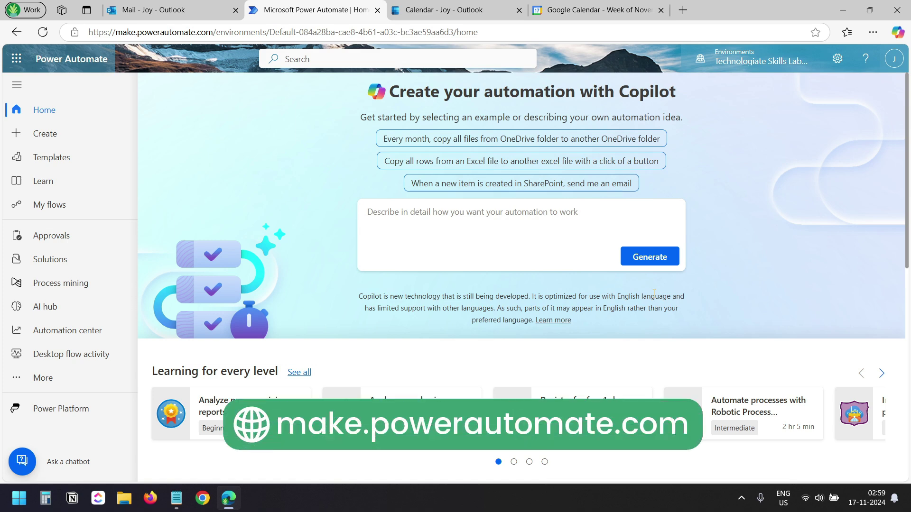
Switch to Outlook mail and open Power Automate from its list of Microsoft 365 apps.
{"action": "left_click", "coordinate": [169, 10]}
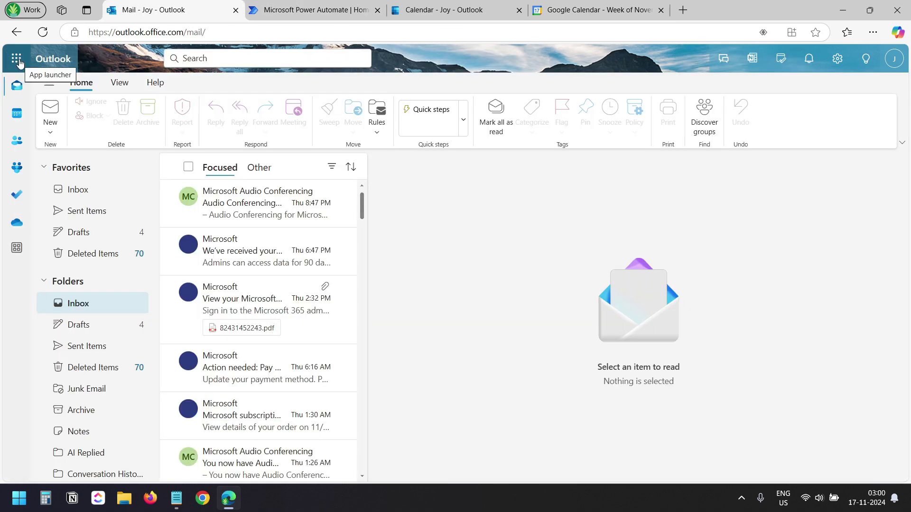
{"action": "left_click", "coordinate": [16, 59]}
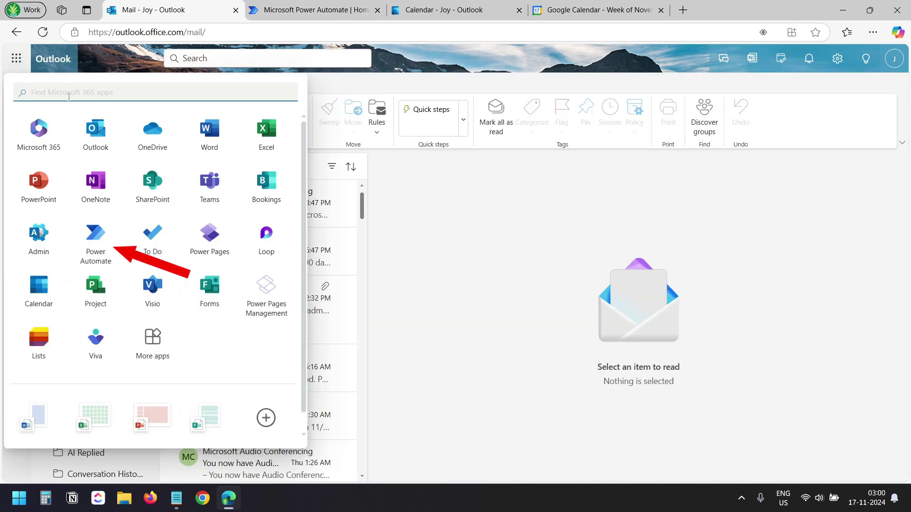
{"action": "left_click", "coordinate": [97, 238]}
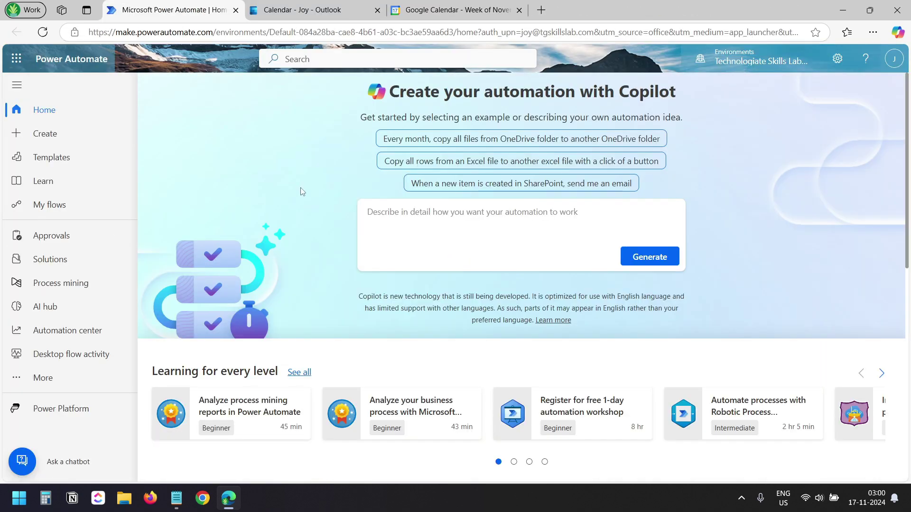
Start a blank automated cloud flow named "Sync Google Calendar Events to Outlook Calendar".
{"action": "left_click", "coordinate": [53, 137]}
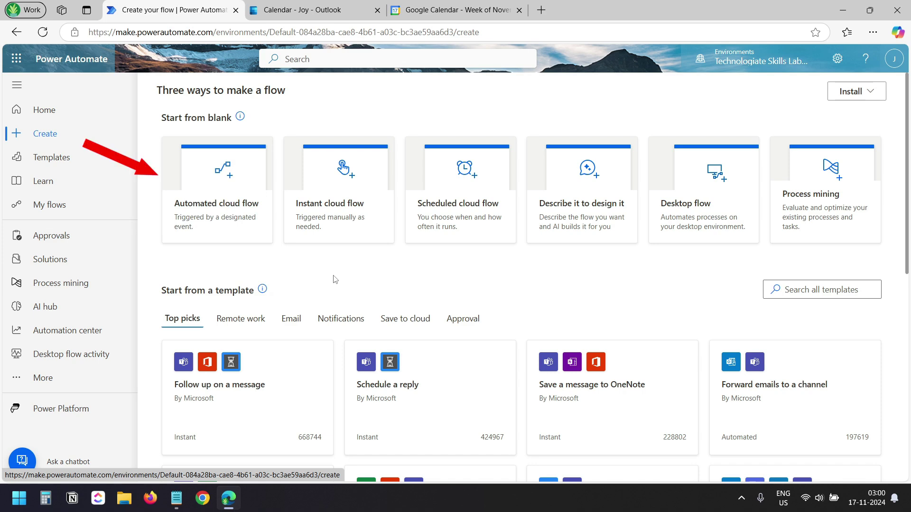
{"action": "left_click", "coordinate": [233, 192]}
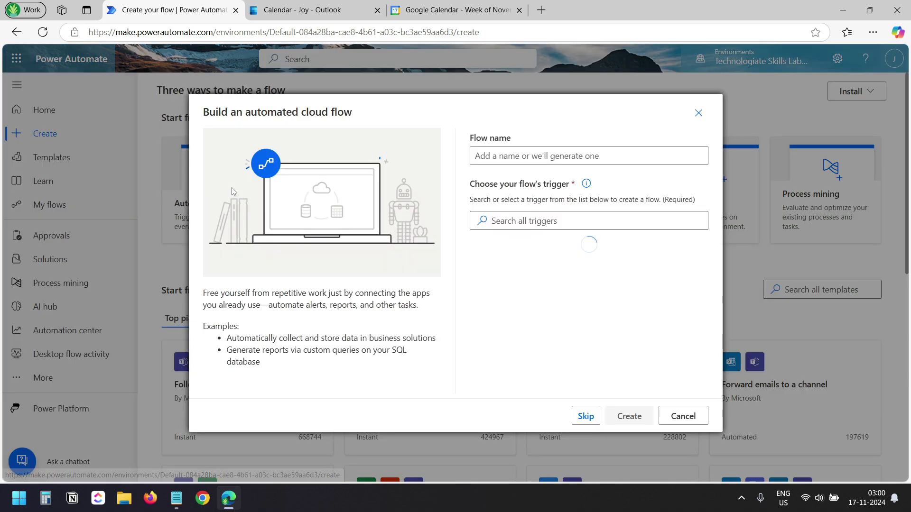
{"action": "type", "text": "Sync Google Calendar Events to Outlook Calendar"}
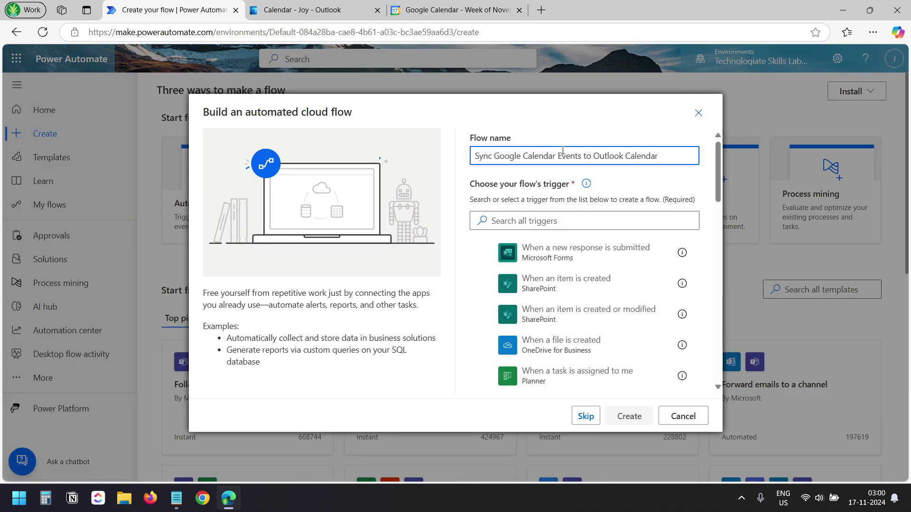
Search triggers for "google", choose Google Calendar's "When an event is added, updated or deleted from a calendar", and create the flow.
{"action": "left_click", "coordinate": [536, 222]}
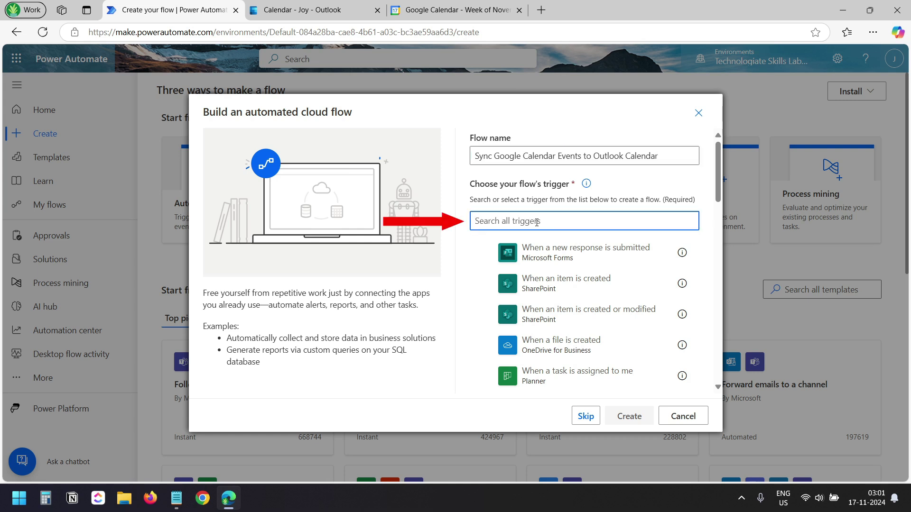
{"action": "type", "text": "google"}
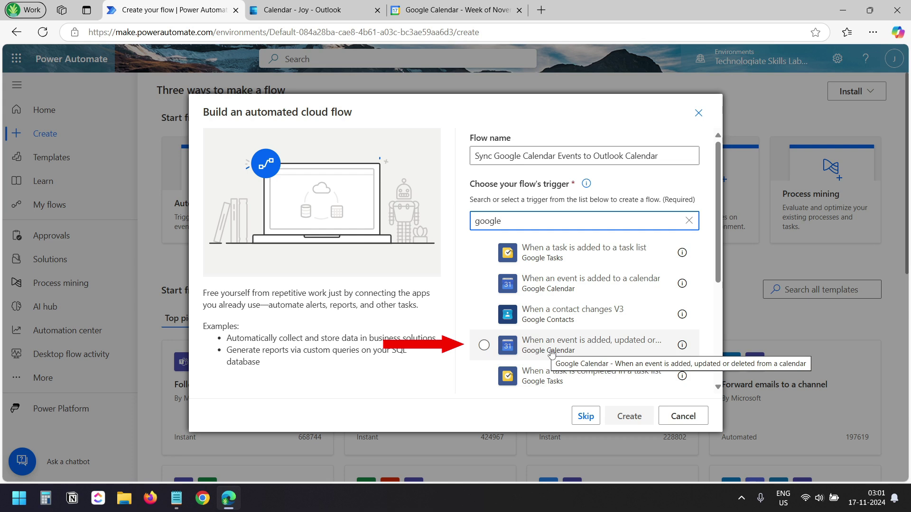
{"action": "left_click", "coordinate": [484, 345]}
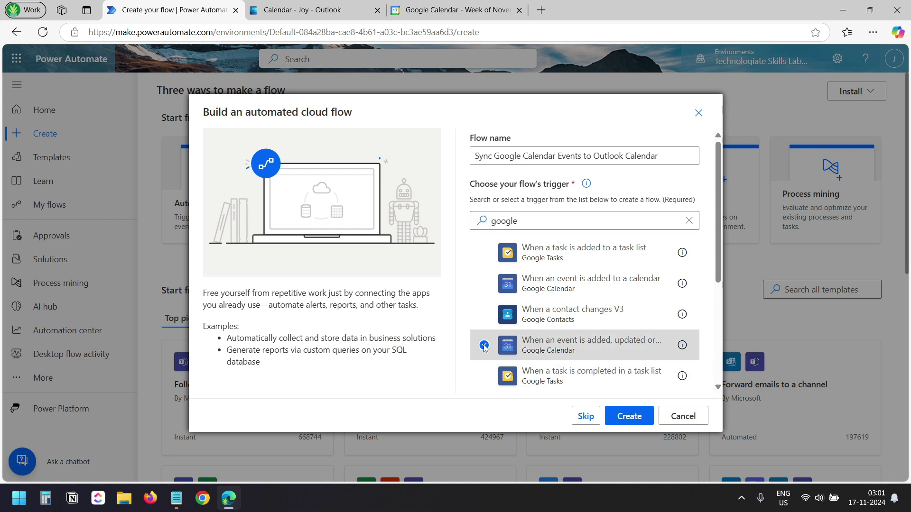
{"action": "left_click", "coordinate": [630, 417]}
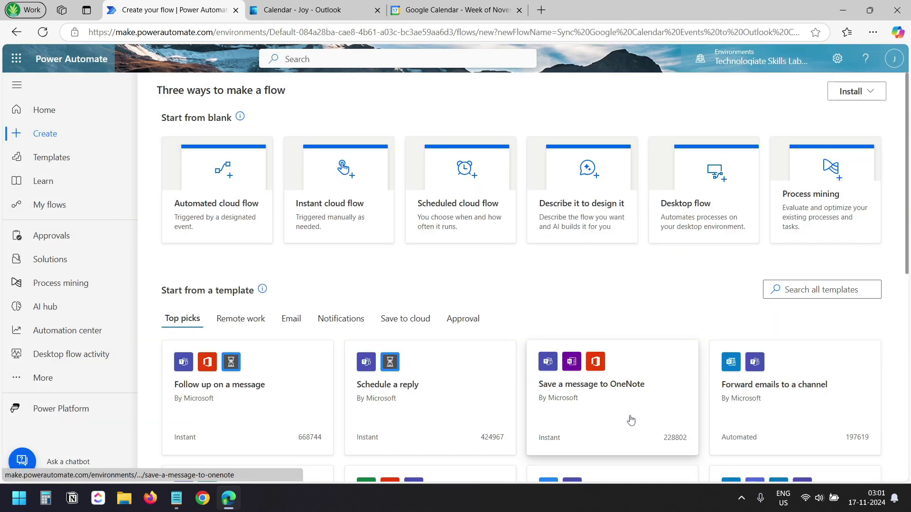
Set the trigger's Calendar ID to the connected Gmail account's own calendar.
{"action": "left_click", "coordinate": [486, 164]}
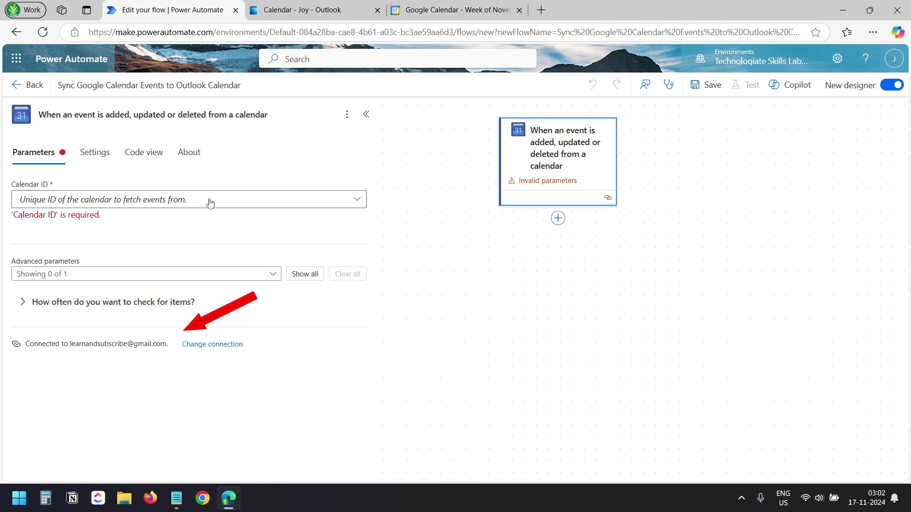
{"action": "left_click", "coordinate": [210, 203]}
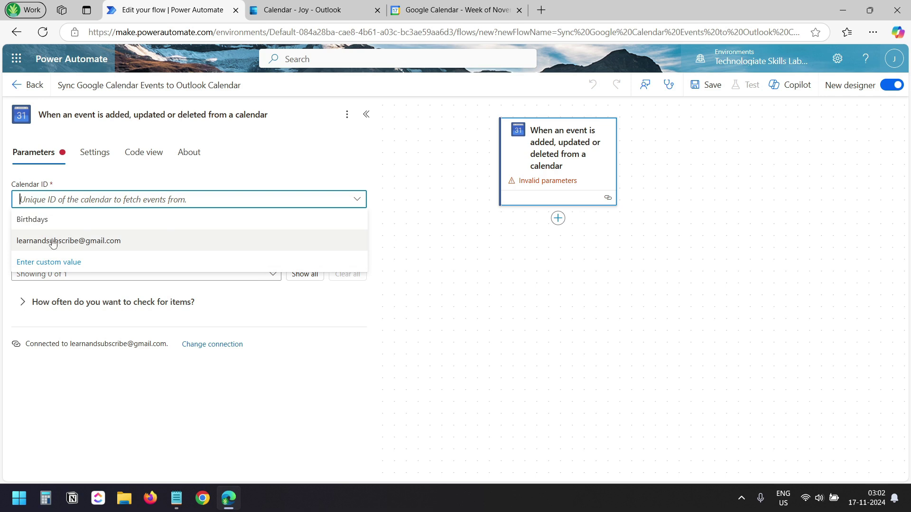
{"action": "left_click", "coordinate": [82, 245]}
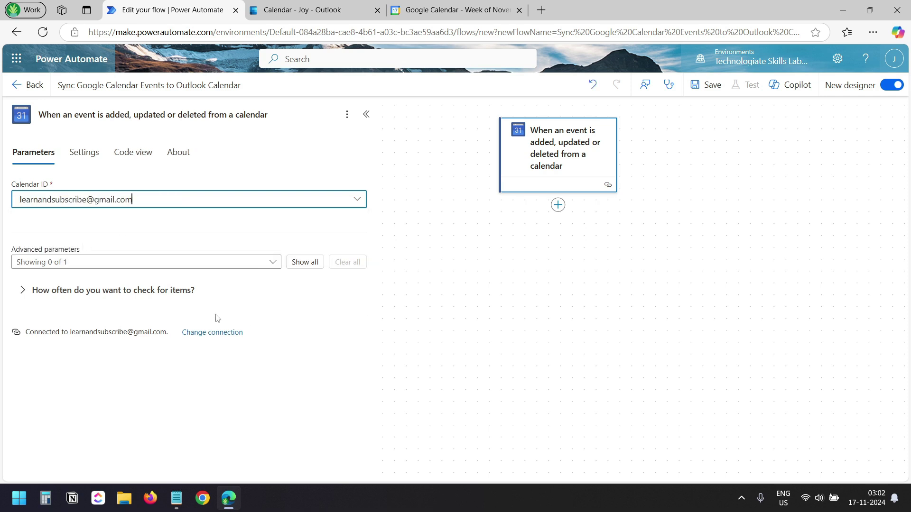
Set the trigger's recurrence for checking items to an interval of 10 with frequency Second.
{"action": "left_click", "coordinate": [69, 293]}
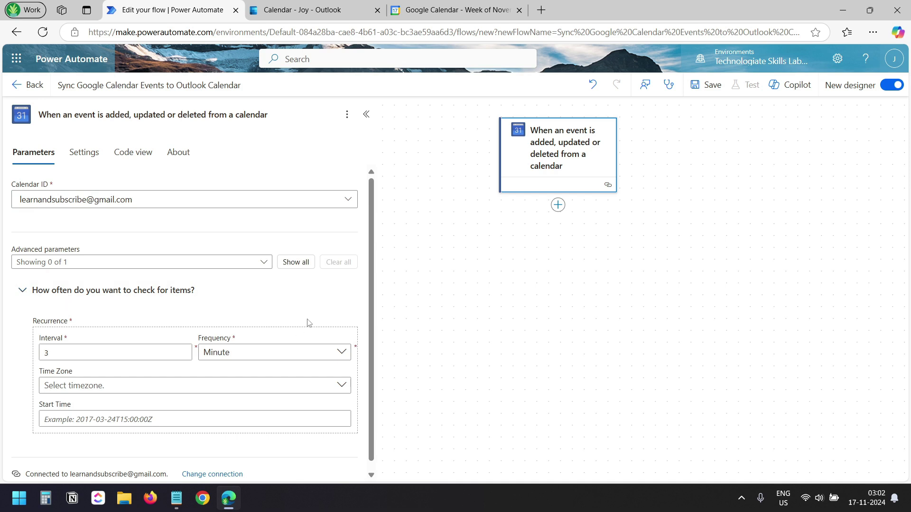
{"action": "left_click", "coordinate": [268, 353]}
{"action": "left_click", "coordinate": [259, 337]}
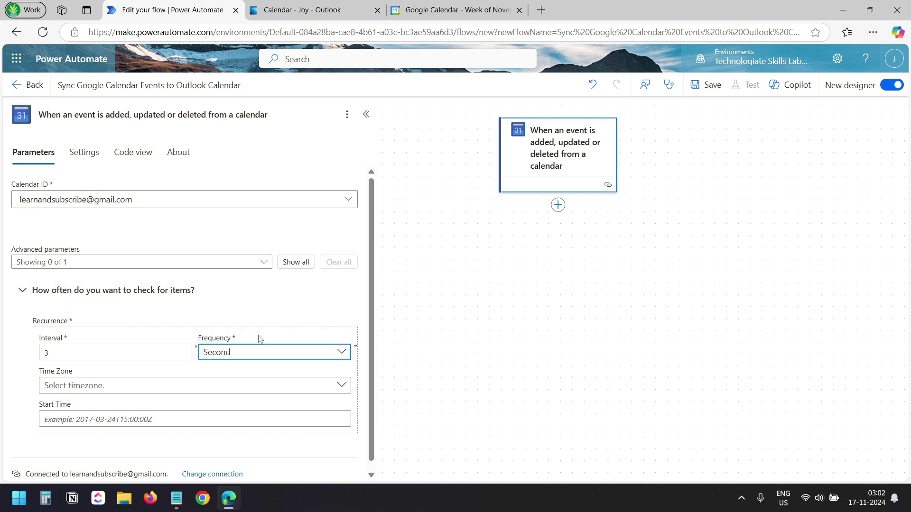
{"action": "left_click_drag", "start_coordinate": [91, 351], "coordinate": [28, 355]}
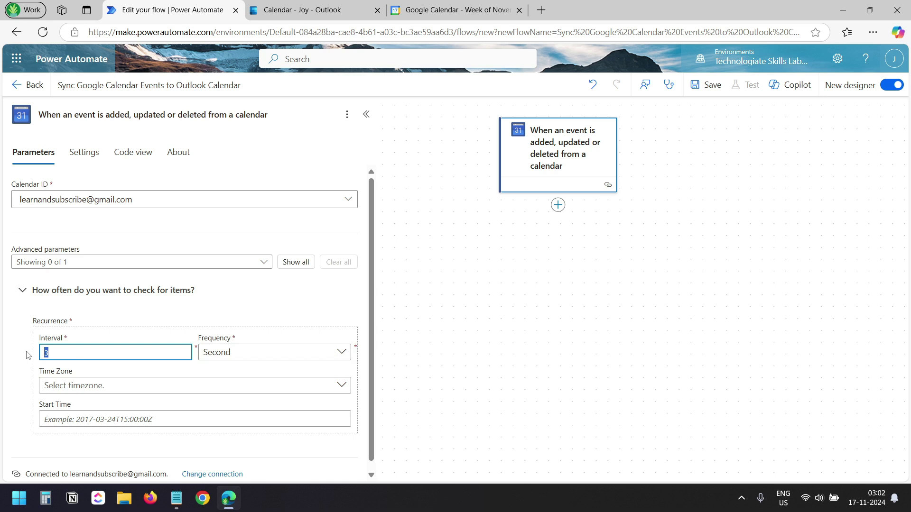
{"action": "type", "text": "10"}
{"action": "left_click", "coordinate": [127, 318]}
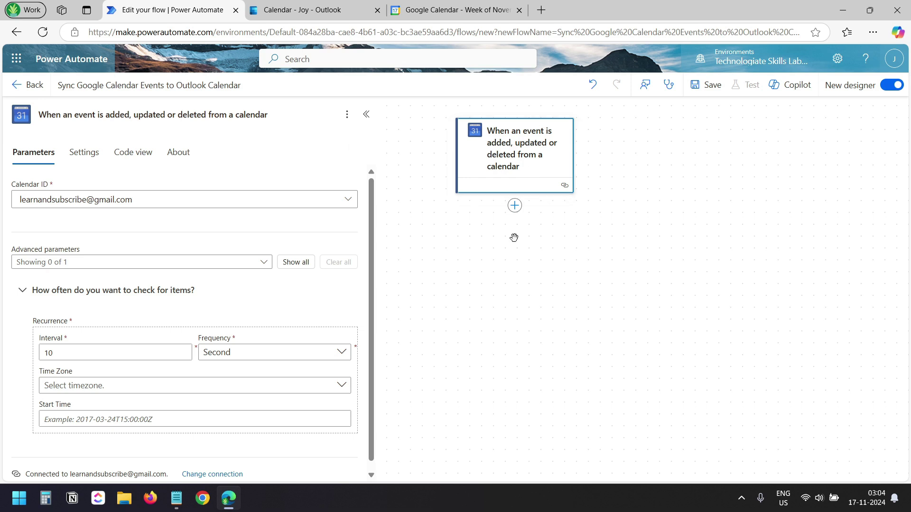
Search actions for "time" and add the Date Time "Convert time zone" action below the trigger.
{"action": "left_click", "coordinate": [514, 205]}
{"action": "left_click", "coordinate": [574, 206]}
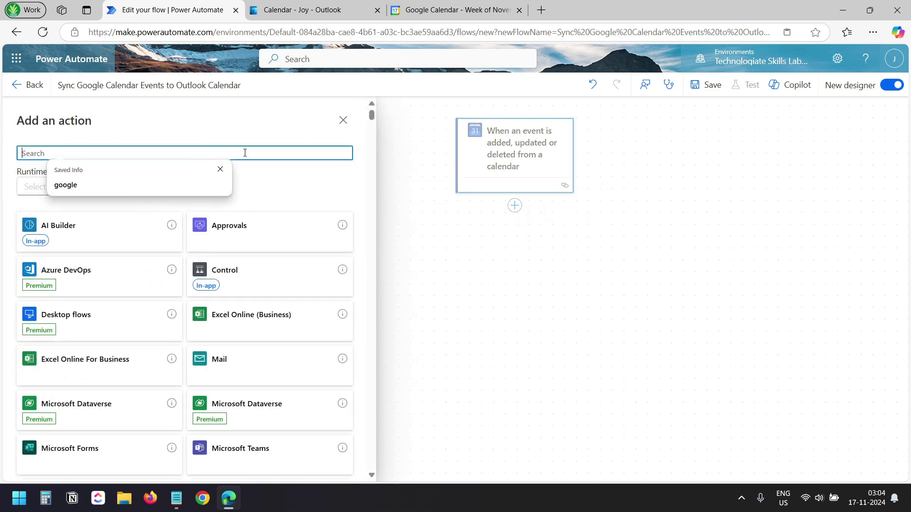
{"action": "type", "text": "time"}
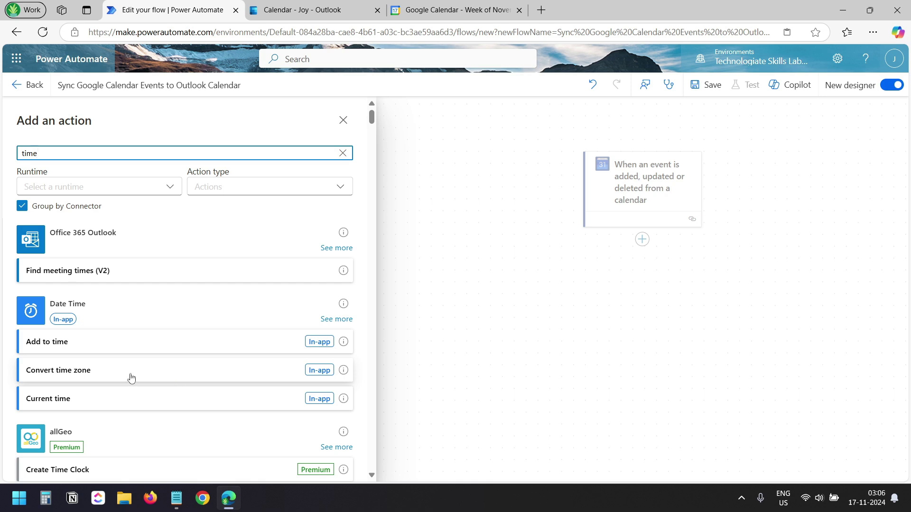
{"action": "left_click", "coordinate": [184, 379]}
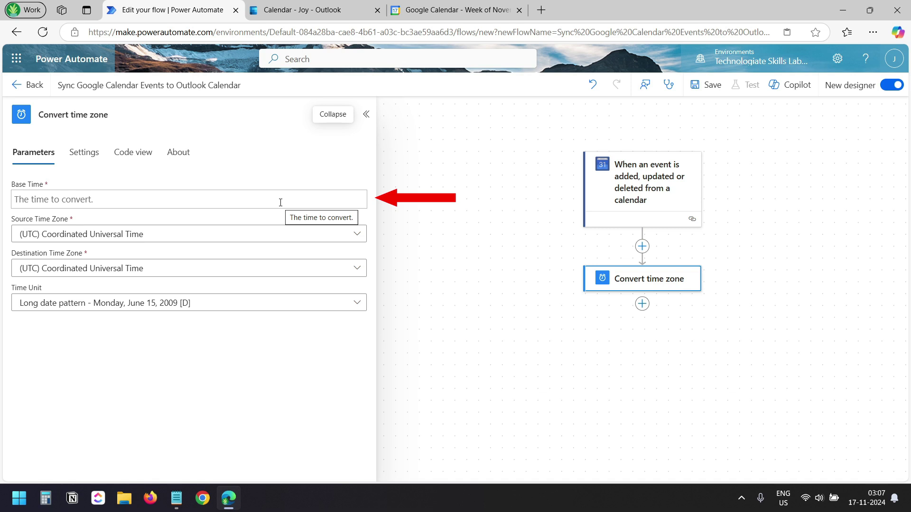
Set the Convert time zone action's Base Time to the trigger's Start Date-Time dynamic value.
{"action": "left_click", "coordinate": [281, 202]}
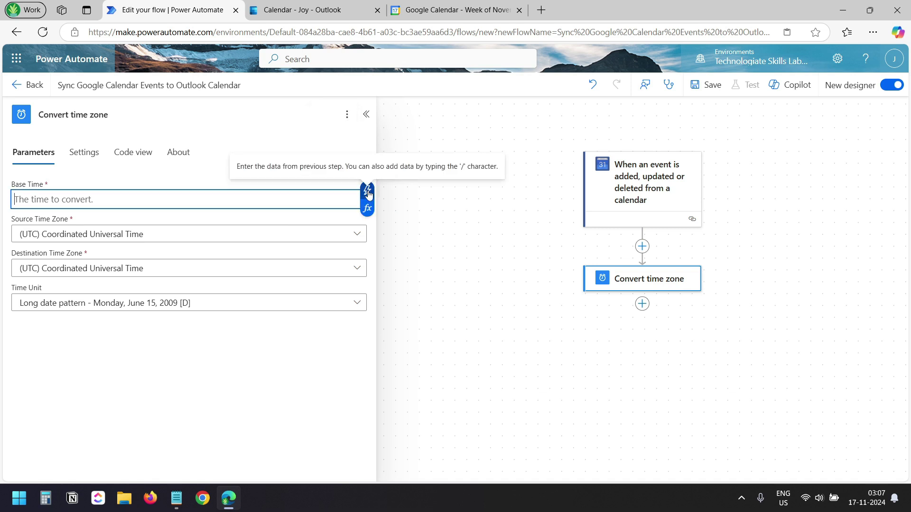
{"action": "left_click", "coordinate": [368, 193]}
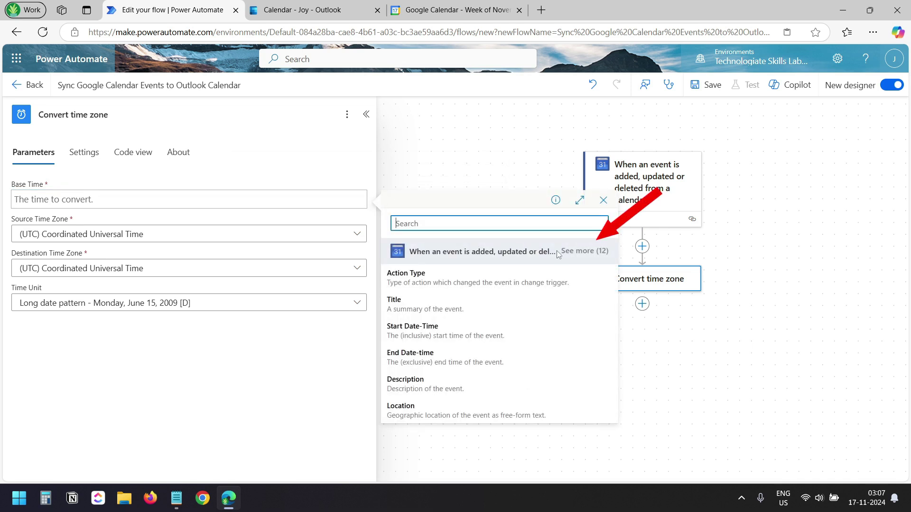
{"action": "left_click", "coordinate": [584, 251]}
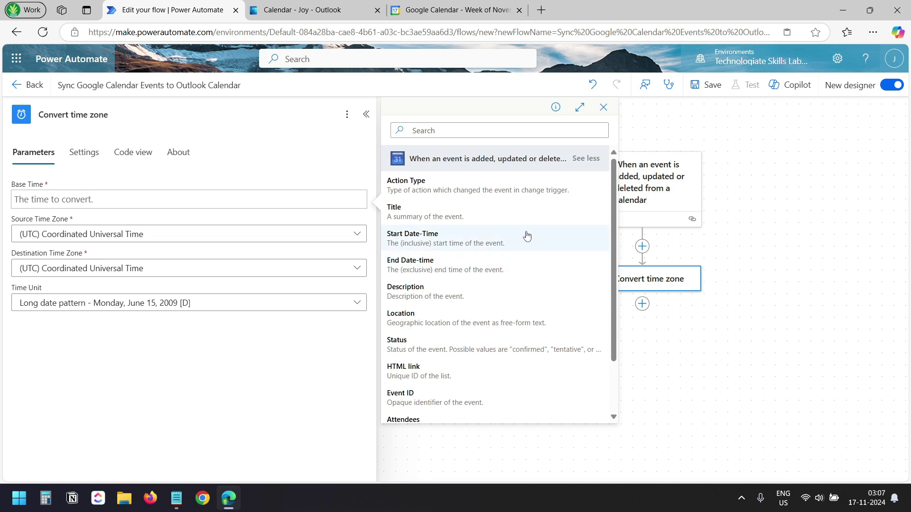
{"action": "left_click", "coordinate": [431, 243]}
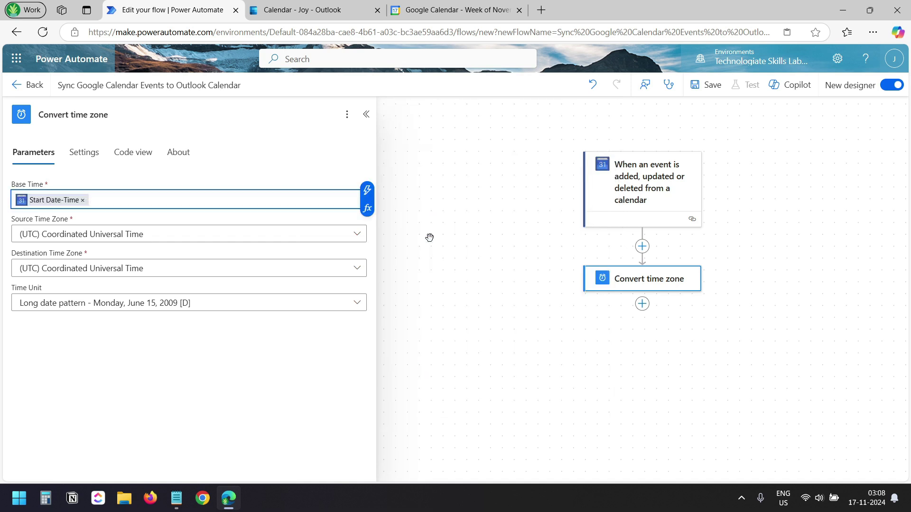
Set both the source and destination time zones to (UTC+05:30) Chennai, Kolkata, Mumbai, New Delhi.
{"action": "left_click", "coordinate": [137, 239]}
{"action": "type", "text": "delhi"}
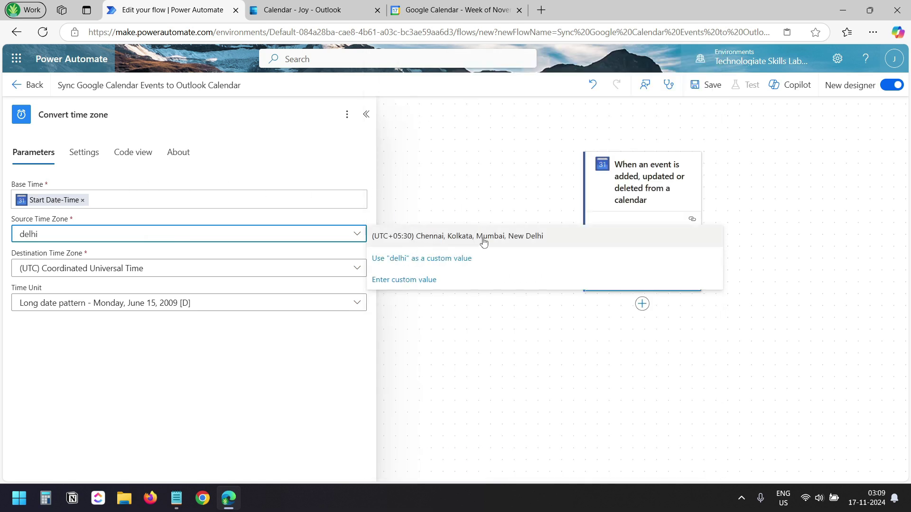
{"action": "left_click", "coordinate": [498, 237]}
{"action": "left_click", "coordinate": [211, 274]}
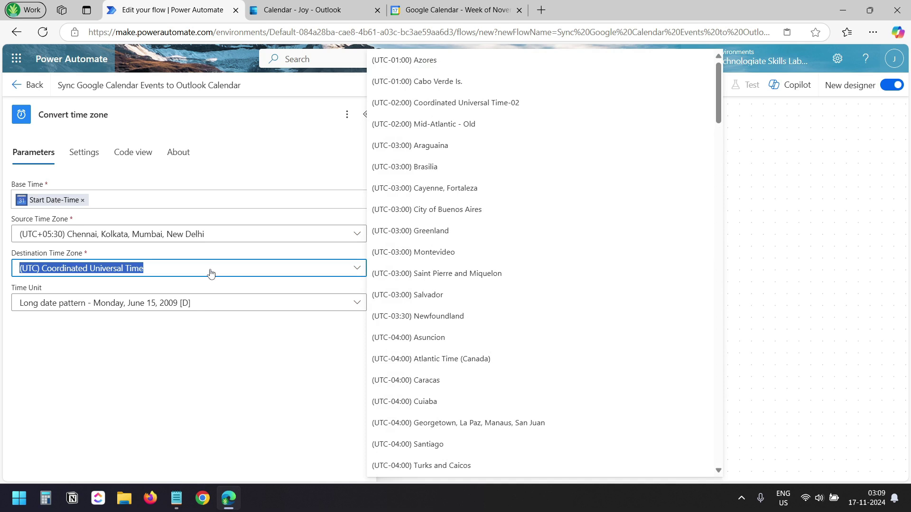
{"action": "type", "text": "delhi"}
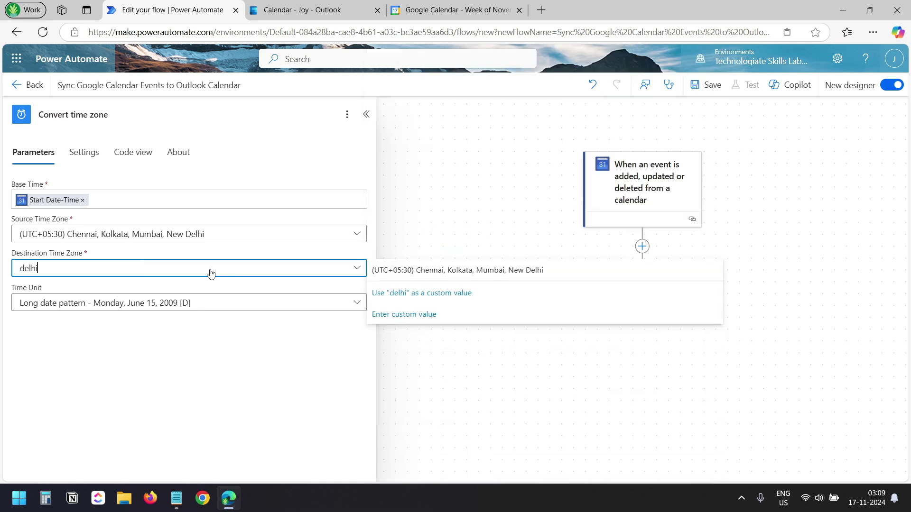
{"action": "left_click", "coordinate": [449, 271]}
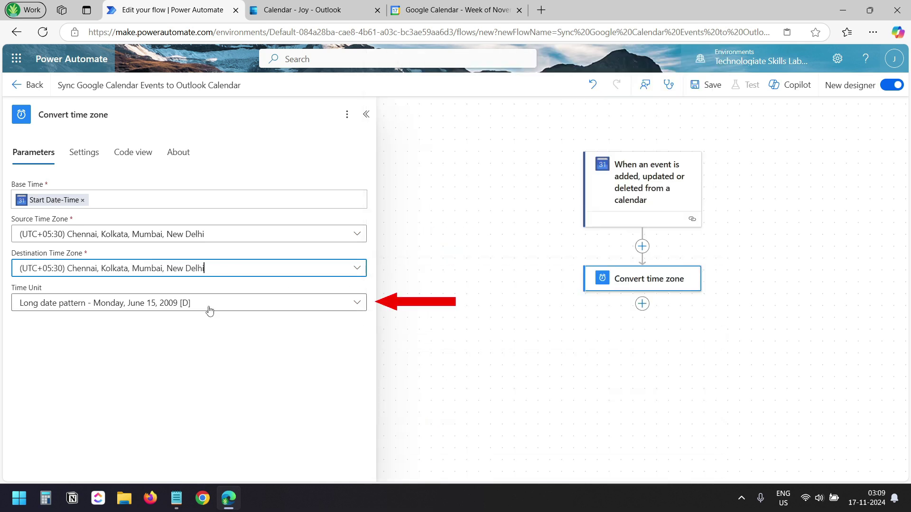
Set the Convert time zone action's Time Unit to "Sortable date/time pattern - 2009-06-15T13:45:30 [s]" and rename the action "Start time".
{"action": "left_click", "coordinate": [209, 307]}
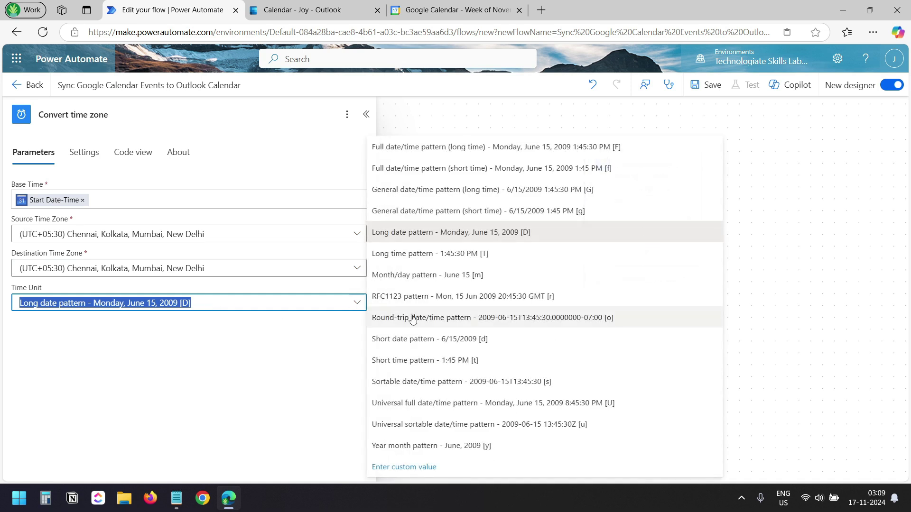
{"action": "left_click", "coordinate": [433, 381]}
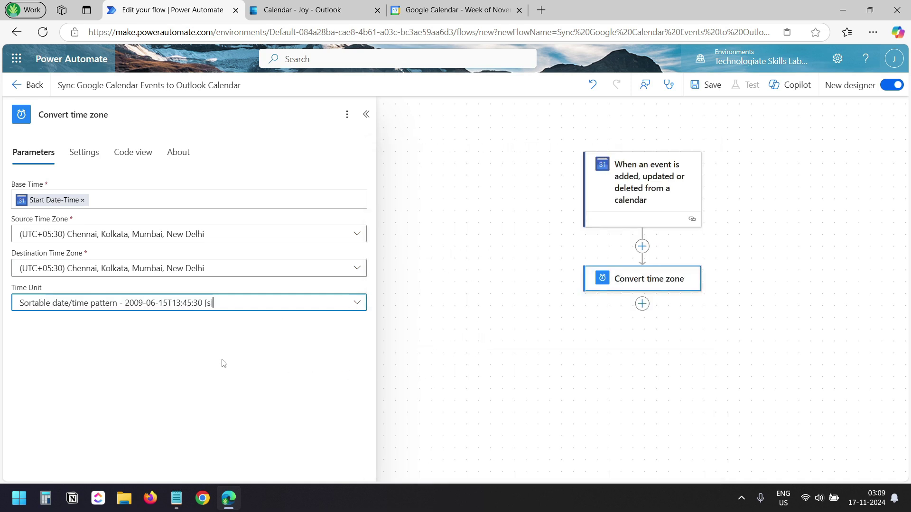
{"action": "left_click", "coordinate": [126, 115]}
{"action": "left_click_drag", "start_coordinate": [127, 115], "coordinate": [38, 114]}
{"action": "type", "text": "Start"}
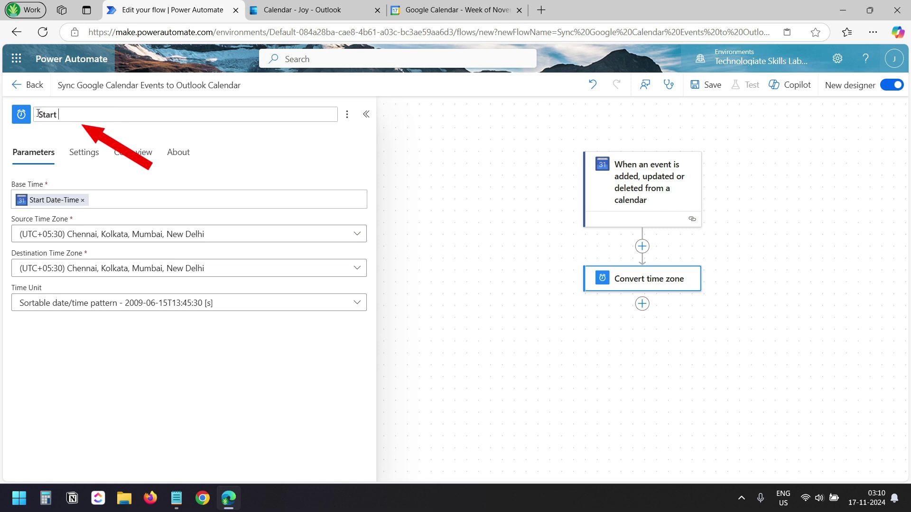
{"action": "type", "text": " time"}
{"action": "left_click", "coordinate": [366, 114]}
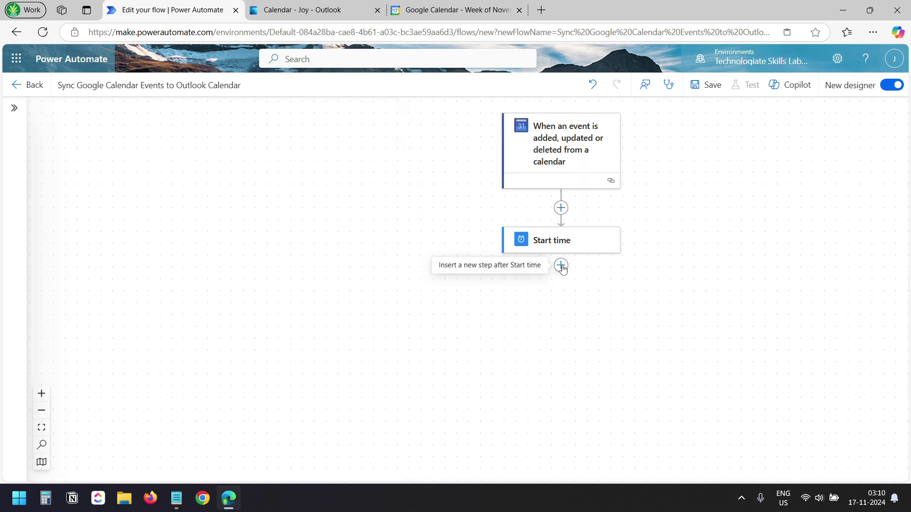
Search actions for "time" and add a second Date Time "Convert time zone" action after the Start time action.
{"action": "left_click", "coordinate": [561, 265]}
{"action": "left_click", "coordinate": [607, 265]}
{"action": "type", "text": "tim"}
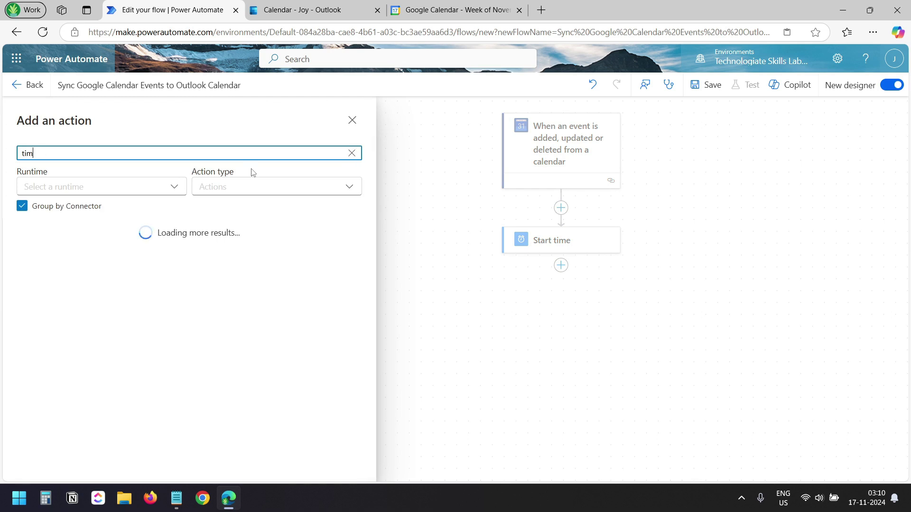
{"action": "type", "text": "e"}
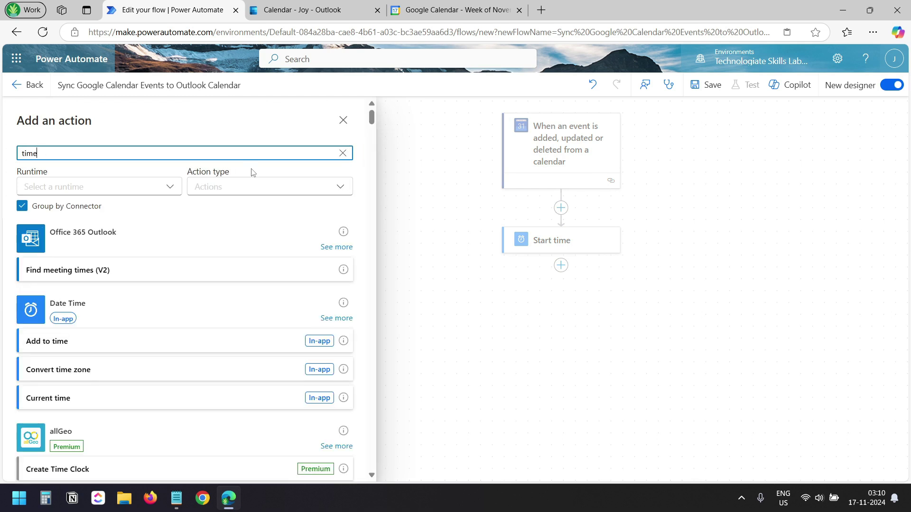
{"action": "left_click", "coordinate": [94, 376]}
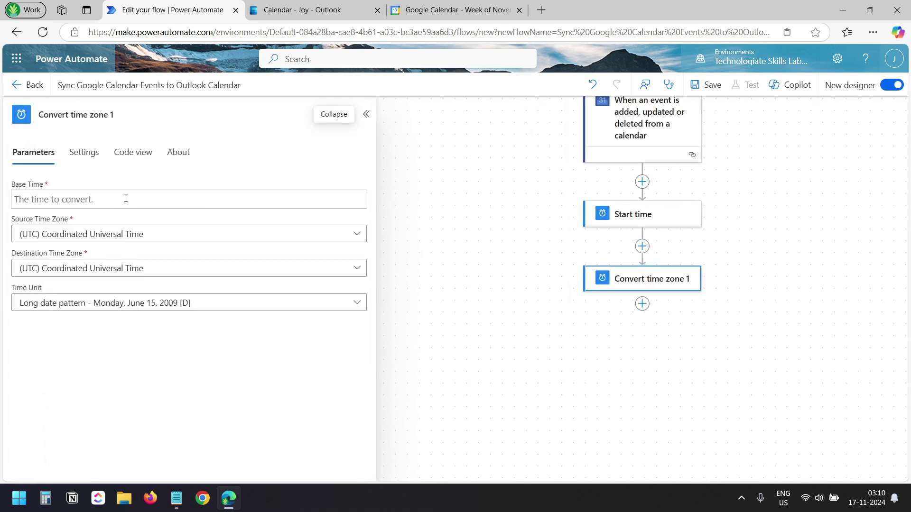
Set the Base Time of Convert time zone 1 to the trigger's End Date-time dynamic value.
{"action": "left_click", "coordinate": [126, 198]}
{"action": "left_click", "coordinate": [366, 190]}
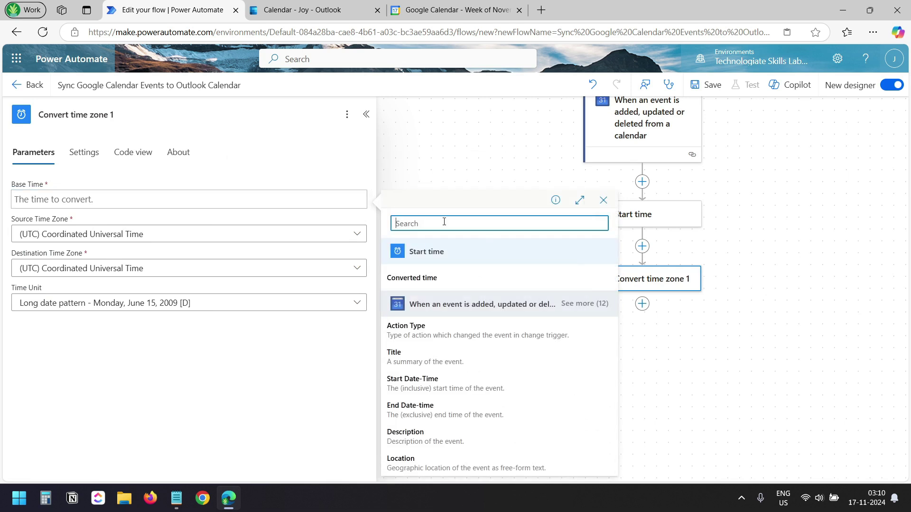
{"action": "left_click", "coordinate": [419, 411]}
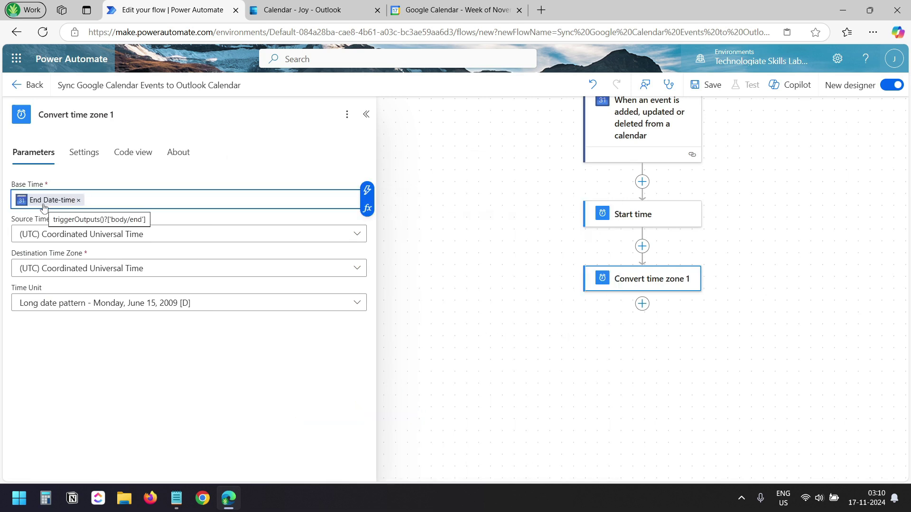
Set the source and destination time zones of Convert time zone 1 to (UTC+05:30) Chennai, Kolkata, Mumbai, New Delhi.
{"action": "left_click", "coordinate": [141, 237]}
{"action": "type", "text": "delhi"}
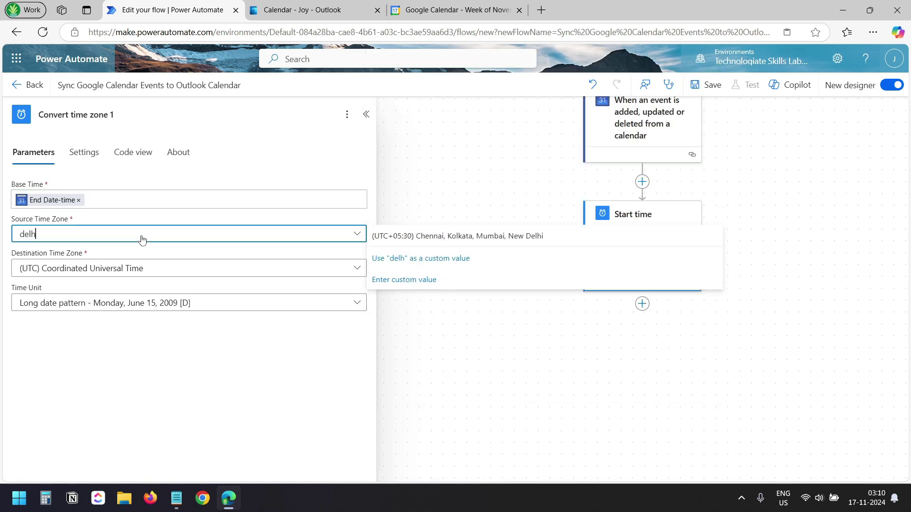
{"action": "left_click", "coordinate": [429, 240]}
{"action": "left_click", "coordinate": [206, 268]}
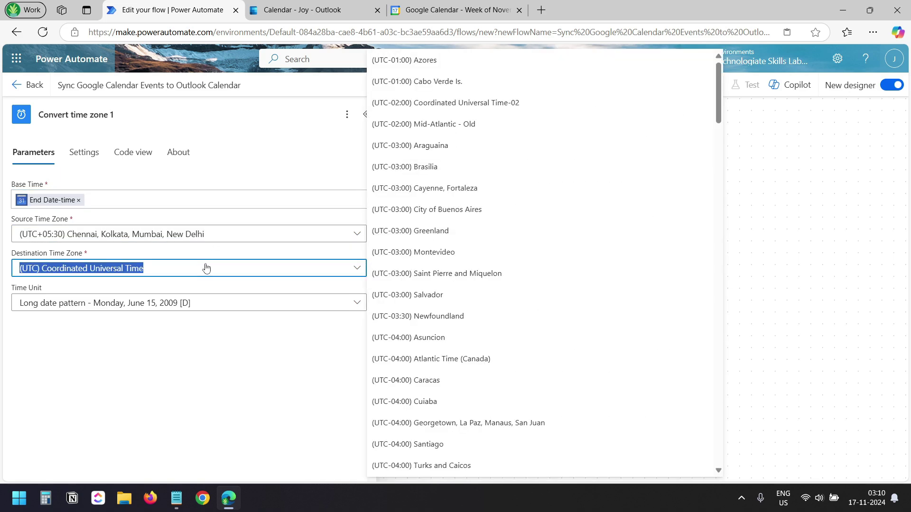
{"action": "type", "text": "delhi"}
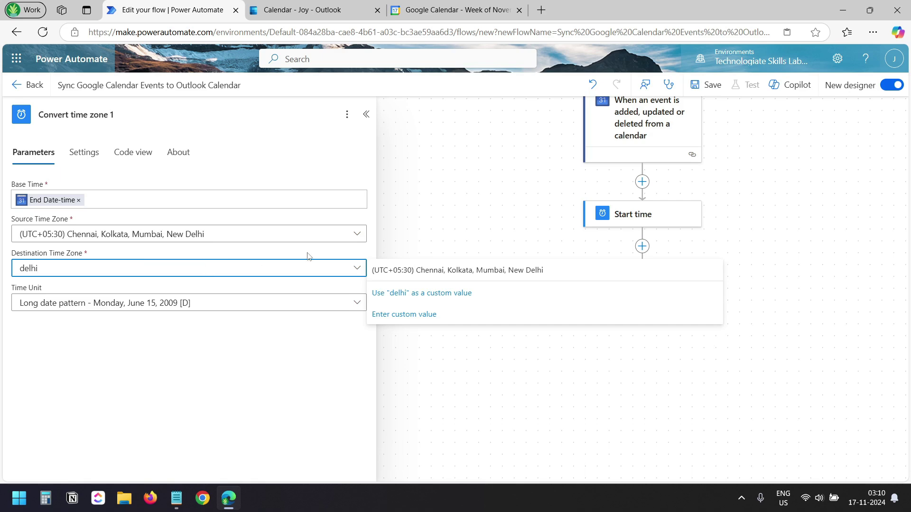
{"action": "left_click", "coordinate": [450, 270]}
Set the Time Unit of Convert time zone 1 to "Sortable date/time pattern - 2009-06-15T13:45:30 [s]" and rename the action "End time".
{"action": "left_click", "coordinate": [239, 304]}
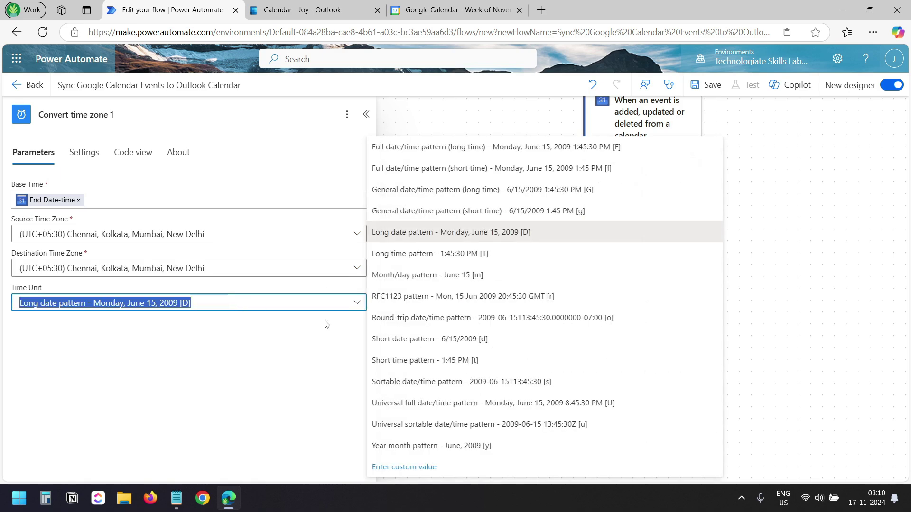
{"action": "left_click", "coordinate": [398, 386]}
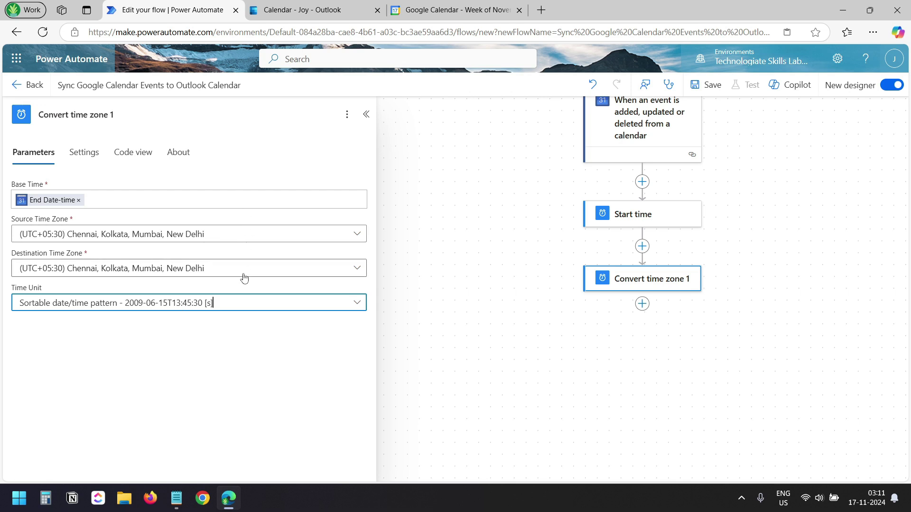
{"action": "left_click", "coordinate": [30, 116]}
{"action": "type", "text": "End "}
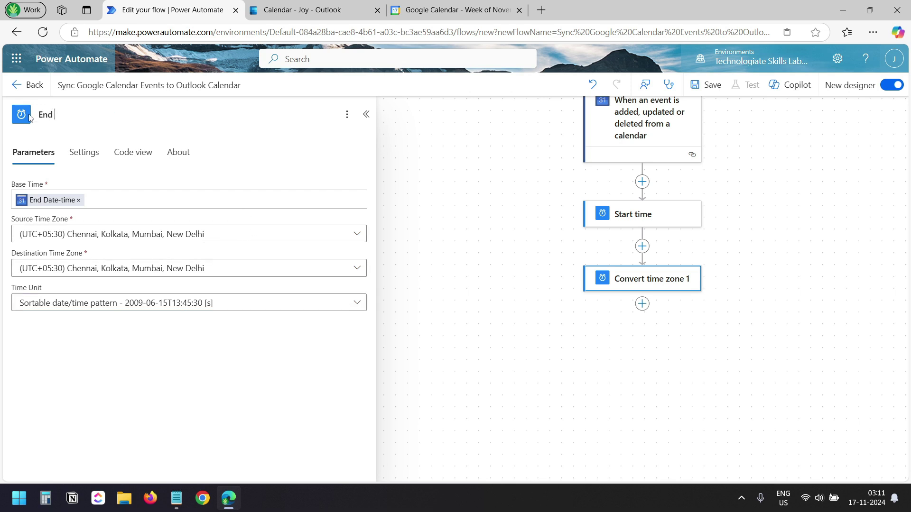
{"action": "type", "text": "time"}
{"action": "key", "text": "Return"}
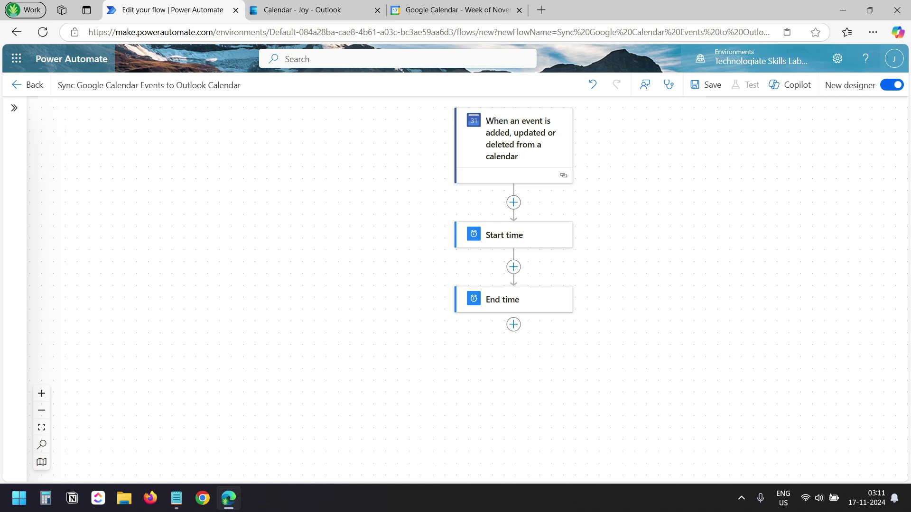
Search actions for "condition" and add the Control "Condition" action after the End time action.
{"action": "left_click", "coordinate": [513, 324]}
{"action": "left_click", "coordinate": [558, 327]}
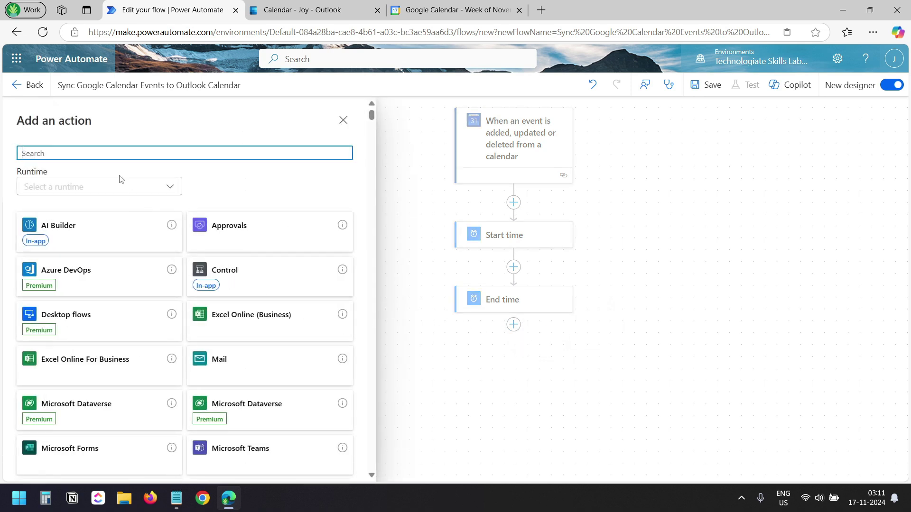
{"action": "type", "text": "condition"}
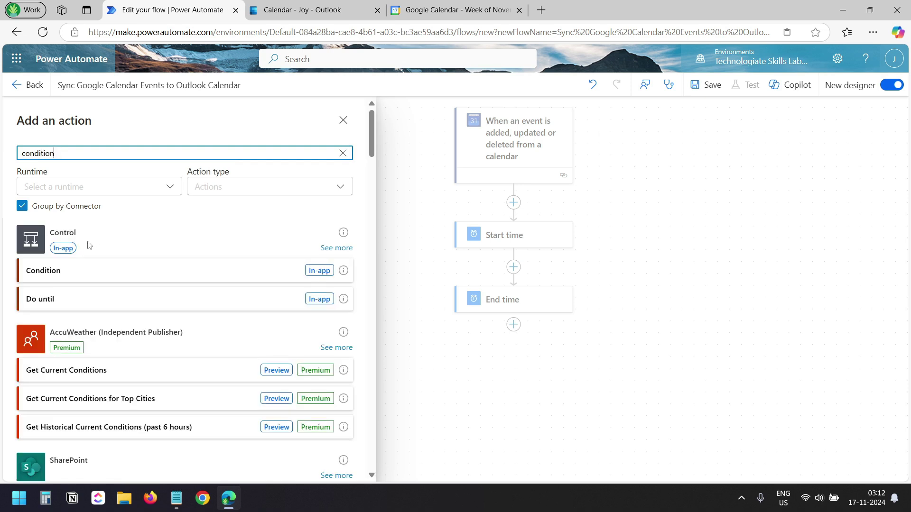
{"action": "left_click", "coordinate": [335, 248]}
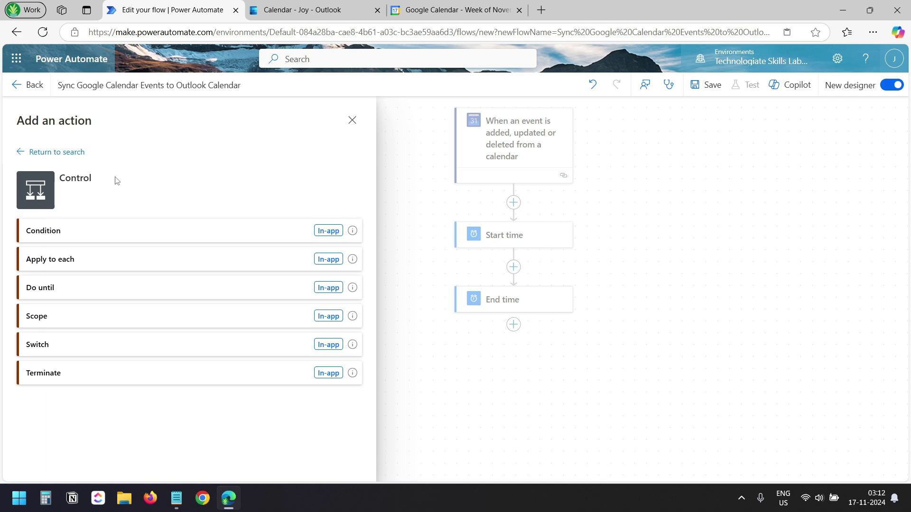
{"action": "left_click", "coordinate": [82, 231]}
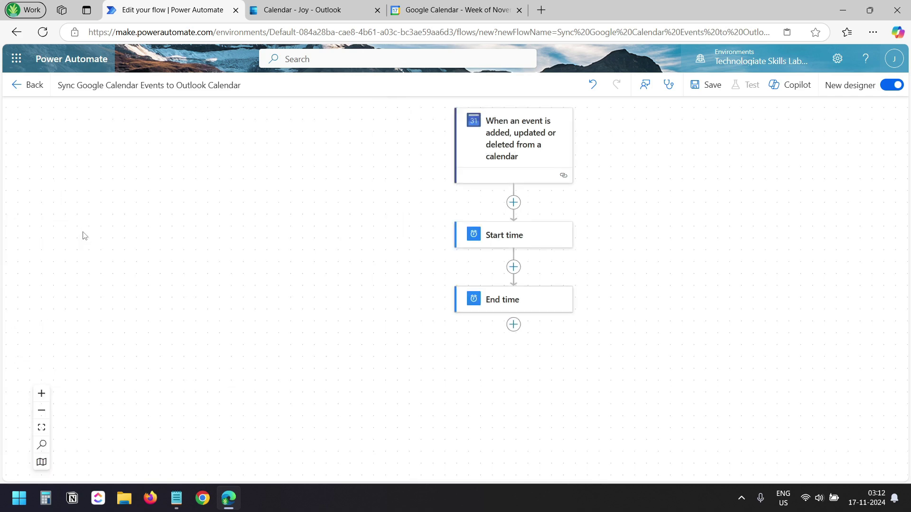
Define the condition so that the trigger's Action Type dynamic value is equal to "added".
{"action": "left_click", "coordinate": [115, 243]}
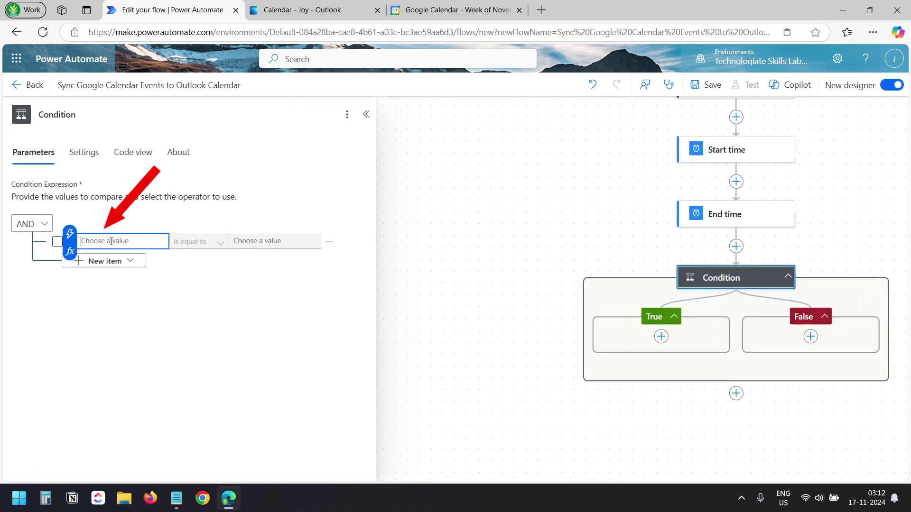
{"action": "left_click", "coordinate": [70, 234]}
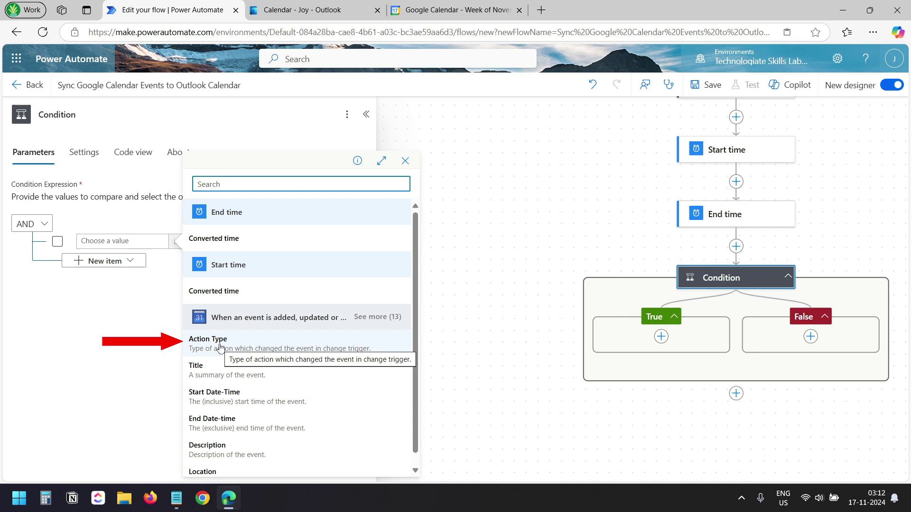
{"action": "left_click", "coordinate": [220, 346]}
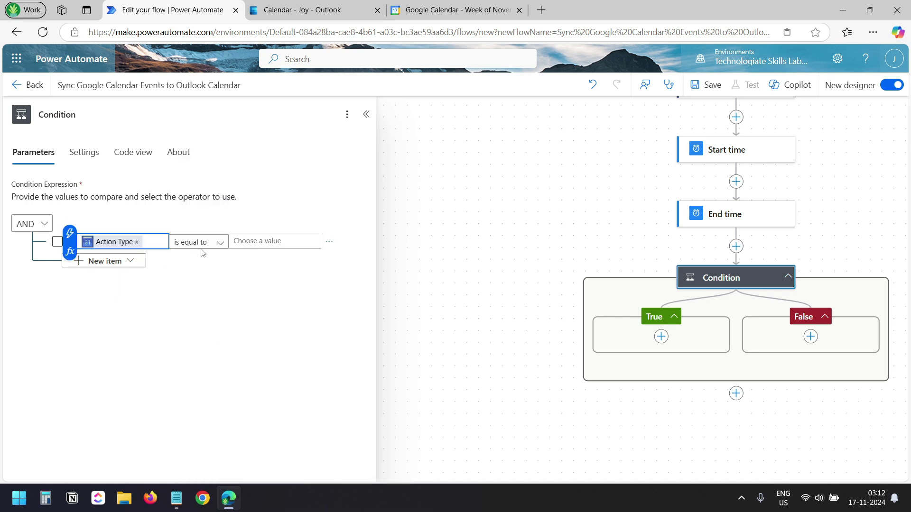
{"action": "left_click", "coordinate": [272, 246]}
{"action": "type", "text": "added"}
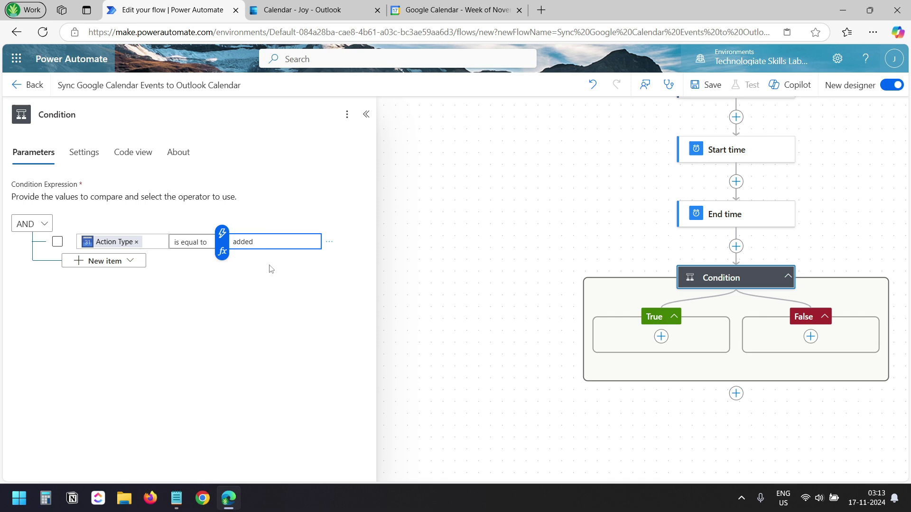
{"action": "left_click", "coordinate": [271, 270]}
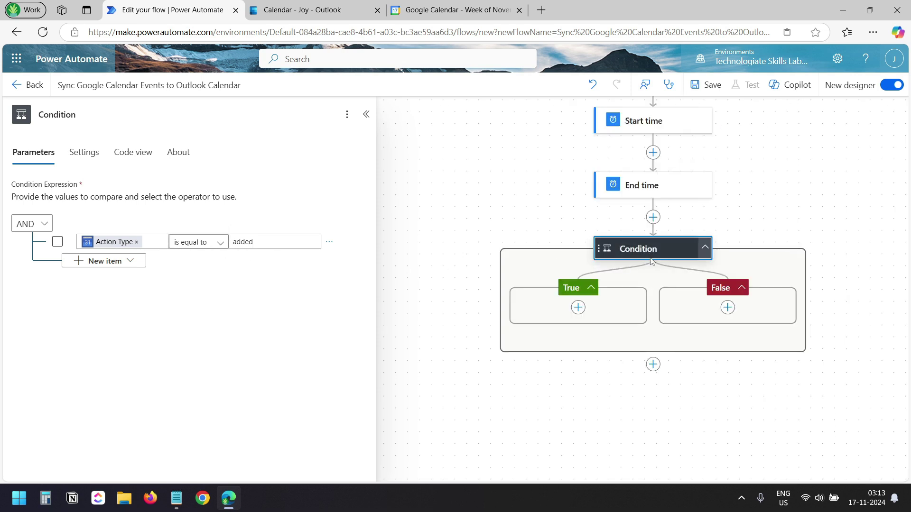
Begin adding an action to the condition's True branch by searching for "event" and listing all Office 365 Outlook actions.
{"action": "left_click", "coordinate": [577, 308]}
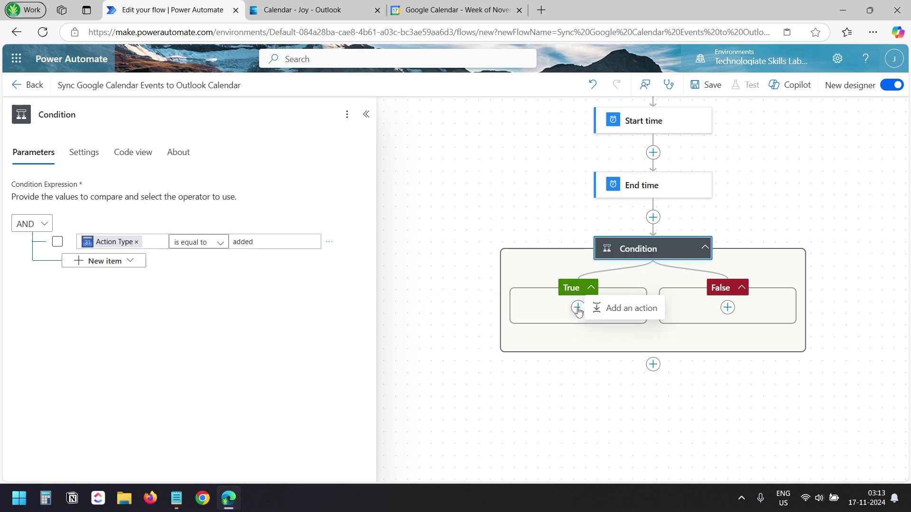
{"action": "left_click", "coordinate": [617, 310]}
{"action": "type", "text": "event"}
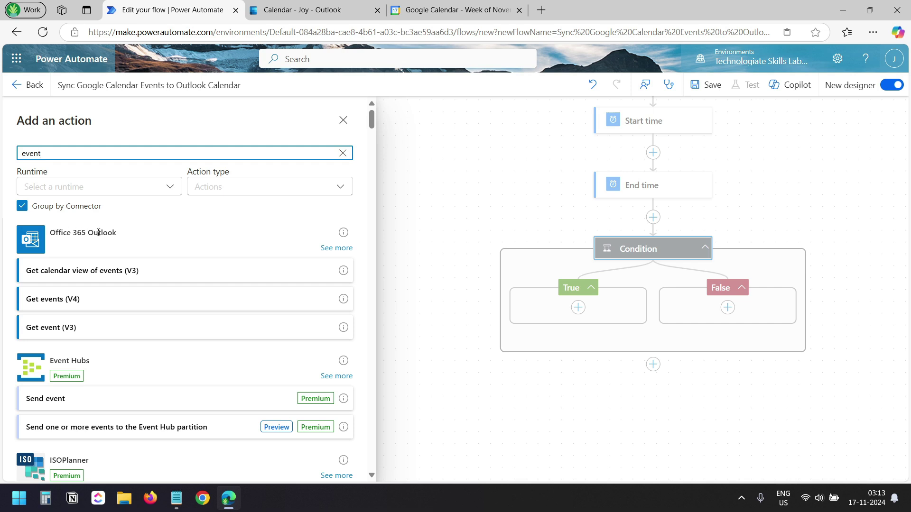
{"action": "left_click", "coordinate": [336, 247]}
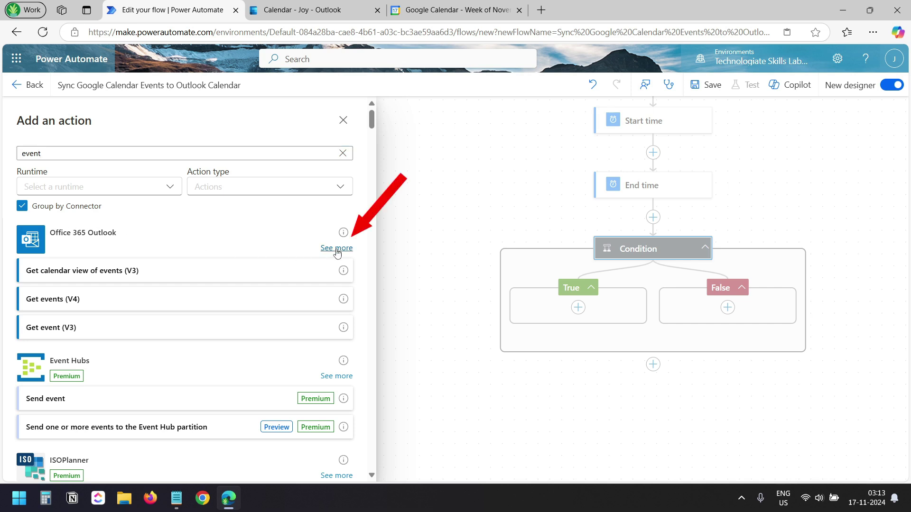
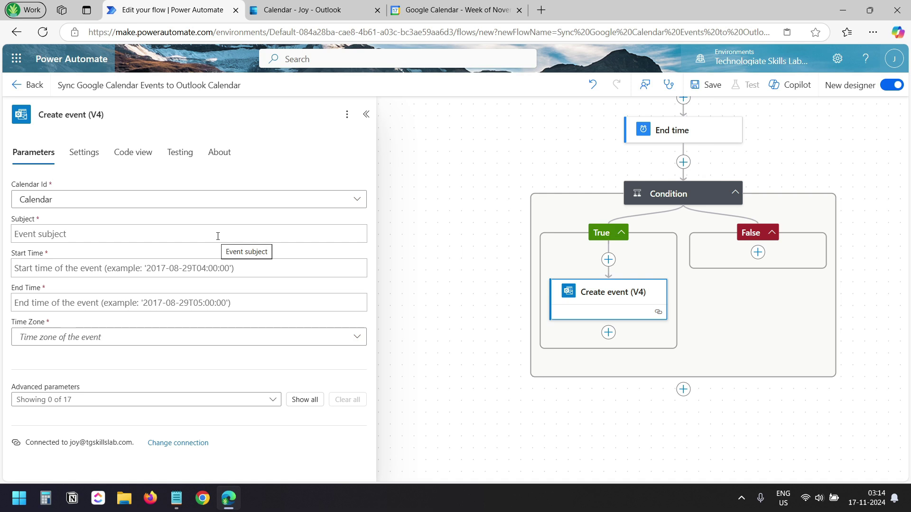
Set the Subject of the Create event (V4) action to the trigger's Title dynamic value.
{"action": "left_click", "coordinate": [274, 233]}
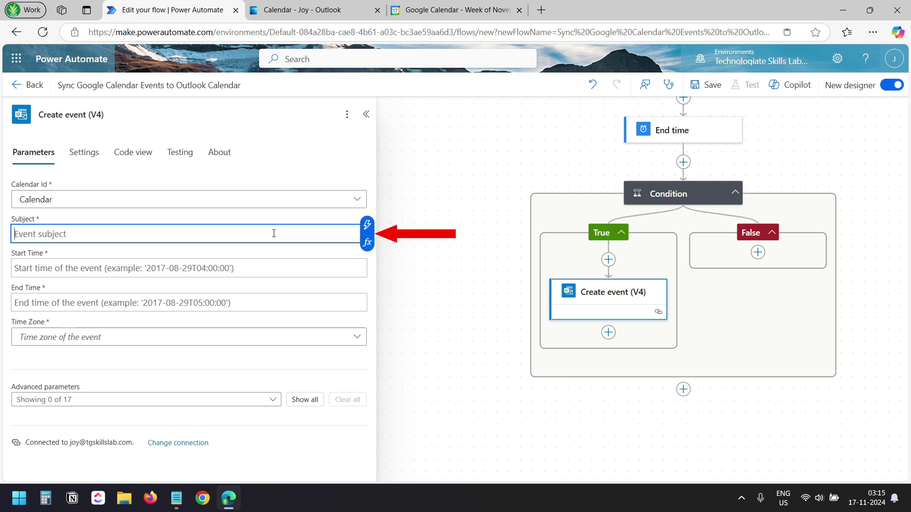
{"action": "left_click", "coordinate": [373, 229]}
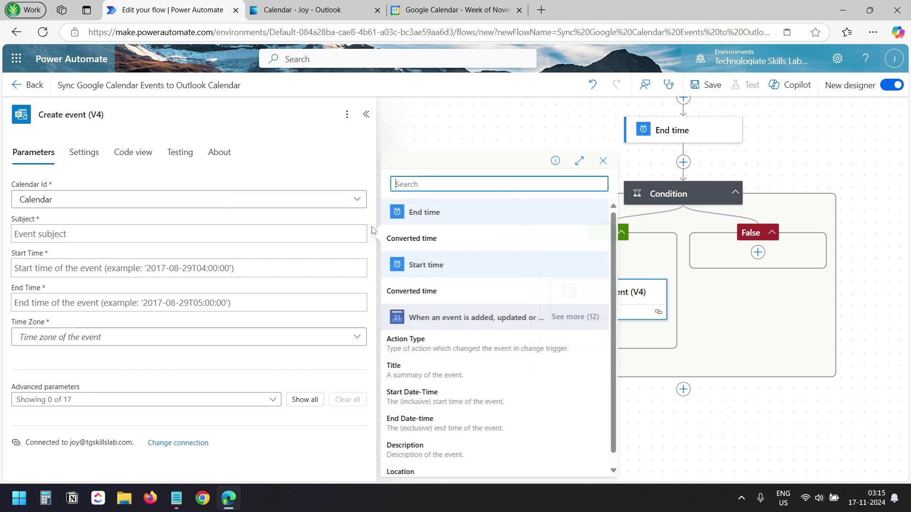
{"action": "left_click", "coordinate": [413, 371]}
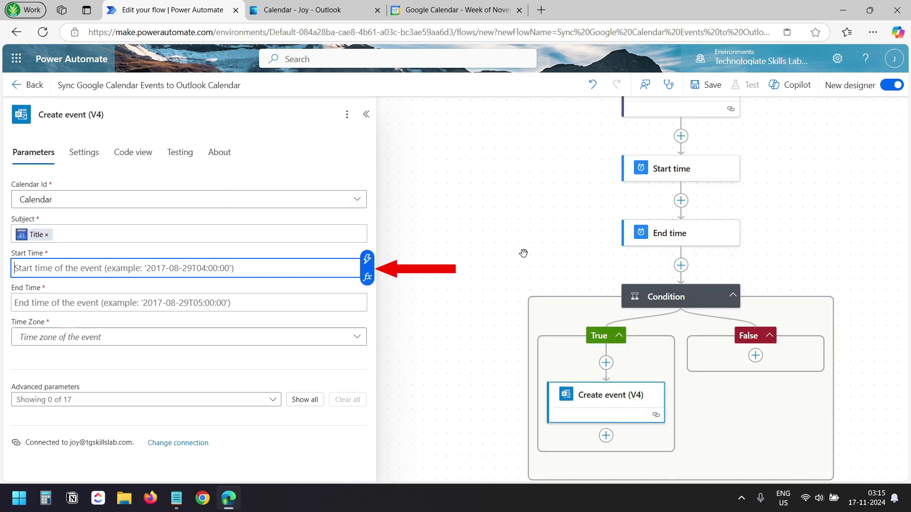
Fill the Create event (V4) Start Time and End Time with the Converted time values from the Start time and End time actions respectively.
{"action": "left_click", "coordinate": [368, 262]}
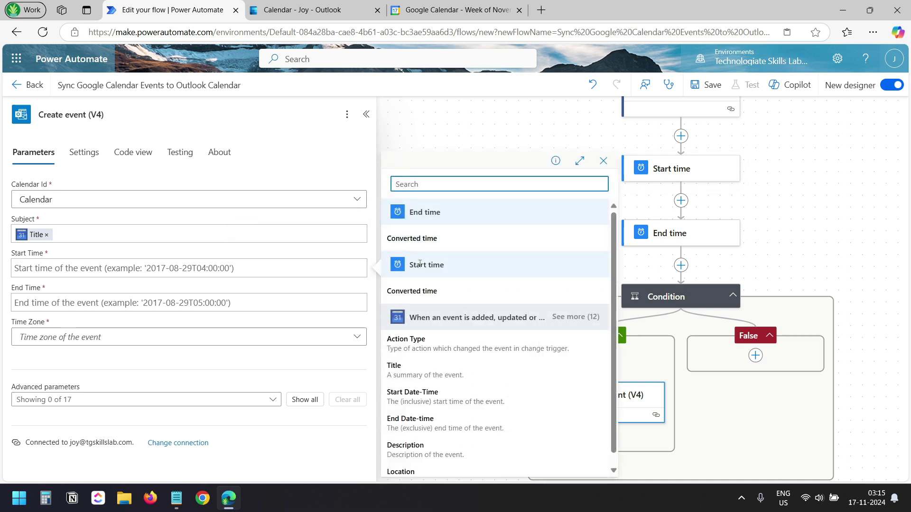
{"action": "left_click", "coordinate": [446, 292]}
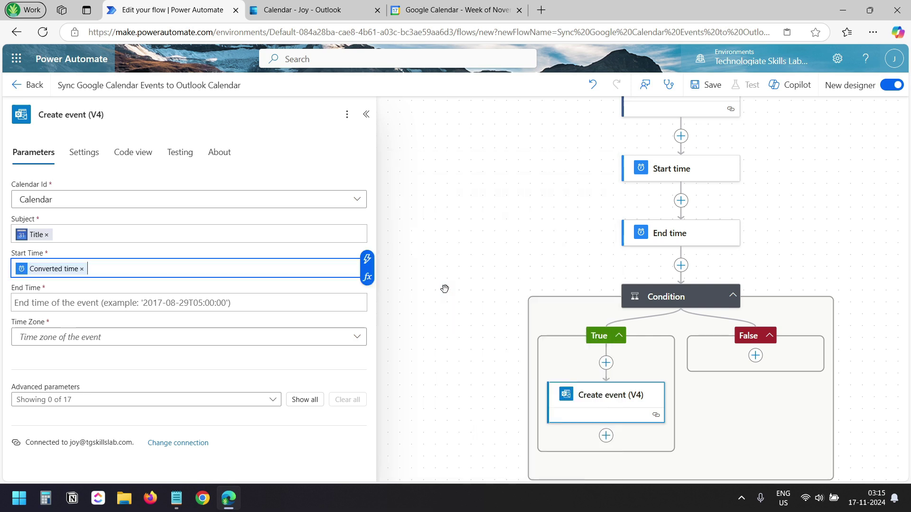
{"action": "left_click", "coordinate": [291, 302]}
{"action": "left_click", "coordinate": [367, 295]}
{"action": "left_click", "coordinate": [432, 243]}
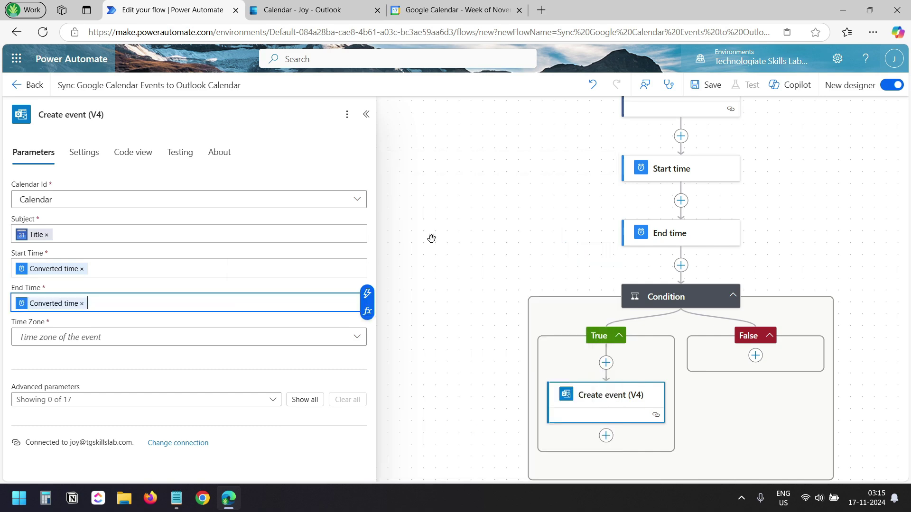
Set the Create event (V4) Time Zone to (UTC+05:30) Chennai, Kolkata, Mumbai, New Delhi.
{"action": "left_click", "coordinate": [234, 343]}
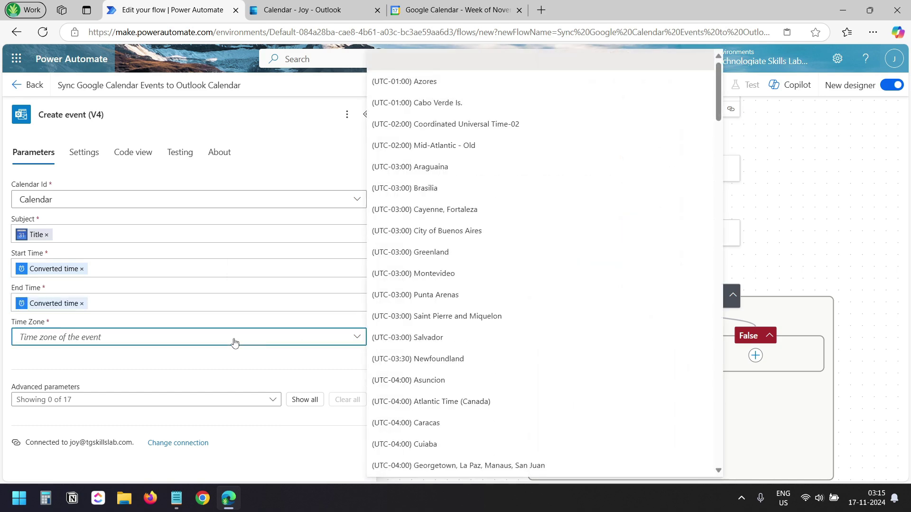
{"action": "type", "text": "delhi"}
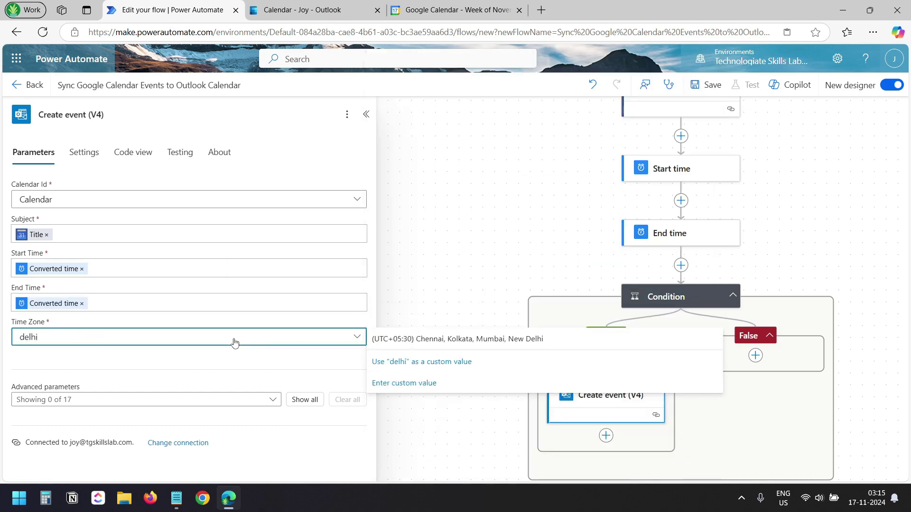
{"action": "left_click", "coordinate": [433, 339]}
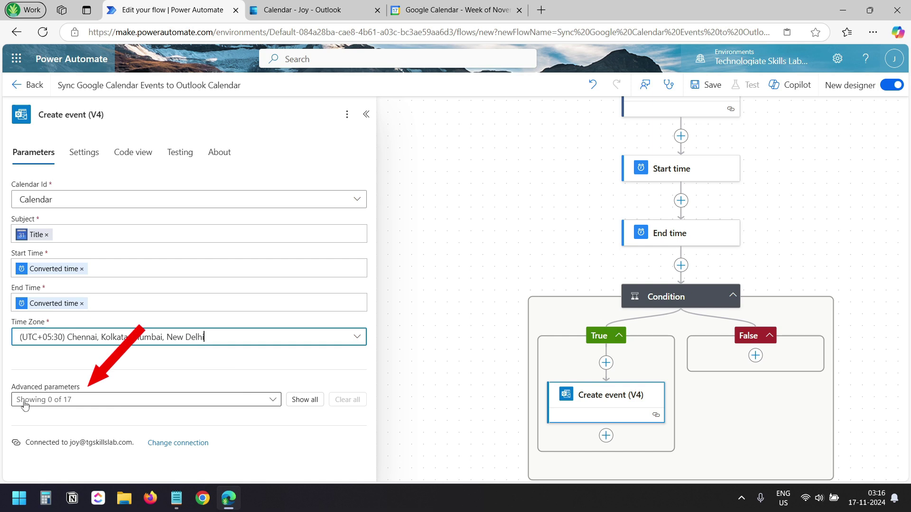
Add the Body and Location advanced parameters to the Create event (V4) action.
{"action": "left_click", "coordinate": [261, 404]}
{"action": "left_click", "coordinate": [331, 383]}
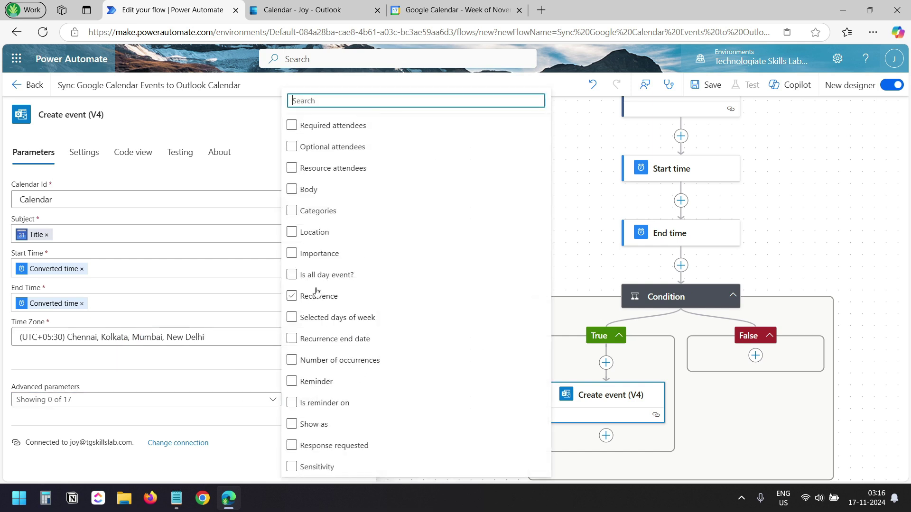
{"action": "left_click", "coordinate": [291, 191]}
{"action": "left_click", "coordinate": [372, 237]}
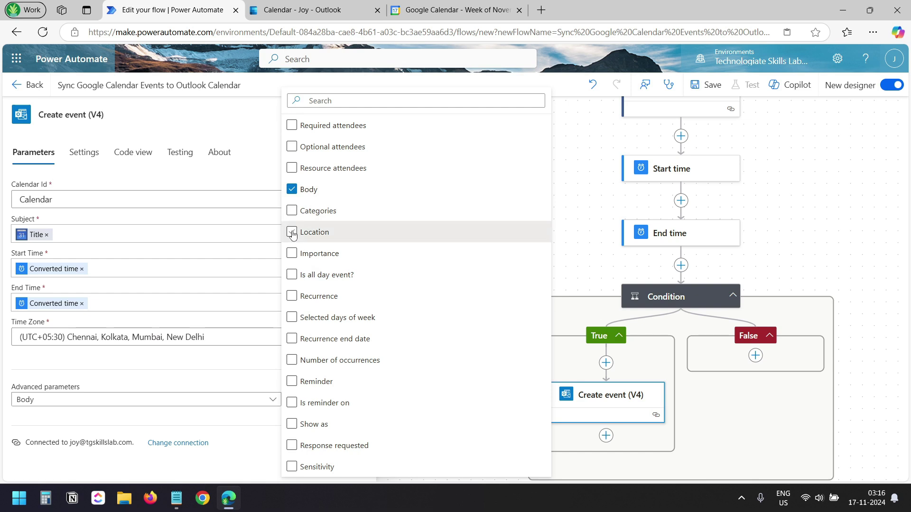
{"action": "left_click", "coordinate": [250, 381]}
Fill the Body of the Create event (V4) action with the trigger's Description dynamic value.
{"action": "scroll", "coordinate": [264, 364], "scroll_direction": "down", "scroll_amount": 3}
{"action": "left_click", "coordinate": [177, 365]}
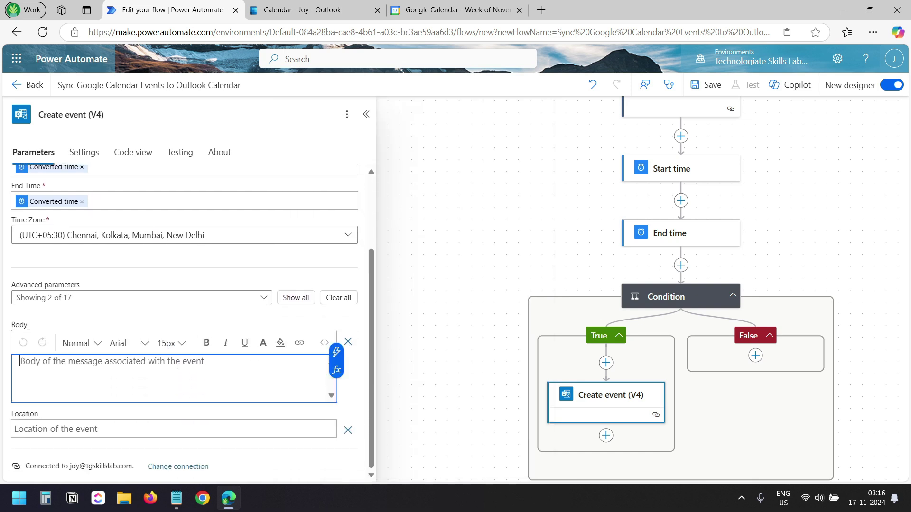
{"action": "left_click", "coordinate": [140, 428]}
{"action": "left_click", "coordinate": [128, 372]}
{"action": "left_click", "coordinate": [340, 357]}
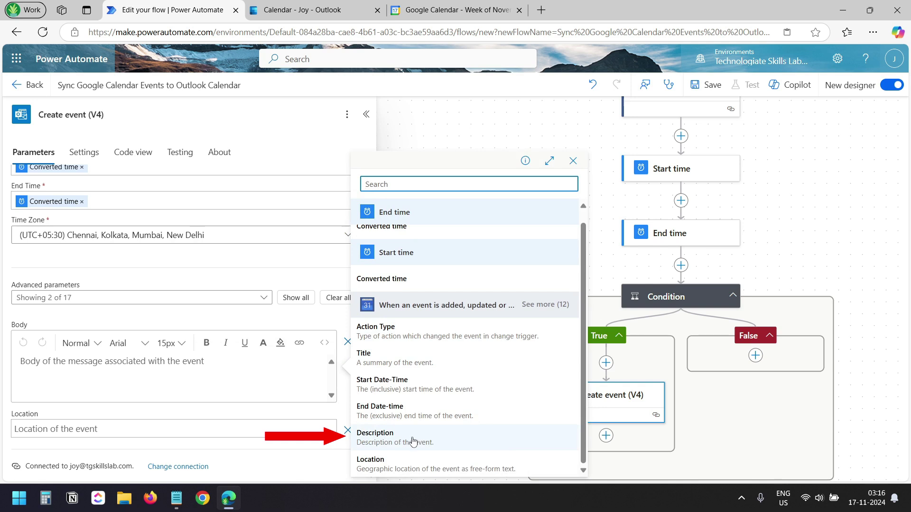
{"action": "left_click", "coordinate": [413, 442]}
Fill the Location of the Create event (V4) action with the trigger's Location dynamic value and close the action's settings.
{"action": "left_click", "coordinate": [158, 431]}
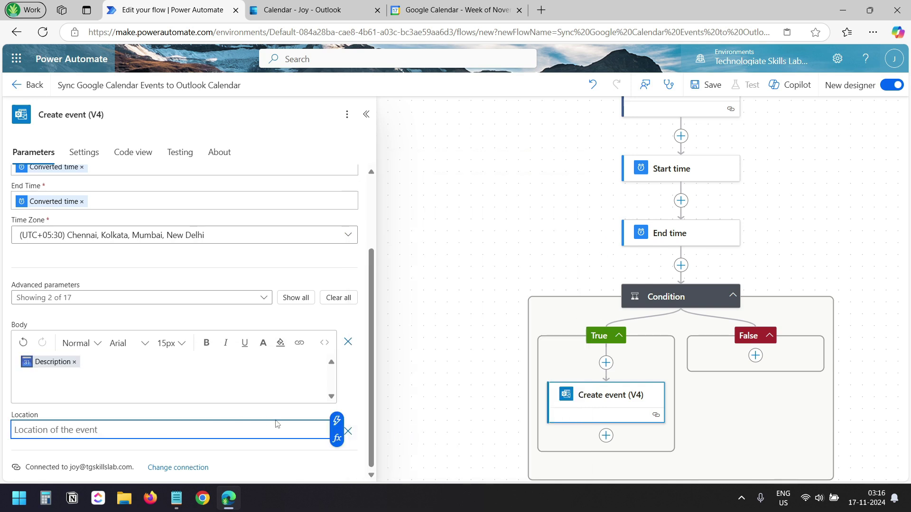
{"action": "left_click", "coordinate": [336, 421]}
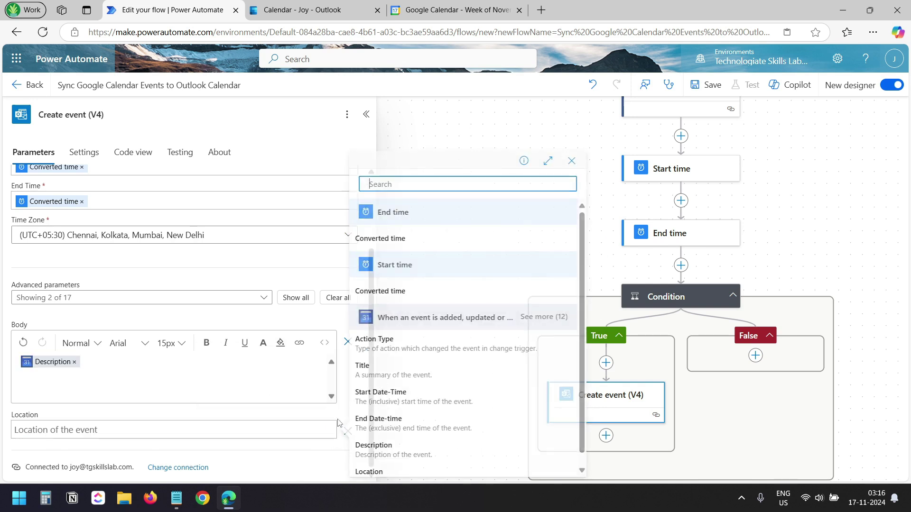
{"action": "scroll", "coordinate": [408, 456], "scroll_direction": "down", "scroll_amount": 1}
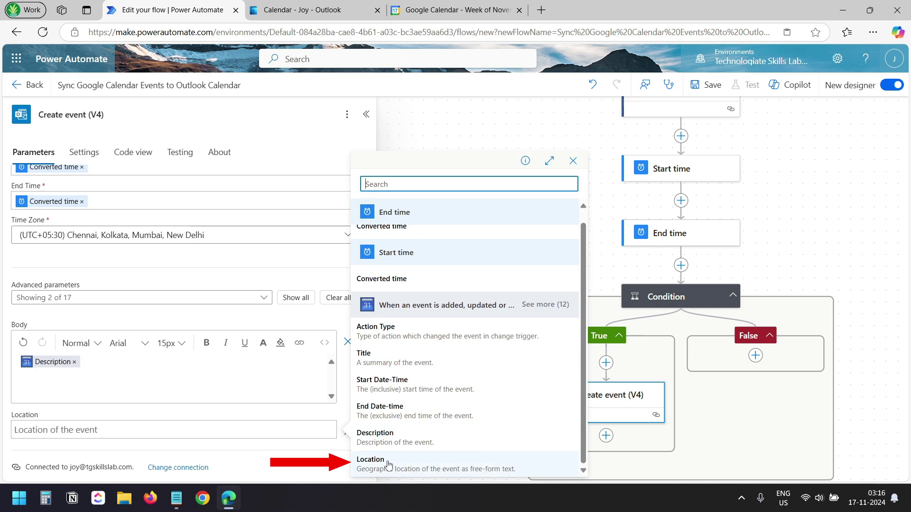
{"action": "left_click", "coordinate": [549, 306]}
{"action": "scroll", "coordinate": [481, 346], "scroll_direction": "down", "scroll_amount": 3}
{"action": "scroll", "coordinate": [471, 423], "scroll_direction": "up", "scroll_amount": 1}
{"action": "scroll", "coordinate": [470, 422], "scroll_direction": "down", "scroll_amount": 2}
{"action": "scroll", "coordinate": [469, 422], "scroll_direction": "up", "scroll_amount": 2}
{"action": "left_click", "coordinate": [415, 365]}
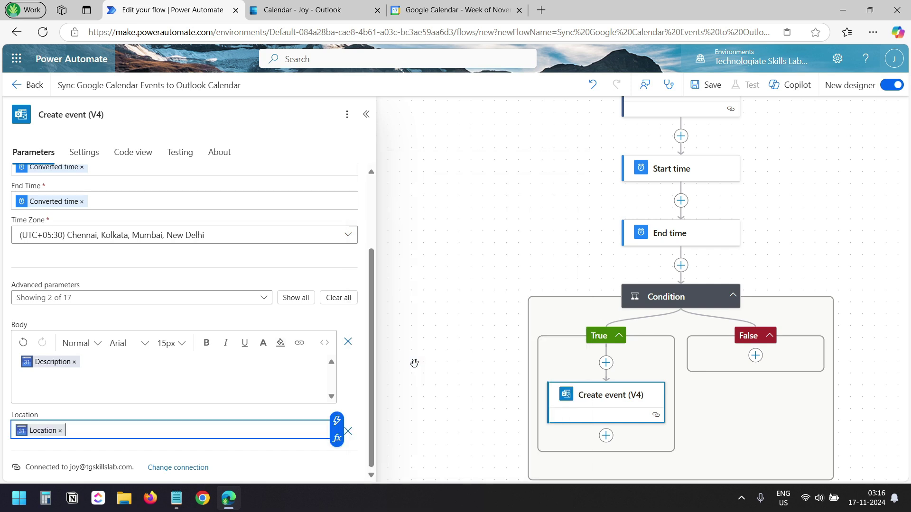
{"action": "left_click", "coordinate": [454, 299]}
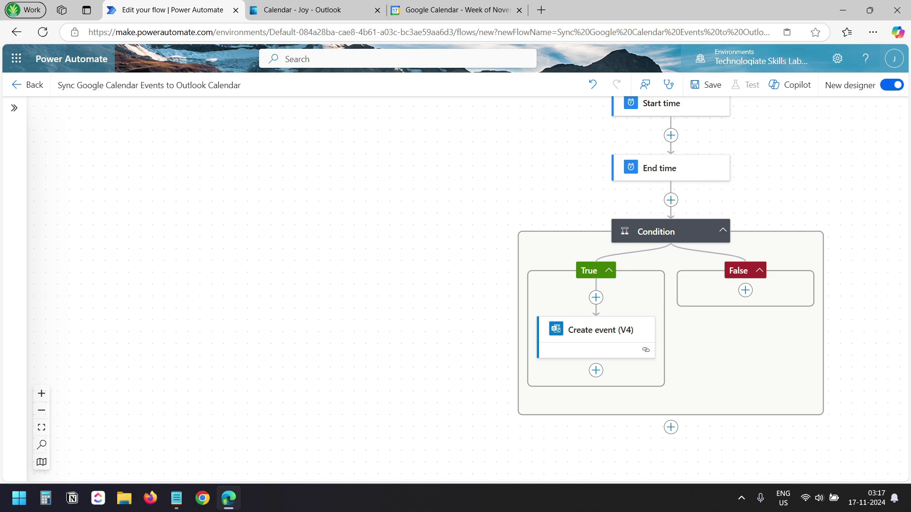
Switch to OneDrive, create a new Excel workbook and name it "TG Sync Google Calendar Events to Outlook".
{"action": "left_click", "coordinate": [294, 9]}
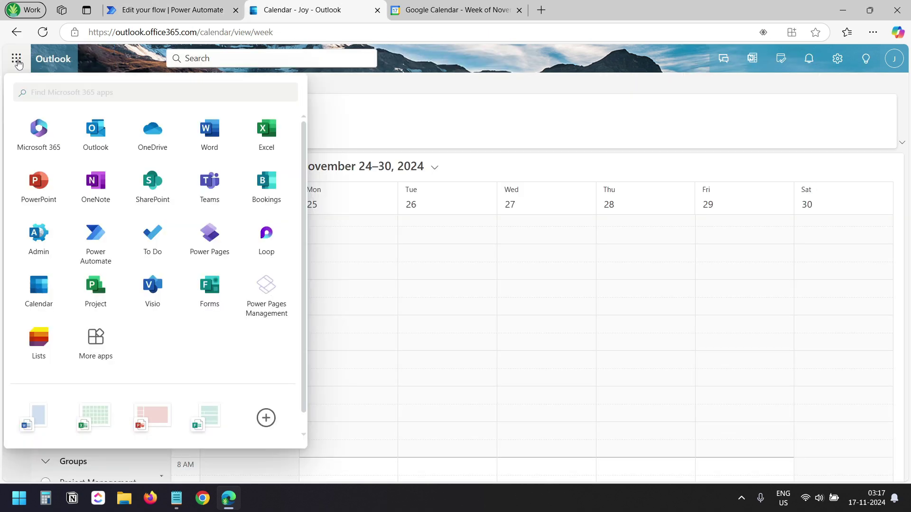
{"action": "left_click", "coordinate": [152, 135]}
{"action": "left_click", "coordinate": [43, 97]}
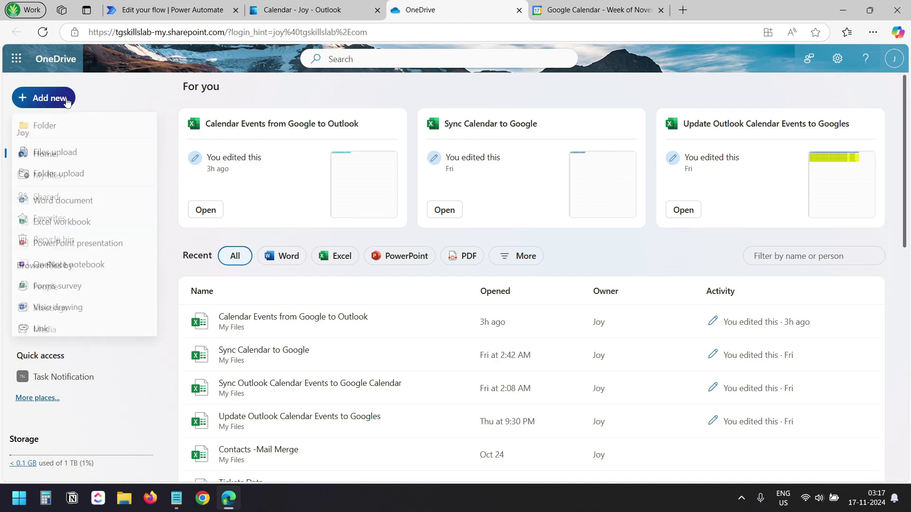
{"action": "left_click", "coordinate": [57, 221]}
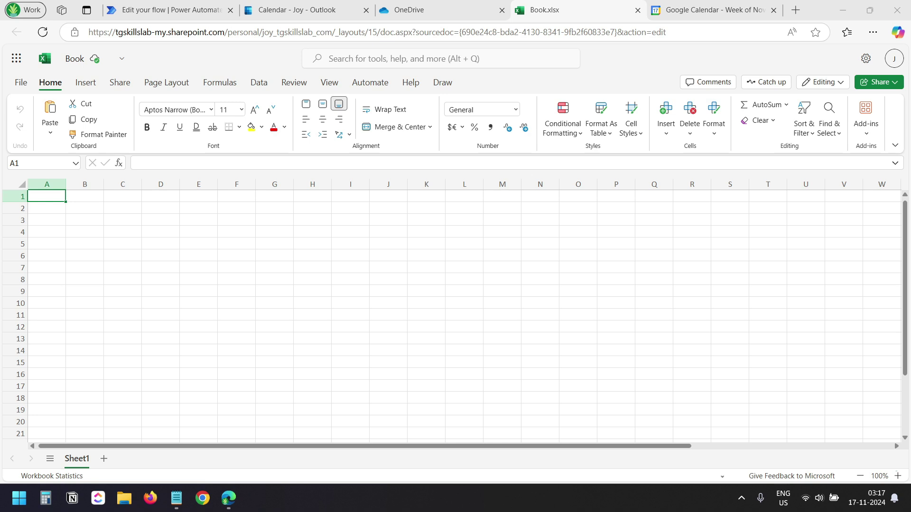
{"action": "left_click", "coordinate": [75, 59]}
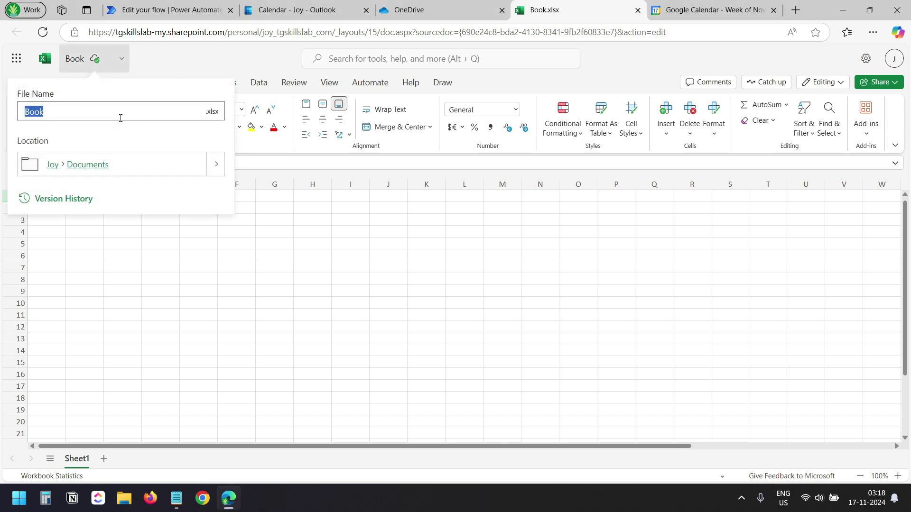
{"action": "type", "text": "TG Sync Google Calendar Events to Outlook"}
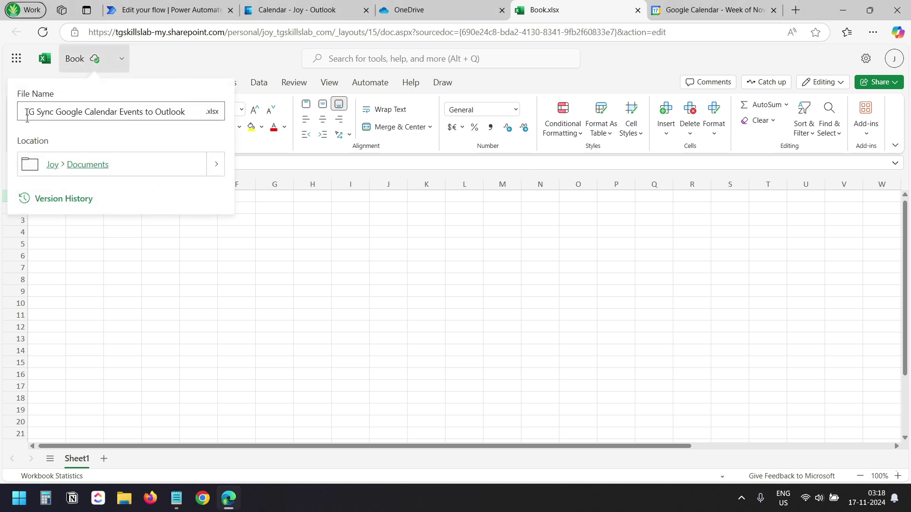
{"action": "key", "text": "Return"}
Widen columns A and B and enter the headers "Google Event ID" in A1 and "Outlook Event ID" in B1.
{"action": "left_click_drag", "start_coordinate": [65, 185], "coordinate": [220, 184]}
{"action": "double_click", "coordinate": [81, 196]}
{"action": "type", "text": "Google Event ID"}
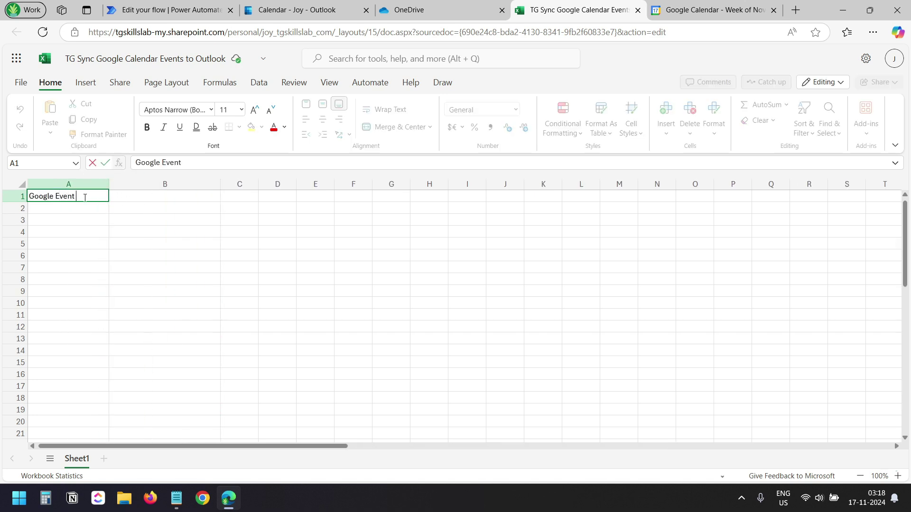
{"action": "key", "text": "Tab"}
{"action": "type", "text": "Outlook"}
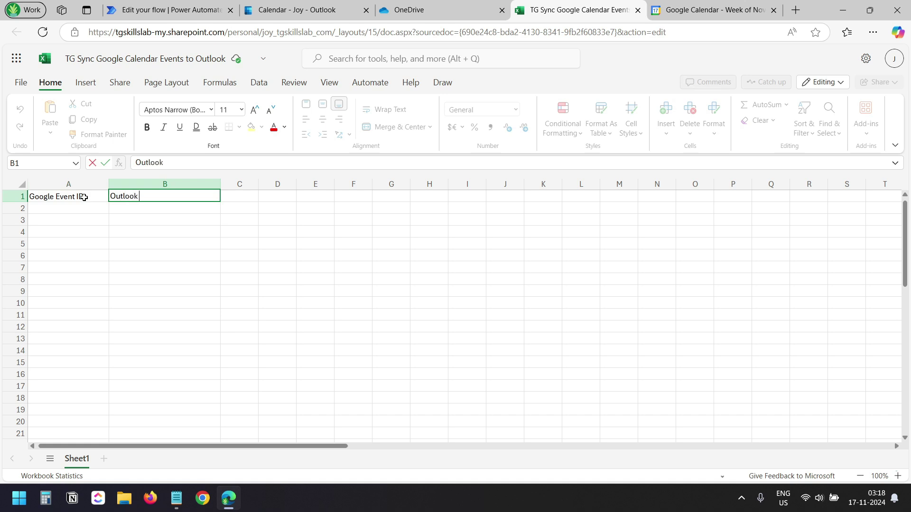
{"action": "type", "text": " Event ID"}
Format the header range A1:B1 as a light blue table with the My table has headers option enabled.
{"action": "left_click_drag", "start_coordinate": [83, 197], "coordinate": [116, 195]}
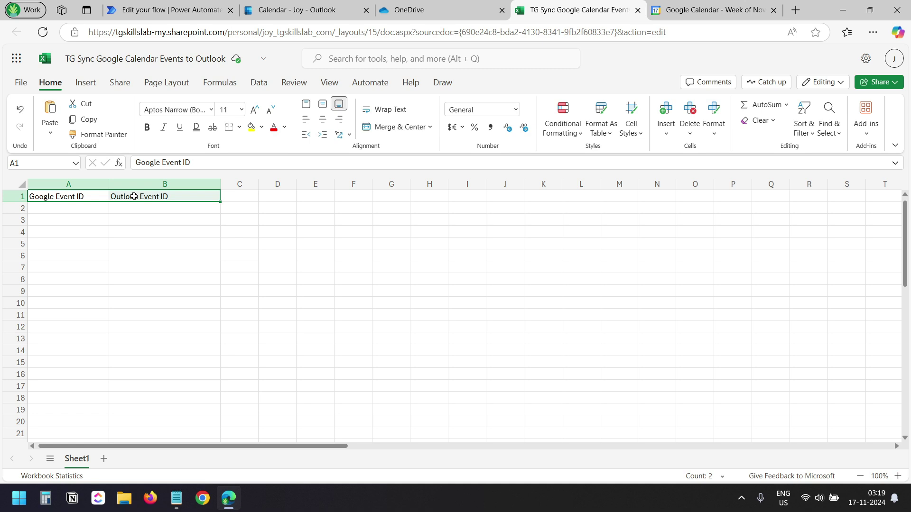
{"action": "left_click_drag", "start_coordinate": [80, 195], "coordinate": [143, 196]}
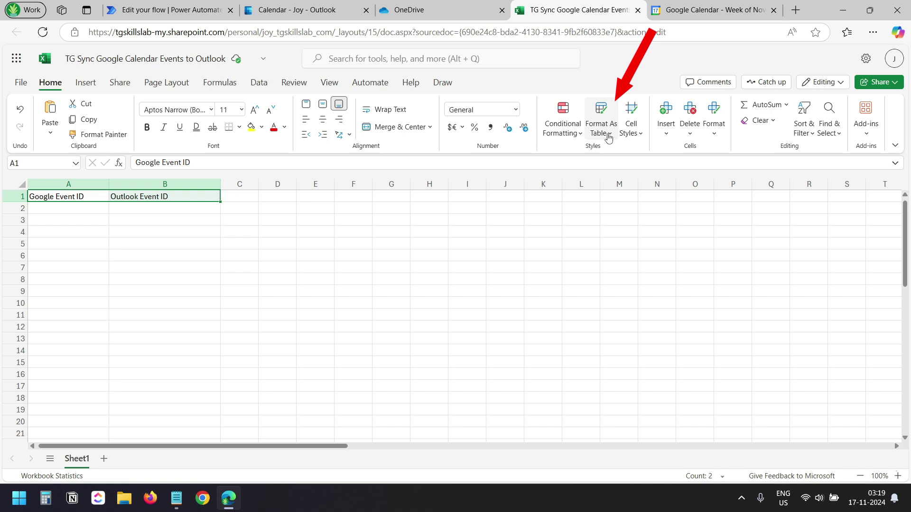
{"action": "left_click", "coordinate": [609, 138]}
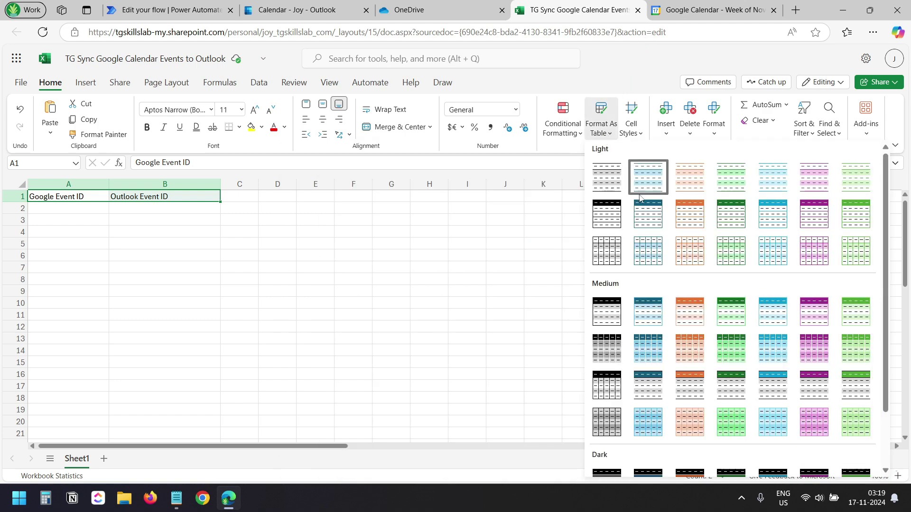
{"action": "left_click", "coordinate": [640, 252]}
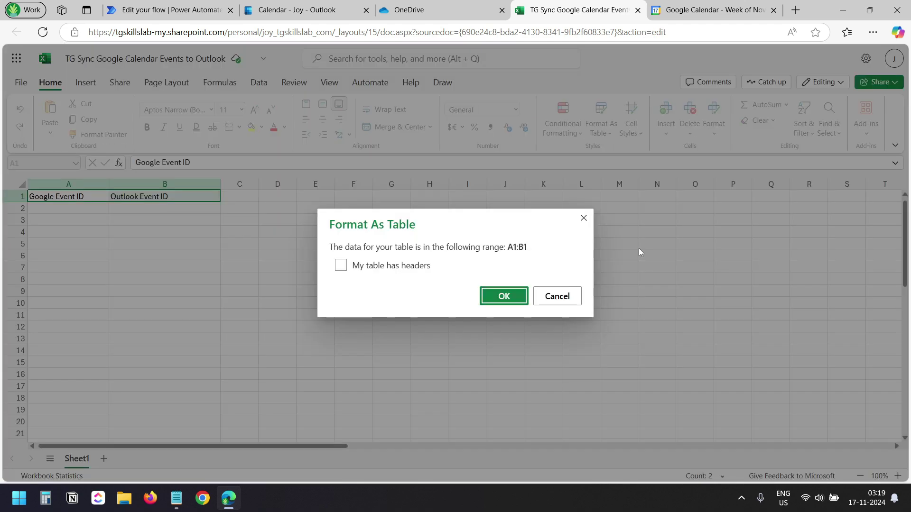
{"action": "left_click", "coordinate": [341, 265]}
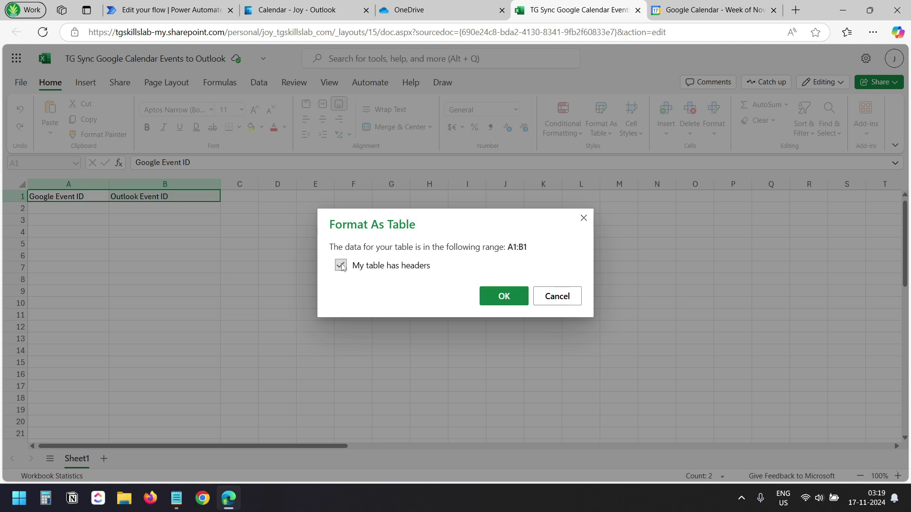
{"action": "left_click", "coordinate": [504, 296]}
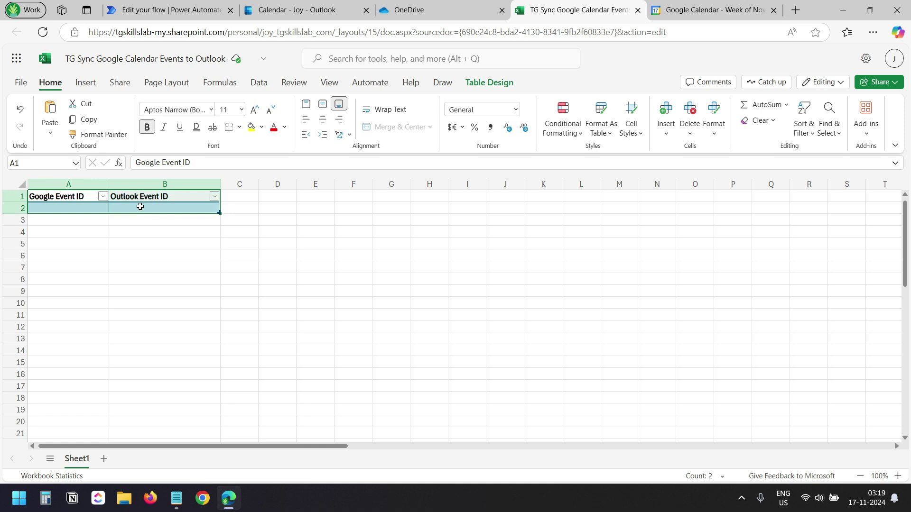
{"action": "left_click", "coordinate": [492, 89]}
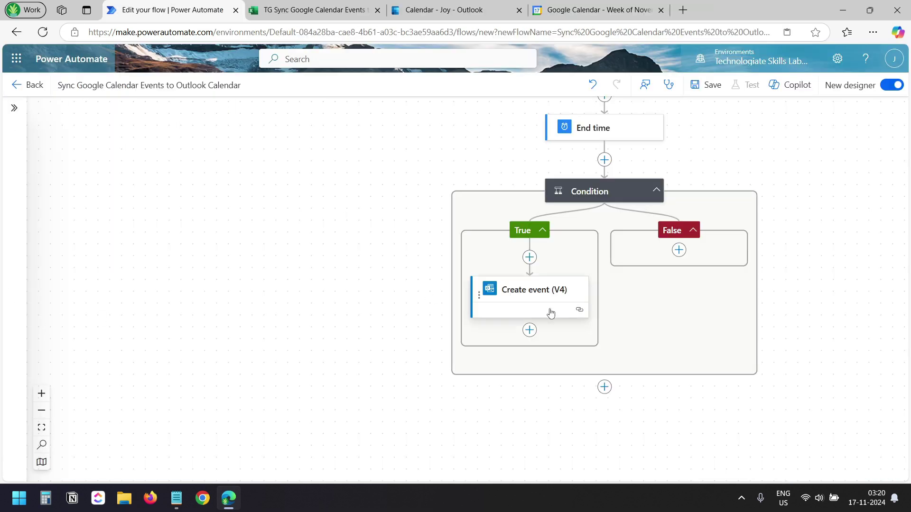
Back in Power Automate, add the Excel Online (Business) action Add a row into a table after Create event (V4) in the True branch.
{"action": "left_click", "coordinate": [529, 331]}
{"action": "left_click", "coordinate": [581, 329]}
{"action": "type", "text": "add row"}
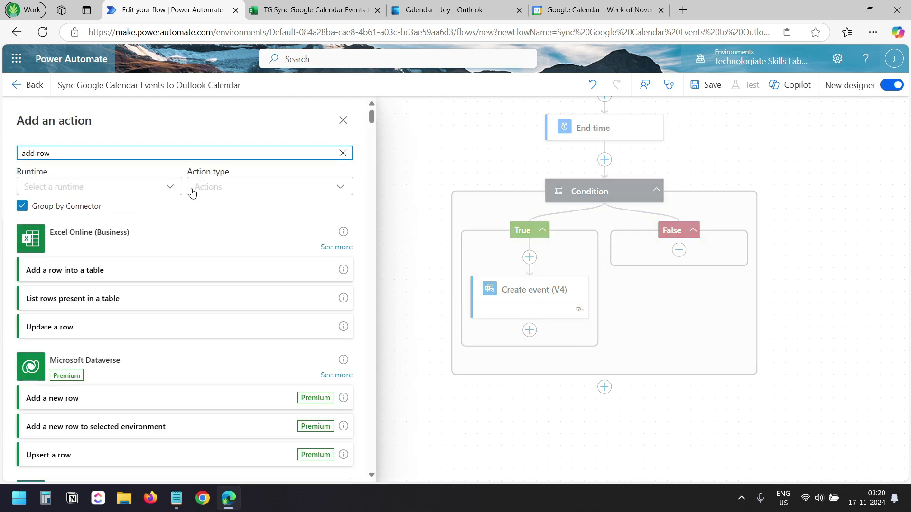
{"action": "left_click", "coordinate": [105, 275]}
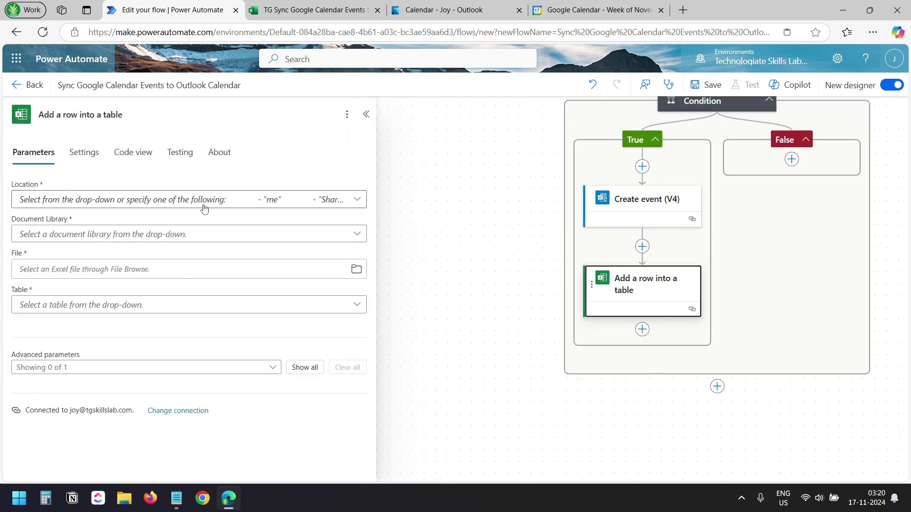
Set the Add a row into a table action's Location to OneDrive for Business and its Document Library to OneDrive.
{"action": "left_click", "coordinate": [358, 200]}
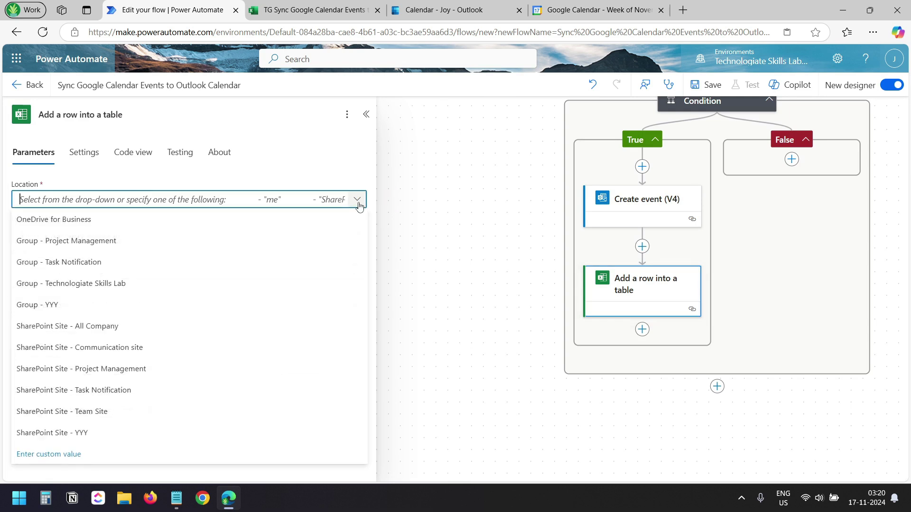
{"action": "left_click", "coordinate": [123, 222]}
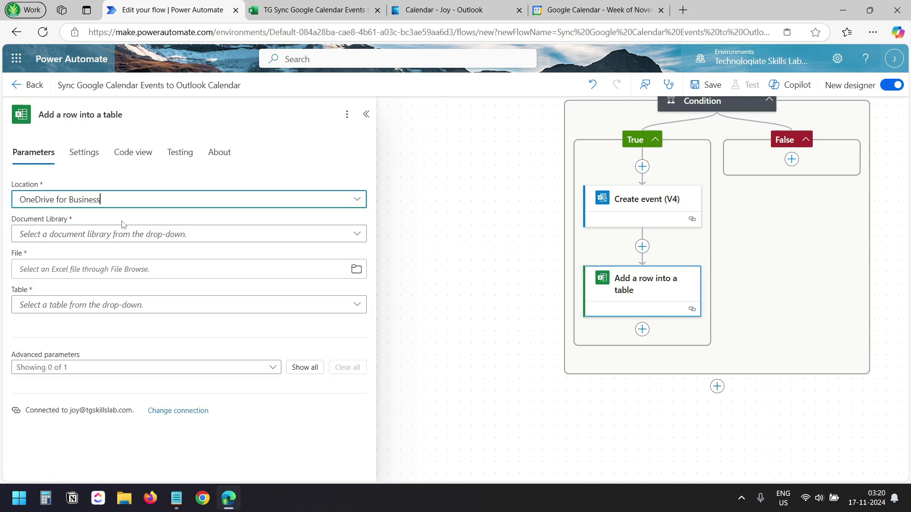
{"action": "left_click", "coordinate": [360, 238]}
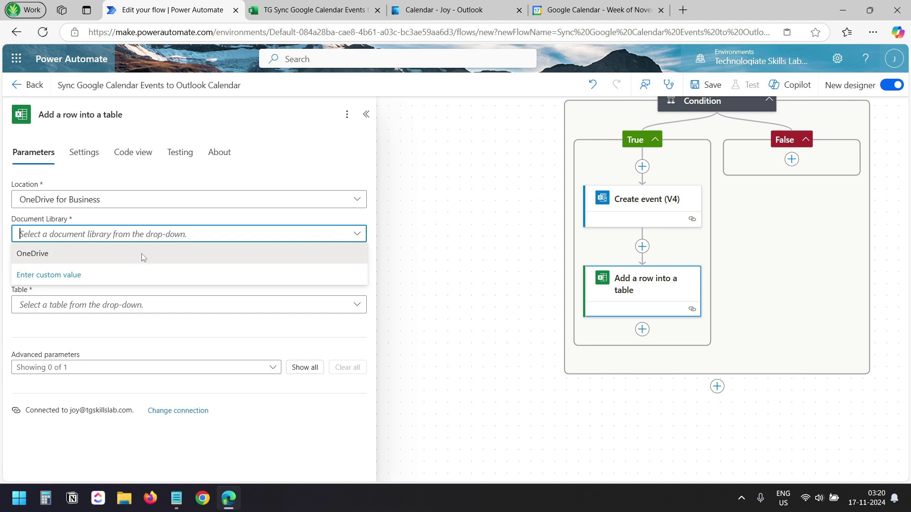
{"action": "left_click", "coordinate": [143, 258]}
Choose the file TG Sync Google Calendar Events to Outlook.xlsx and its Table1 for the Add a row into a table action.
{"action": "left_click", "coordinate": [356, 269]}
{"action": "scroll", "coordinate": [271, 243], "scroll_direction": "down", "scroll_amount": 3}
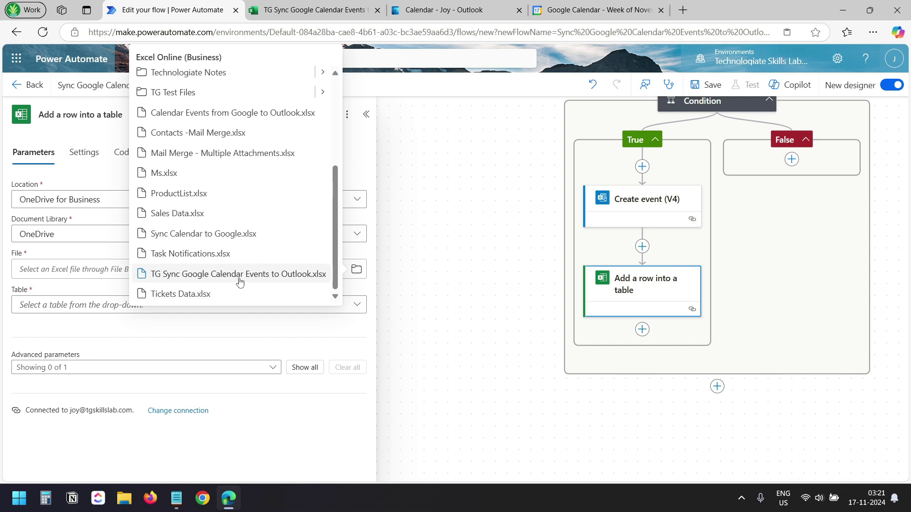
{"action": "left_click", "coordinate": [290, 275]}
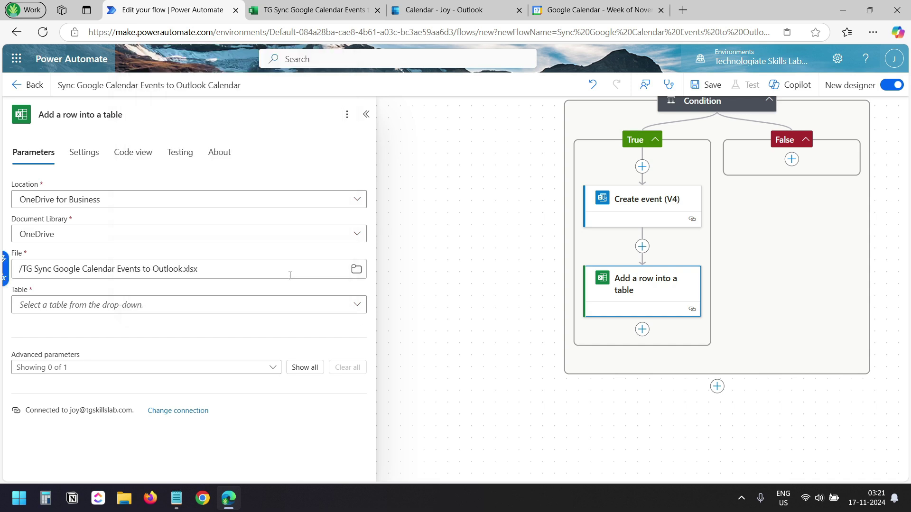
{"action": "left_click", "coordinate": [161, 307]}
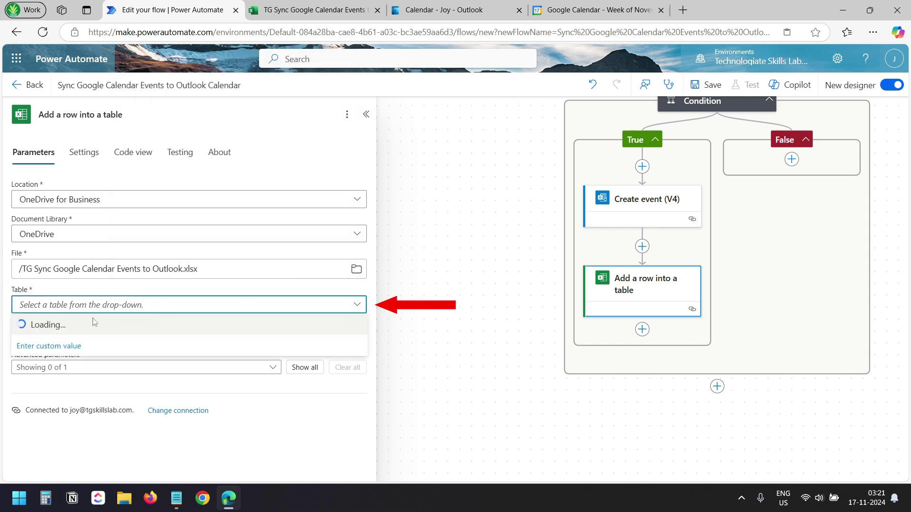
{"action": "left_click", "coordinate": [79, 325]}
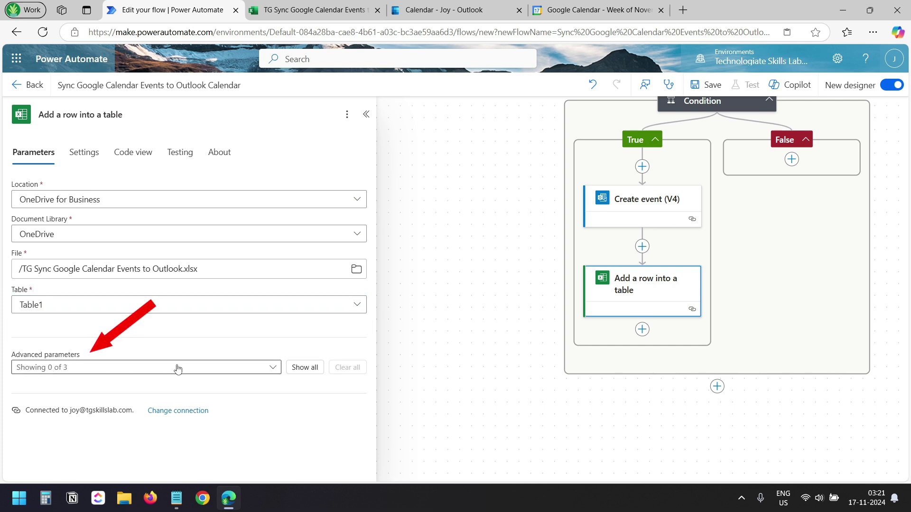
Show the Google Event ID and Outlook Event ID advanced parameters in the Add a row into a table action.
{"action": "left_click", "coordinate": [195, 373]}
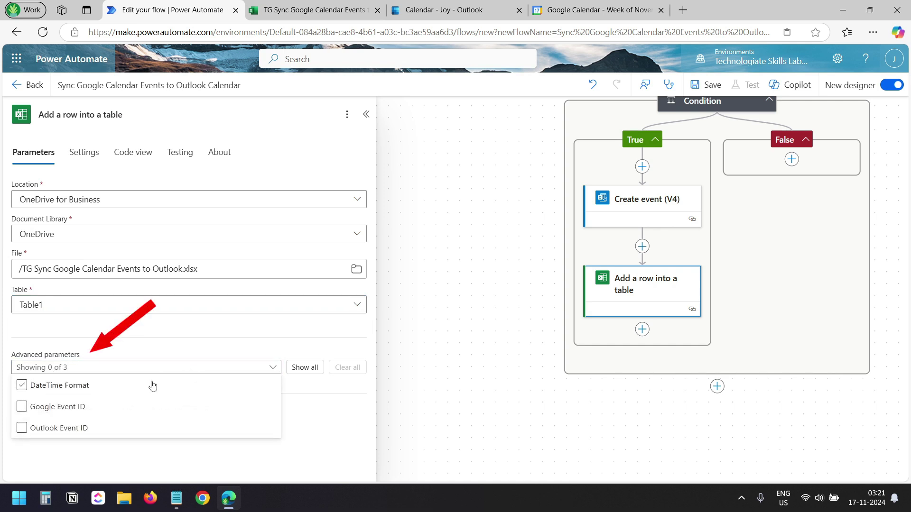
{"action": "left_click", "coordinate": [22, 409]}
{"action": "left_click", "coordinate": [22, 409]}
{"action": "left_click", "coordinate": [22, 429]}
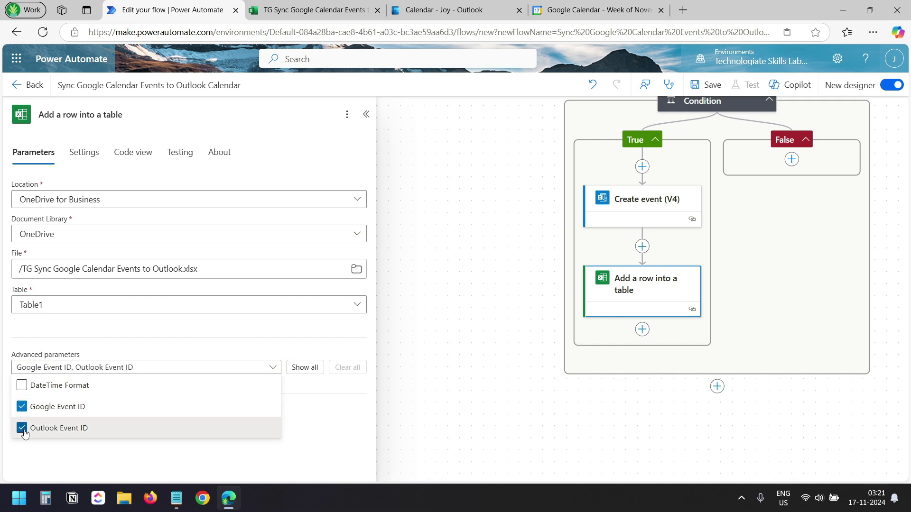
{"action": "left_click", "coordinate": [118, 454]}
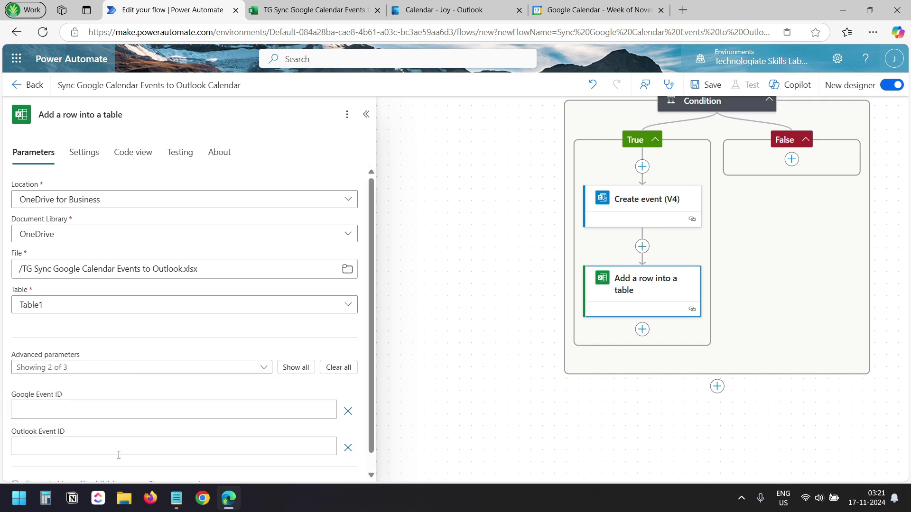
Fill the Google Event ID parameter with the Event ID dynamic content from the Google Calendar trigger.
{"action": "scroll", "coordinate": [49, 383], "scroll_direction": "down", "scroll_amount": 1}
{"action": "left_click", "coordinate": [48, 384]}
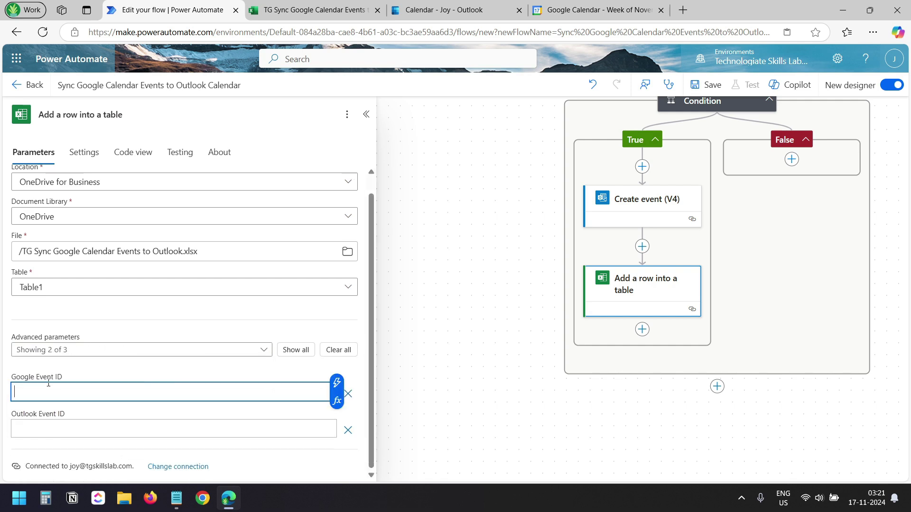
{"action": "left_click", "coordinate": [337, 382]}
{"action": "scroll", "coordinate": [468, 322], "scroll_direction": "down", "scroll_amount": 2}
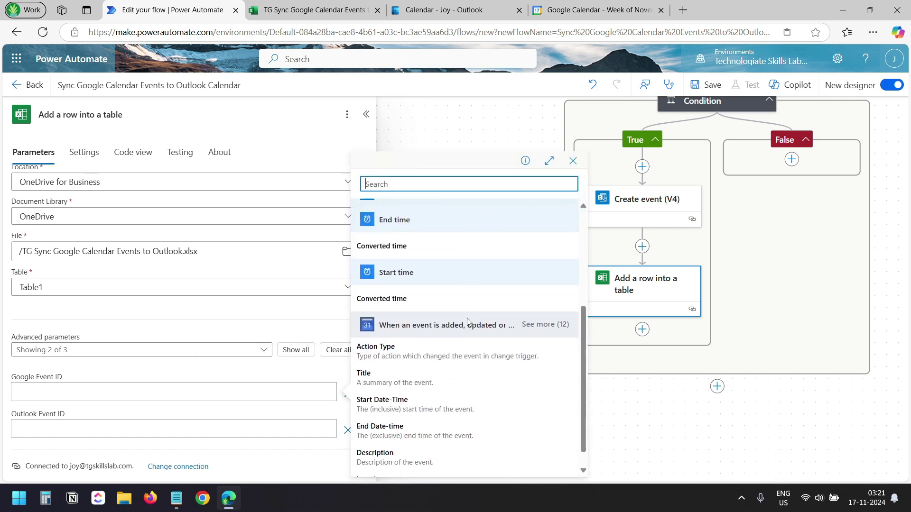
{"action": "scroll", "coordinate": [427, 320], "scroll_direction": "down", "scroll_amount": 1}
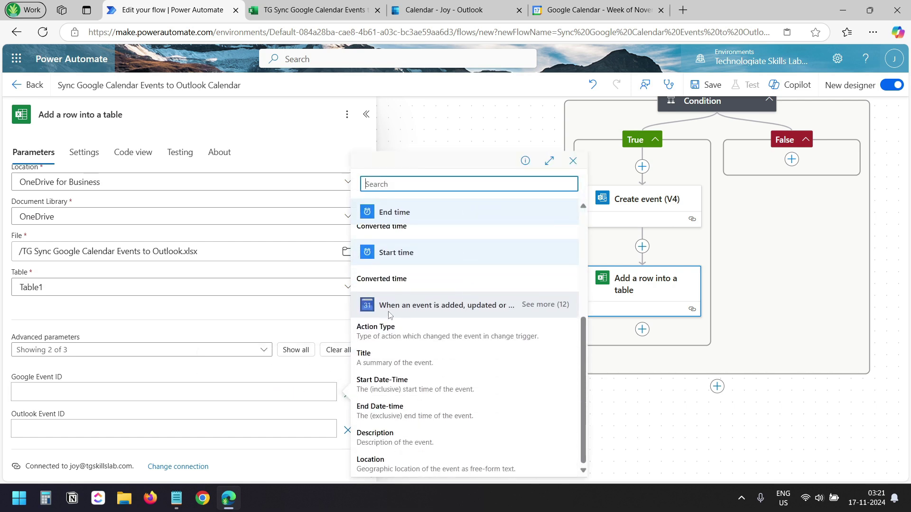
{"action": "left_click", "coordinate": [550, 306]}
{"action": "scroll", "coordinate": [546, 319], "scroll_direction": "down", "scroll_amount": 4}
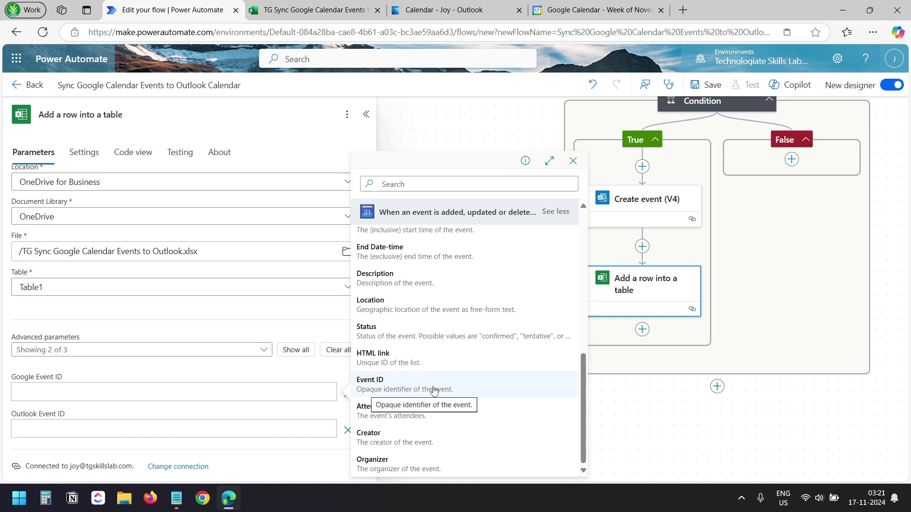
{"action": "left_click", "coordinate": [396, 390]}
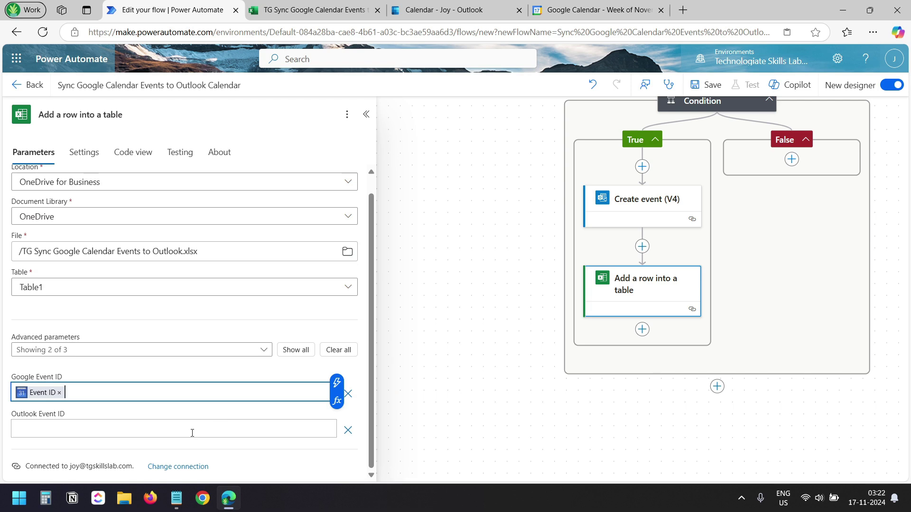
Fill the Outlook Event ID parameter with the Id dynamic content from Create event (V4) and try to save the flow.
{"action": "left_click", "coordinate": [207, 431]}
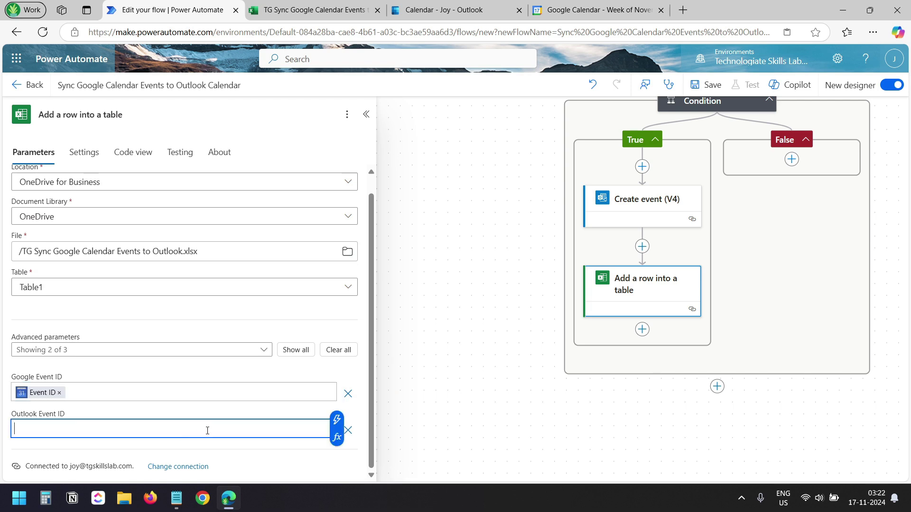
{"action": "left_click", "coordinate": [337, 420]}
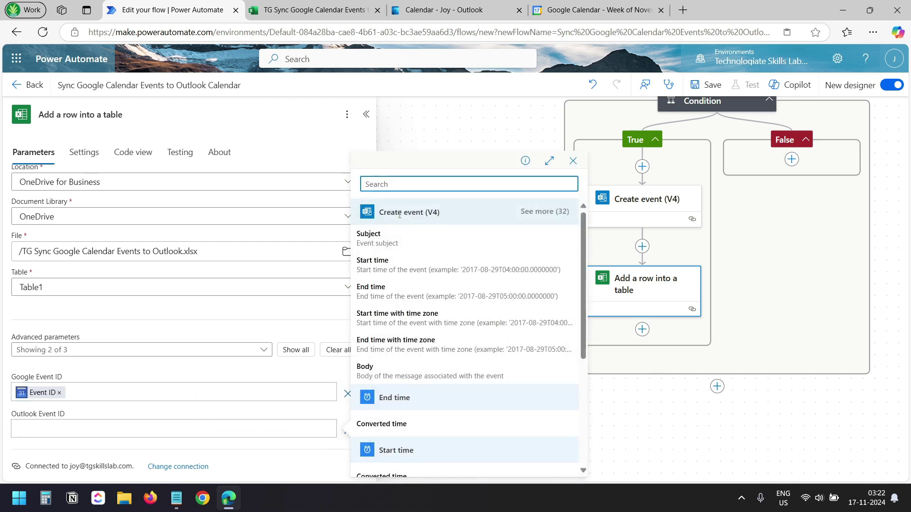
{"action": "left_click", "coordinate": [546, 212]}
{"action": "scroll", "coordinate": [495, 283], "scroll_direction": "down", "scroll_amount": 1}
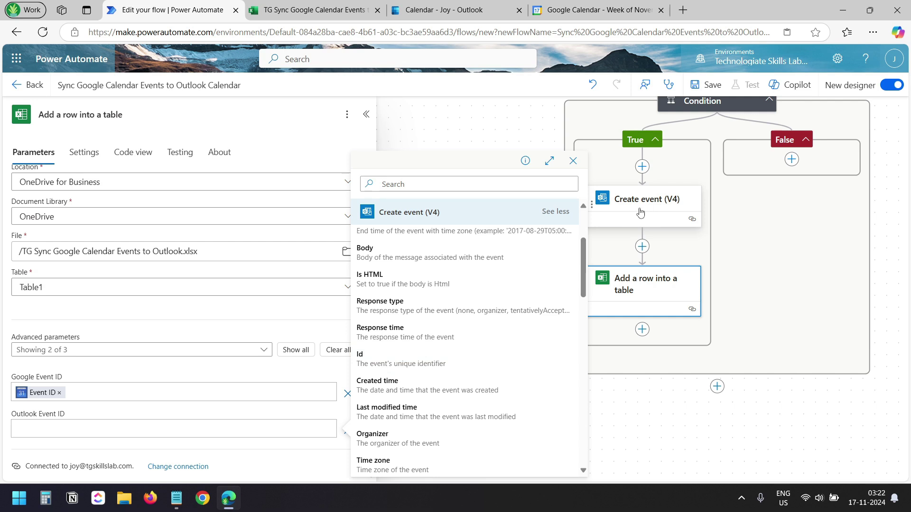
{"action": "left_click", "coordinate": [397, 361]}
{"action": "left_click", "coordinate": [706, 86]}
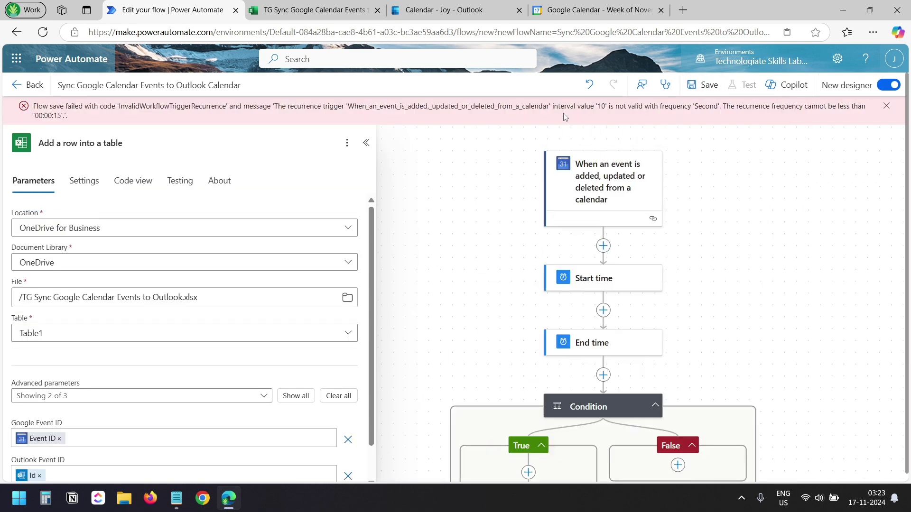
Set the Google Calendar trigger's recurrence interval to 20 seconds, save the flow and collapse the trigger's settings.
{"action": "left_click", "coordinate": [613, 181]}
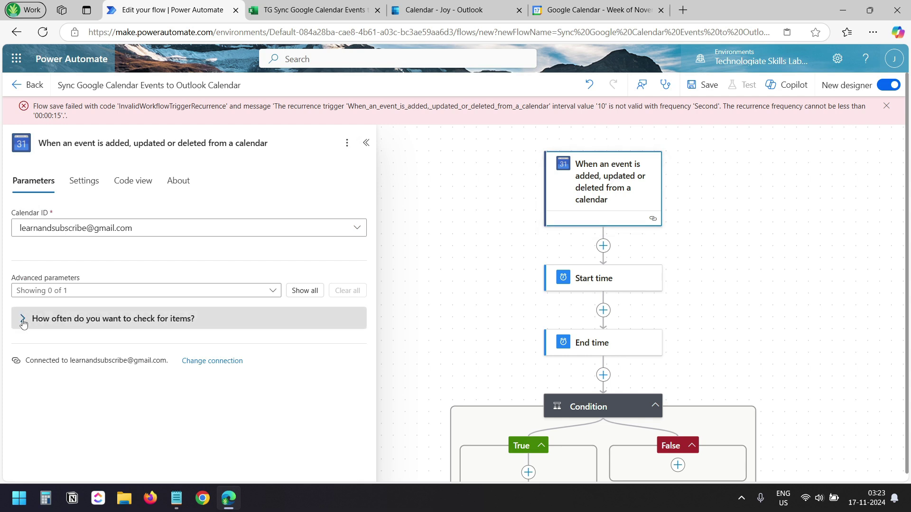
{"action": "left_click", "coordinate": [57, 319]}
{"action": "left_click_drag", "start_coordinate": [58, 376], "coordinate": [42, 381]}
{"action": "type", "text": "2"}
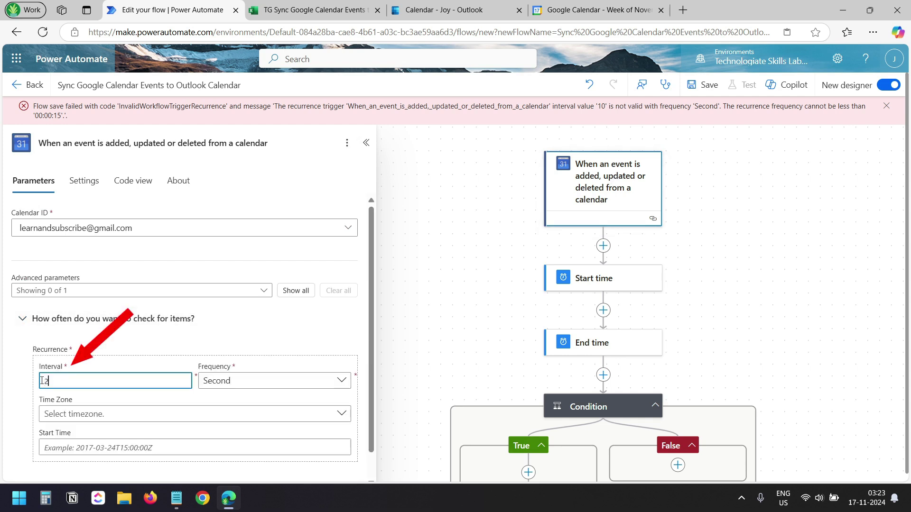
{"action": "type", "text": "0"}
{"action": "left_click", "coordinate": [255, 335]}
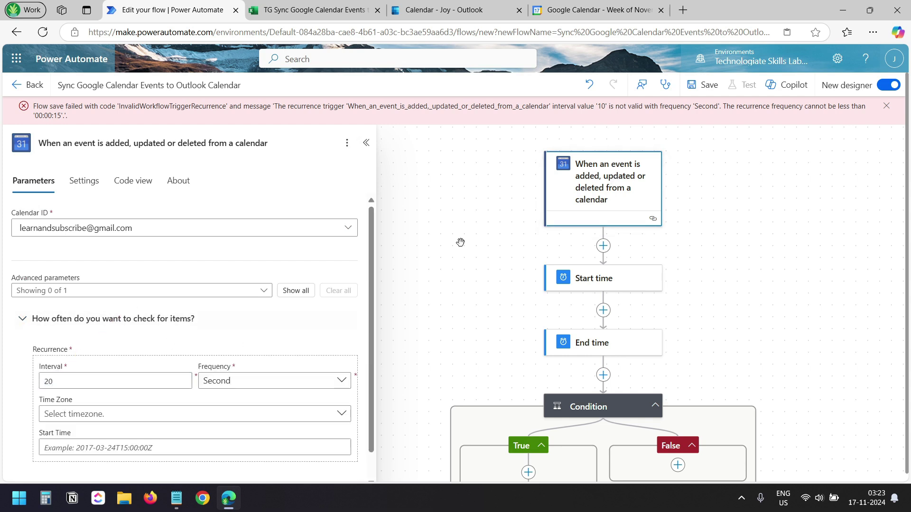
{"action": "left_click", "coordinate": [704, 86]}
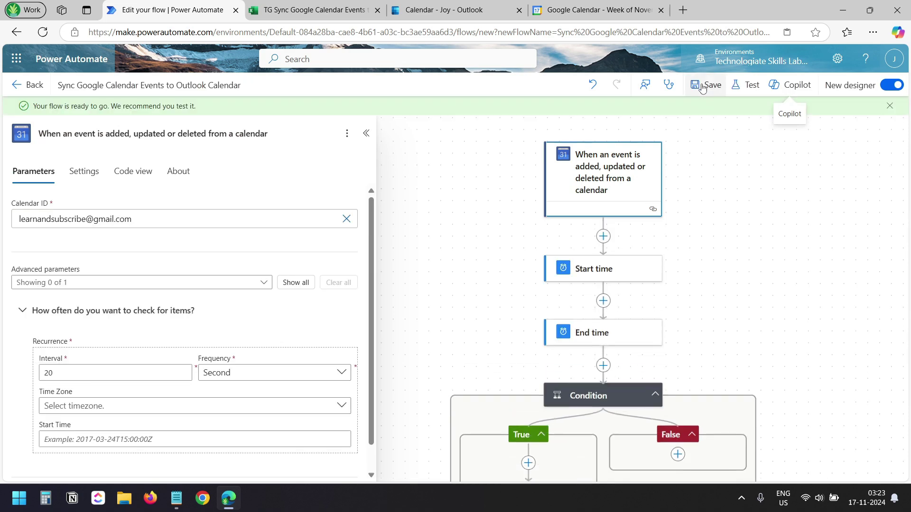
{"action": "left_click", "coordinate": [783, 266]}
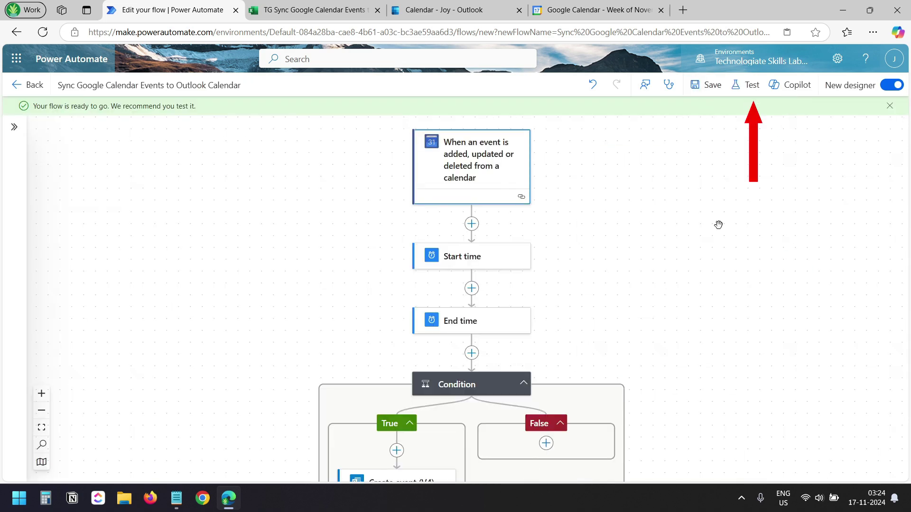
Start a manual test of the flow.
{"action": "left_click", "coordinate": [747, 85]}
{"action": "left_click", "coordinate": [688, 115]}
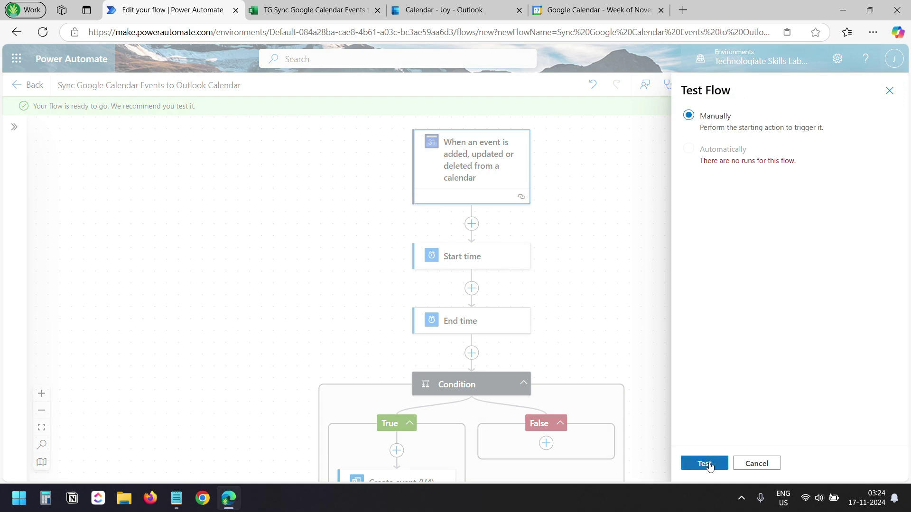
{"action": "left_click", "coordinate": [704, 464]}
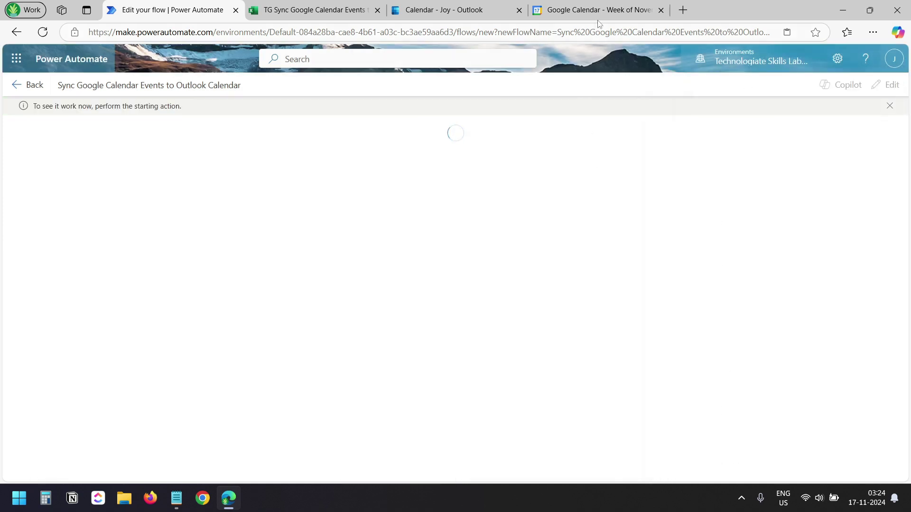
In Google Calendar, draft an event titled Event1 -Test on Sunday, November 24, 8:00–9:00am, with Google Meet video conferencing.
{"action": "left_click", "coordinate": [600, 10]}
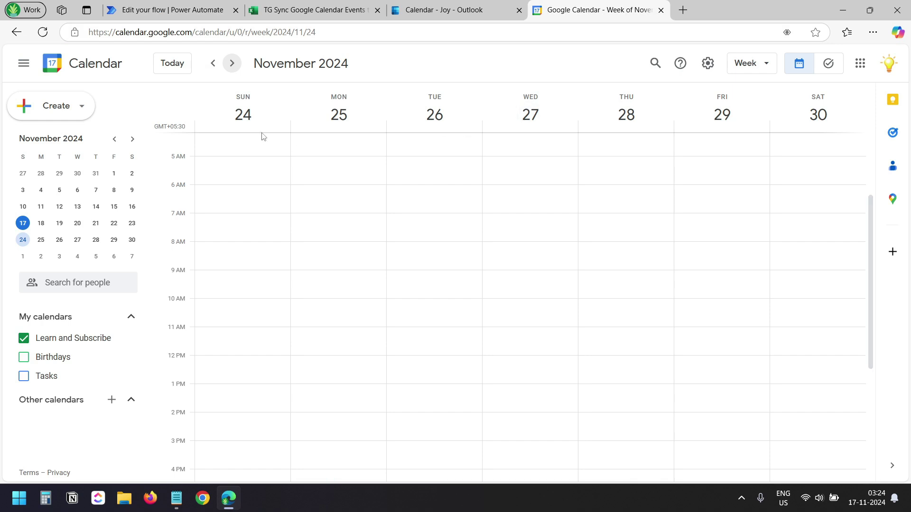
{"action": "left_click", "coordinate": [237, 268]}
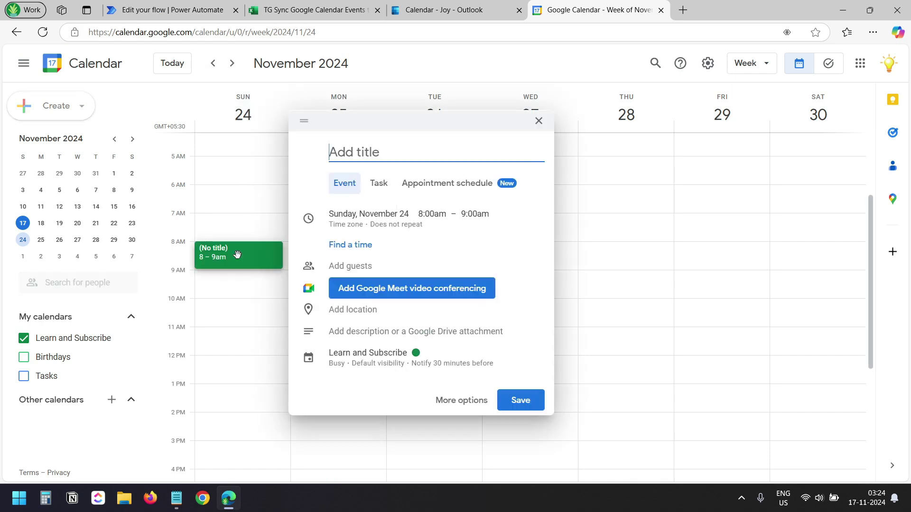
{"action": "type", "text": "E"}
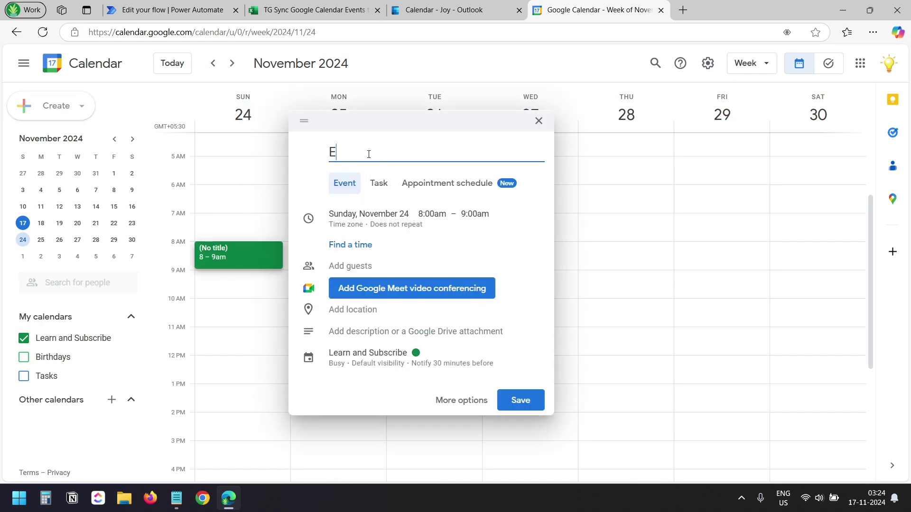
{"action": "type", "text": "vent1 -Test"}
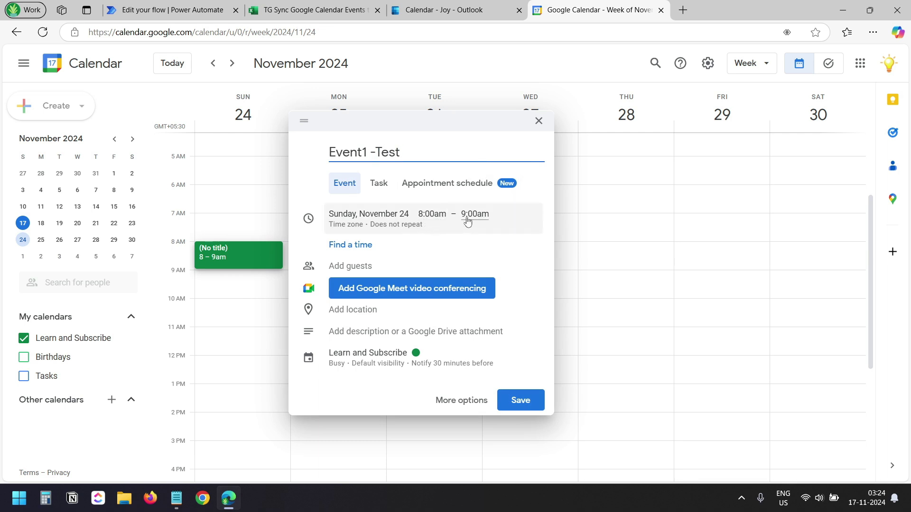
{"action": "left_click", "coordinate": [428, 288]}
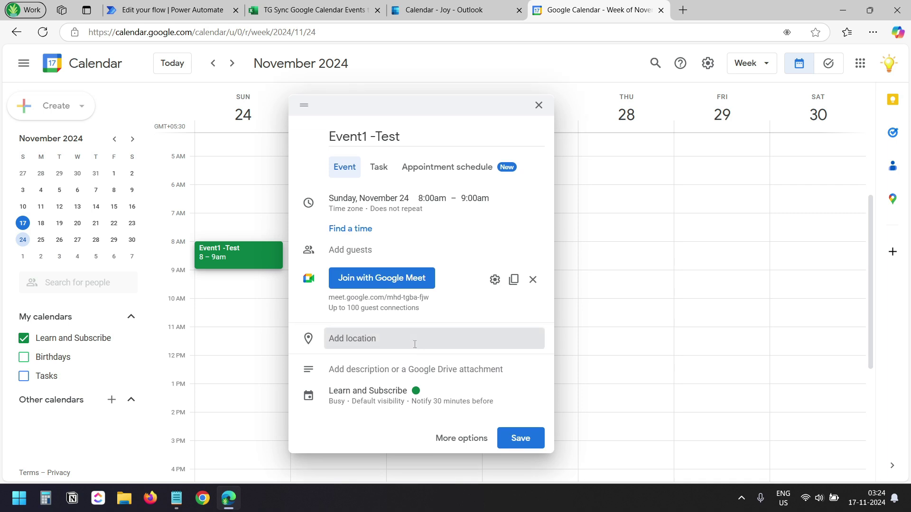
Set the event's location to Delhi, India and its description to "This is a demo description", and save the event.
{"action": "left_click", "coordinate": [413, 345]}
{"action": "type", "text": "Delhi"}
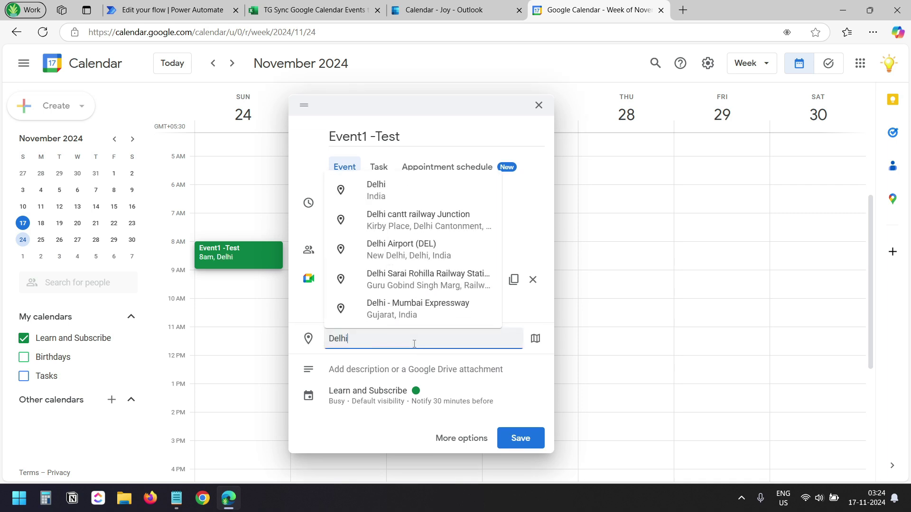
{"action": "left_click", "coordinate": [399, 189]}
{"action": "left_click", "coordinate": [371, 370]}
{"action": "type", "text": "This is a demo description"}
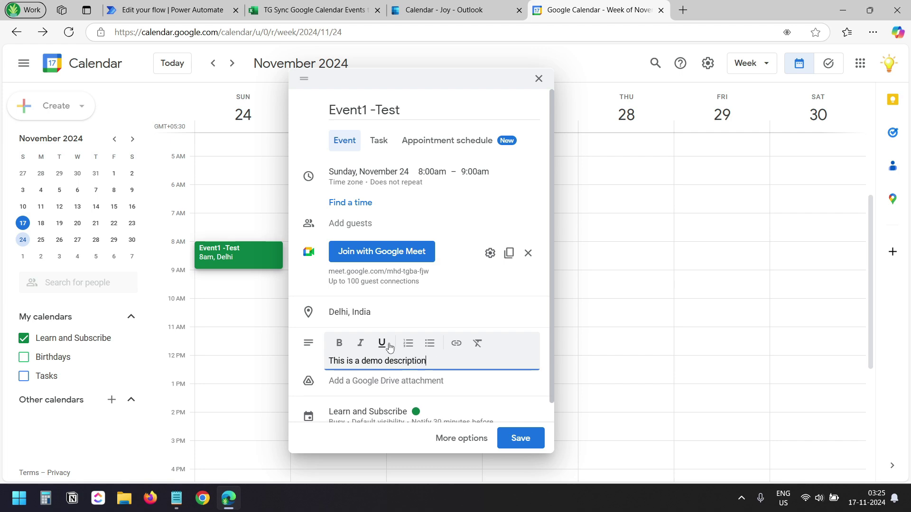
{"action": "left_click", "coordinate": [525, 440]}
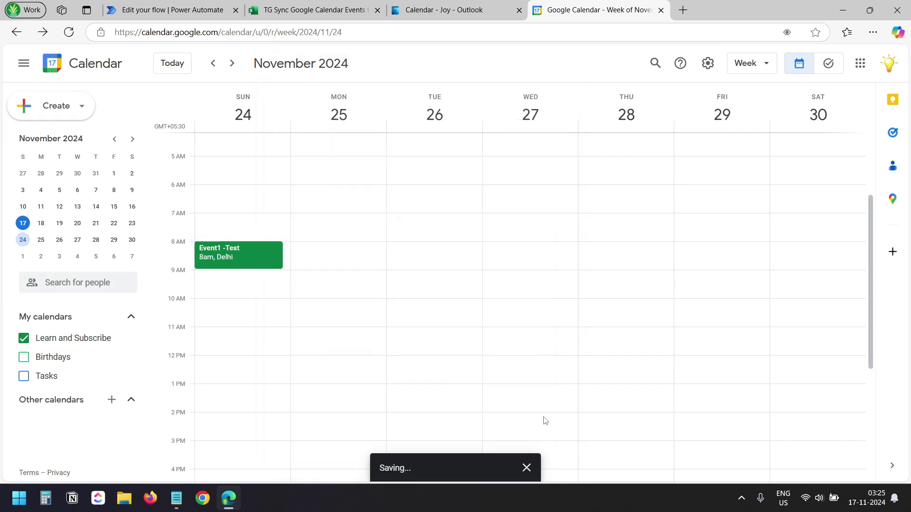
Check the flow's test run in Power Automate and look for the synced event in the Outlook calendar.
{"action": "key", "text": "ctrl+1"}
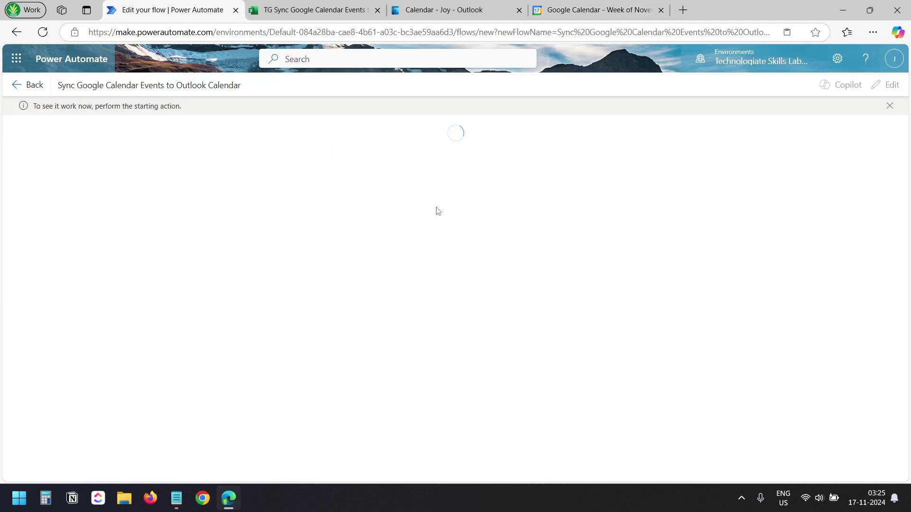
{"action": "left_click_drag", "start_coordinate": [560, 284], "coordinate": [564, 137]}
{"action": "left_click_drag", "start_coordinate": [573, 226], "coordinate": [563, 178]}
{"action": "left_click", "coordinate": [449, 10]}
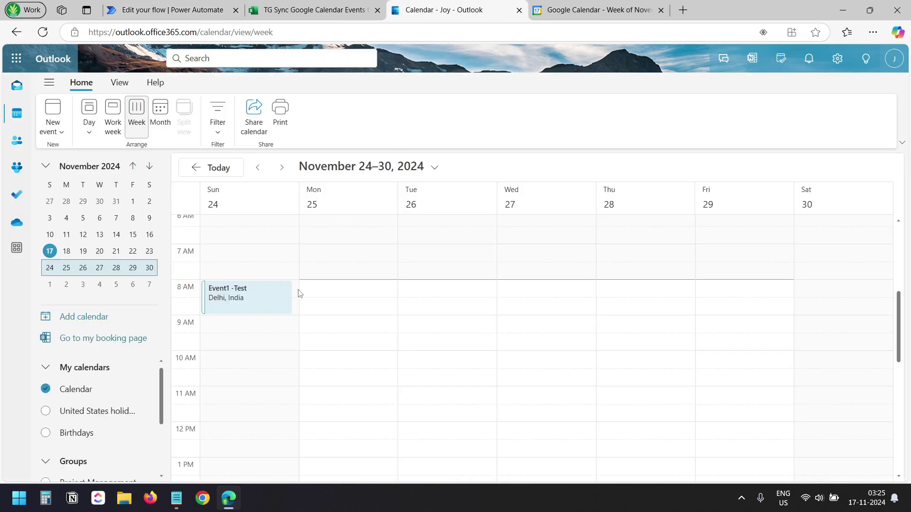
Inspect the logged Google Event ID and Outlook Event ID in row 2 of the Excel table.
{"action": "left_click", "coordinate": [306, 10]}
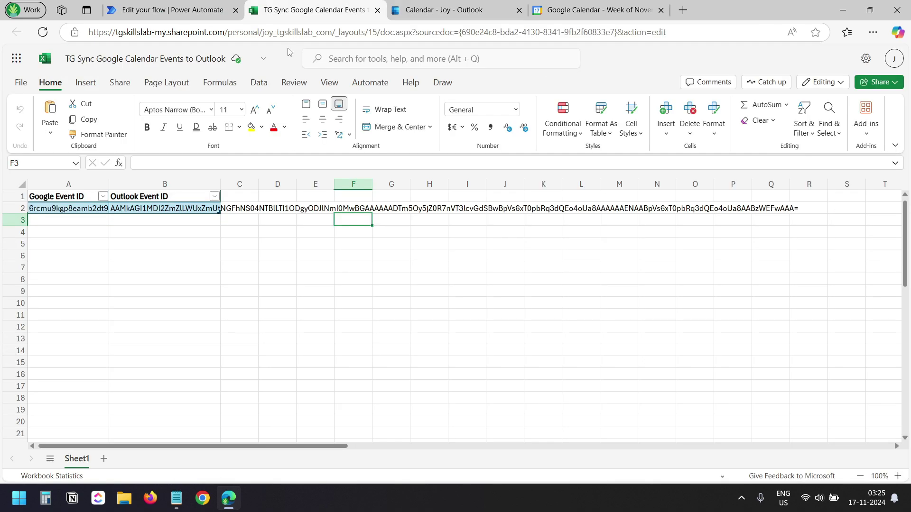
{"action": "left_click", "coordinate": [91, 208]}
{"action": "left_click", "coordinate": [158, 208]}
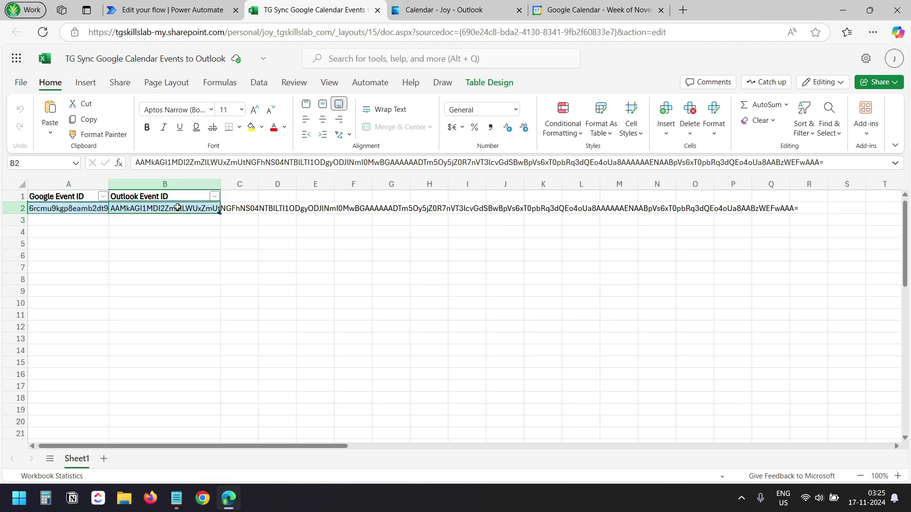
{"action": "left_click", "coordinate": [77, 209]}
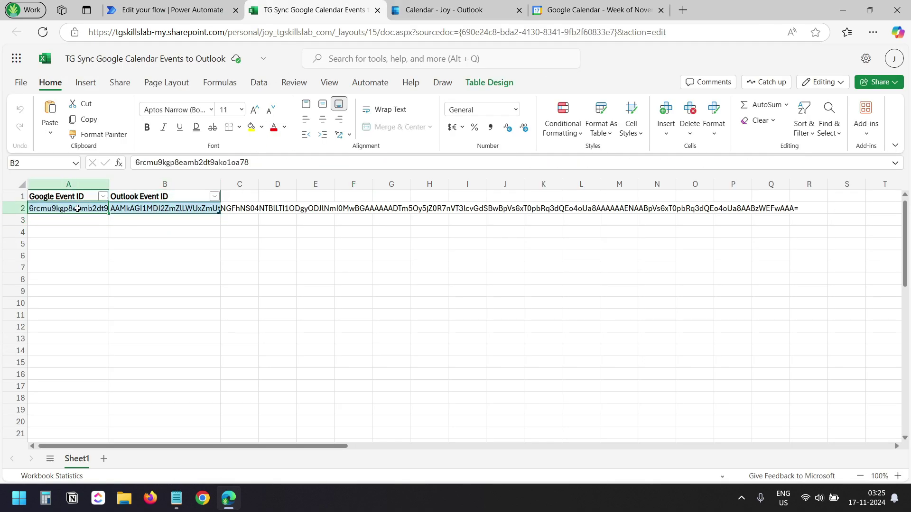
View the details of Event1 -Test in Outlook and compare them with the event in Google Calendar.
{"action": "key", "text": "ctrl+Tab"}
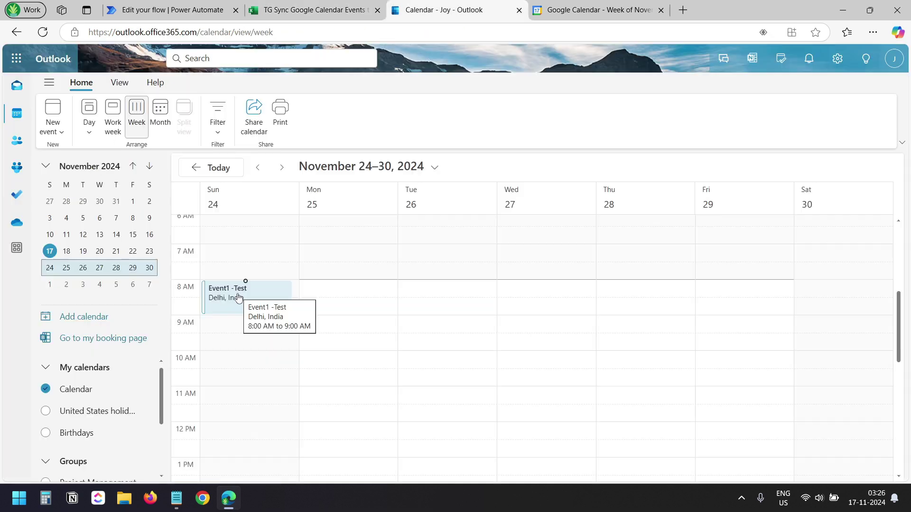
{"action": "left_click", "coordinate": [241, 297]}
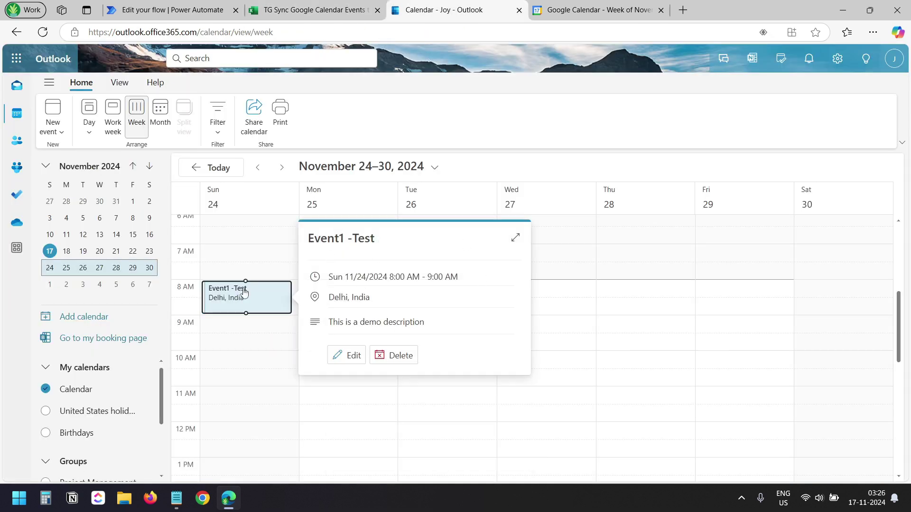
{"action": "key", "text": "ctrl+Tab"}
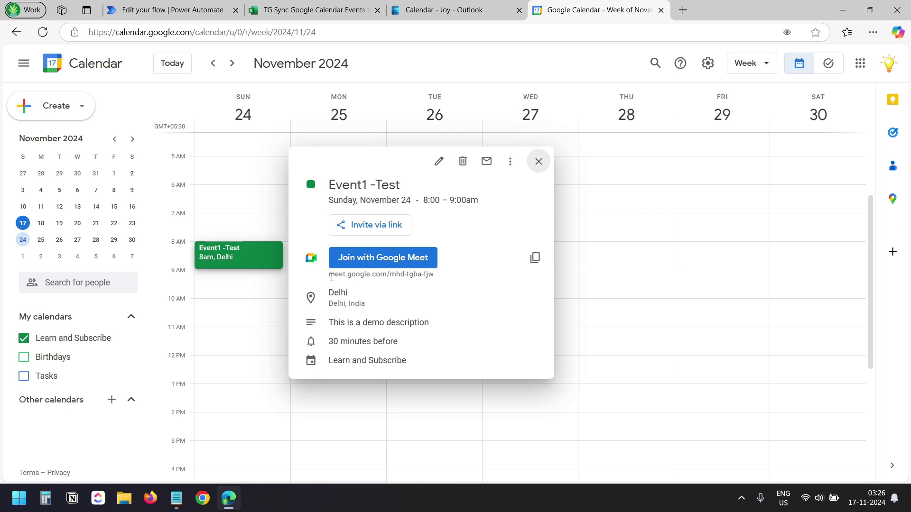
Look for the Google Meet link in the event's Google Calendar and Outlook details, and in the trigger outputs of the Power Automate test run.
{"action": "left_click_drag", "start_coordinate": [330, 280], "coordinate": [437, 281]}
{"action": "left_click", "coordinate": [447, 5]}
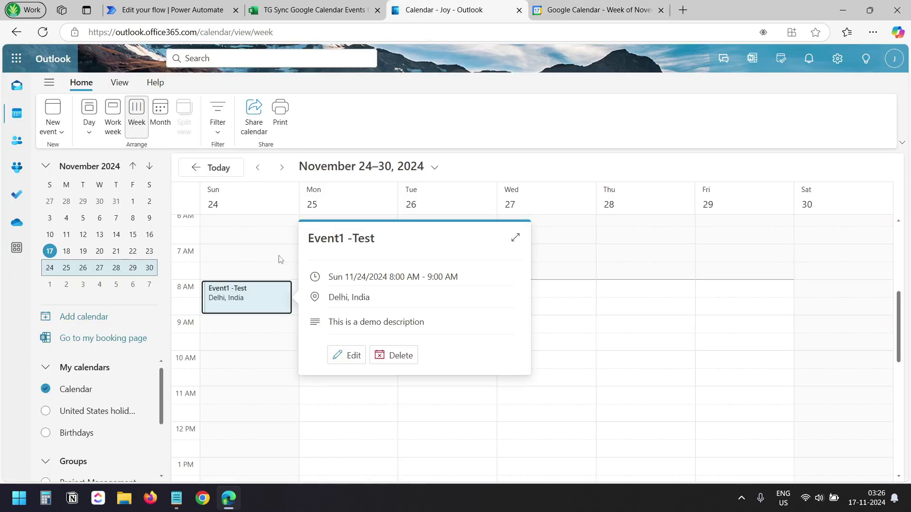
{"action": "key", "text": "ctrl+1"}
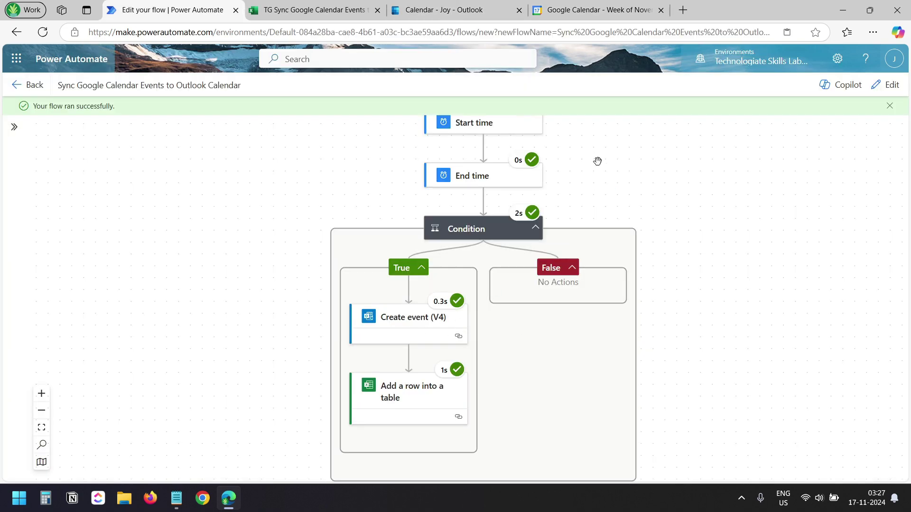
{"action": "scroll", "coordinate": [598, 143], "scroll_direction": "up", "scroll_amount": 5}
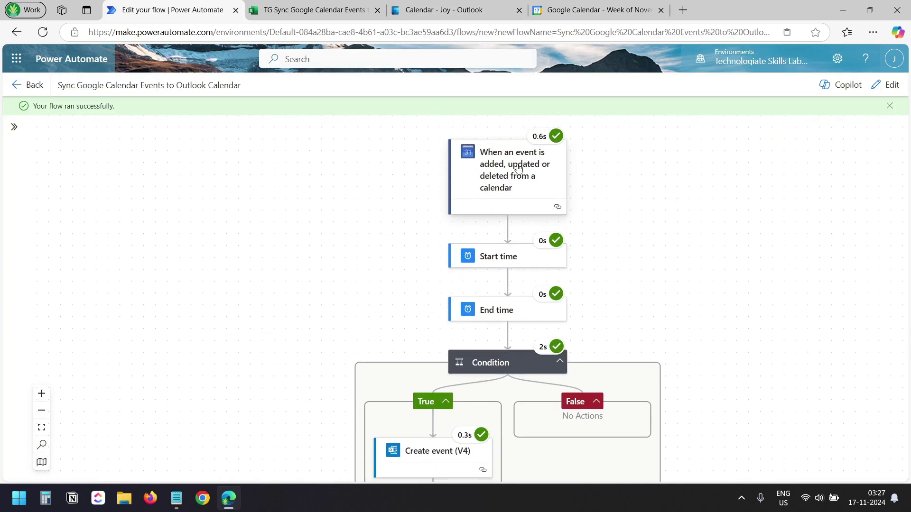
{"action": "left_click", "coordinate": [518, 166]}
{"action": "scroll", "coordinate": [96, 237], "scroll_direction": "down", "scroll_amount": 6}
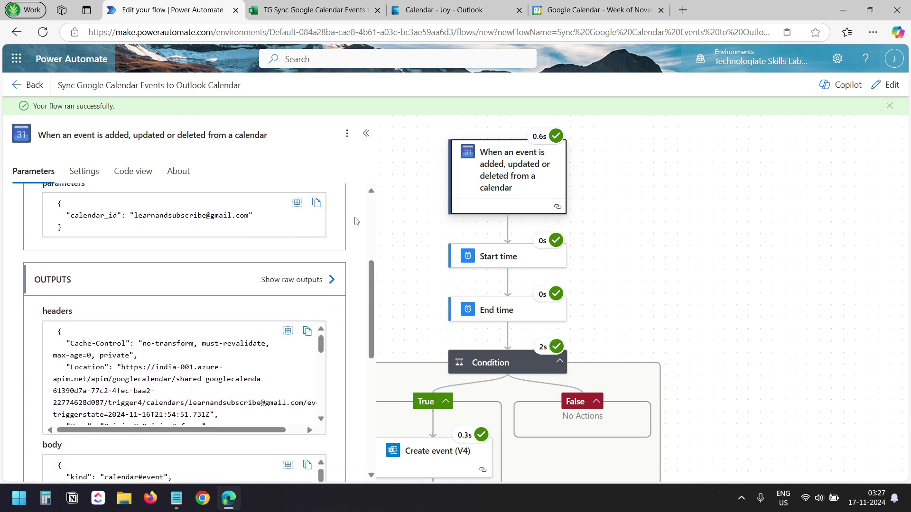
{"action": "scroll", "coordinate": [299, 260], "scroll_direction": "down", "scroll_amount": 4}
{"action": "left_click_drag", "start_coordinate": [321, 255], "coordinate": [321, 276]}
{"action": "left_click_drag", "start_coordinate": [71, 290], "coordinate": [93, 291]}
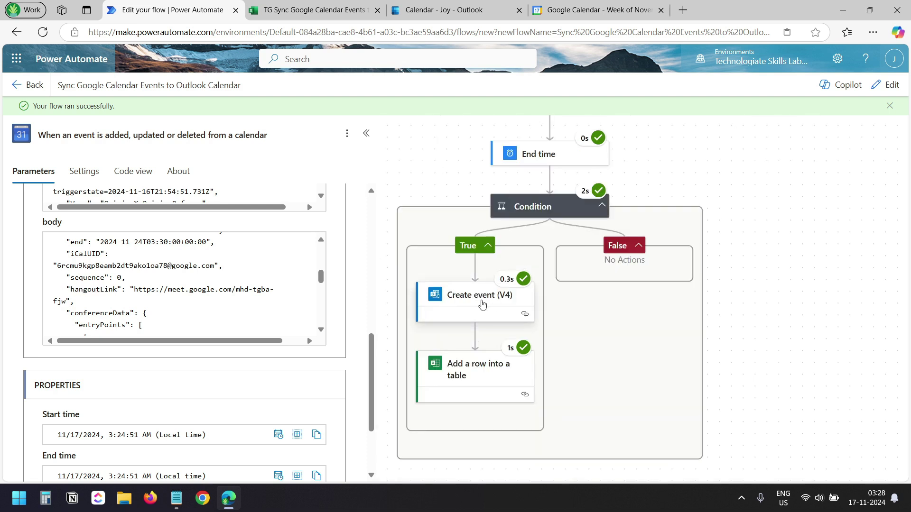
Return the flow to editing and insert two blank lines above Description in the Body of Create event (V4).
{"action": "left_click", "coordinate": [886, 85]}
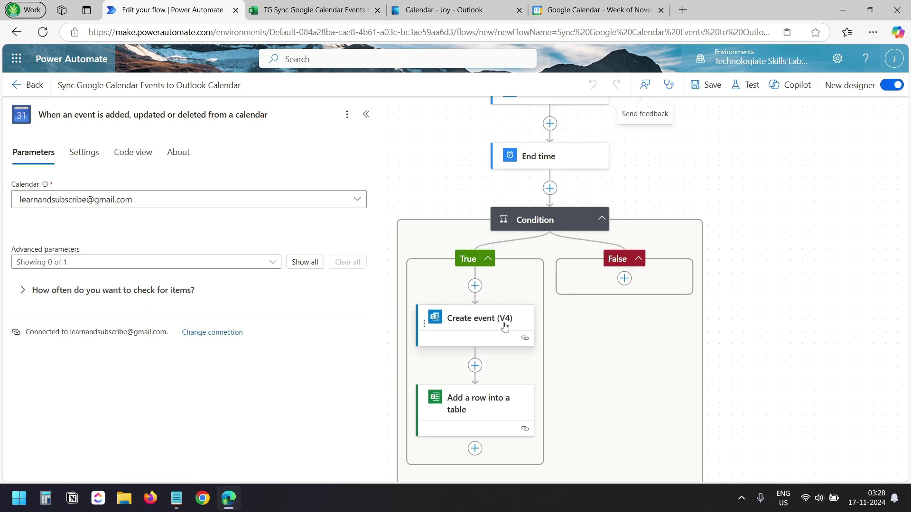
{"action": "left_click", "coordinate": [489, 327]}
{"action": "scroll", "coordinate": [70, 370], "scroll_direction": "down", "scroll_amount": 3}
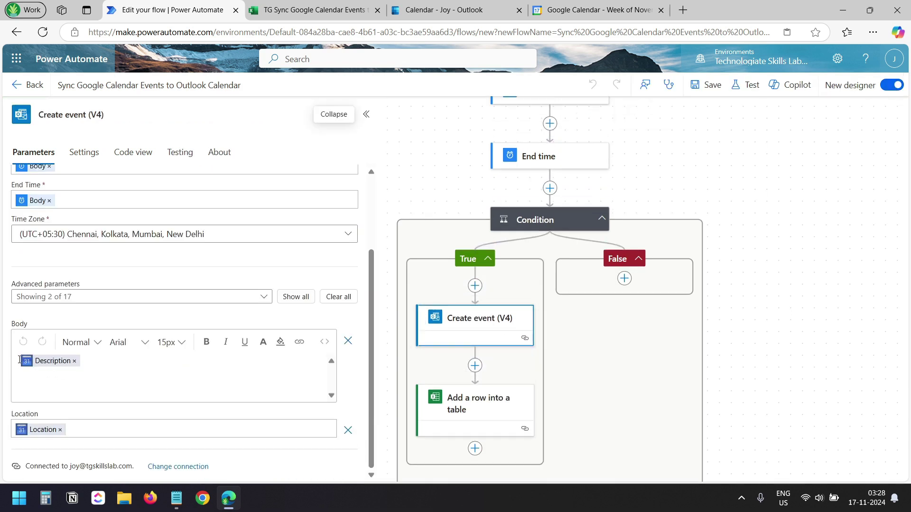
{"action": "left_click", "coordinate": [20, 361]}
{"action": "key", "text": "Return"}
{"action": "key", "text": "Return"}
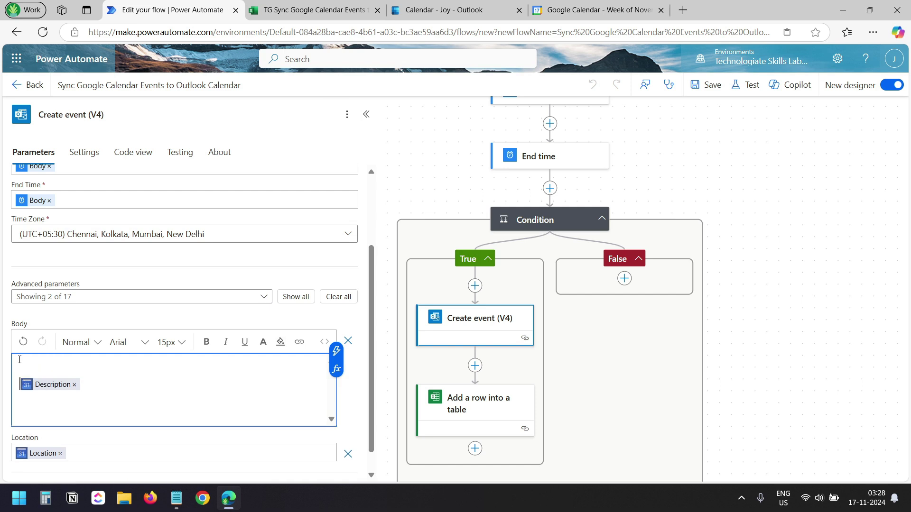
Look through the trigger's full list of dynamic content for a Google Meet link field.
{"action": "left_click", "coordinate": [336, 351]}
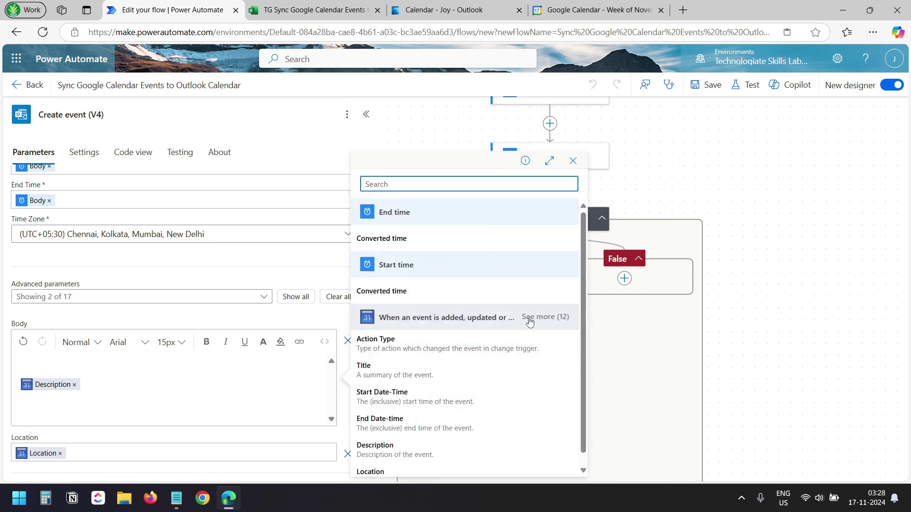
{"action": "left_click", "coordinate": [541, 317]}
{"action": "scroll", "coordinate": [543, 333], "scroll_direction": "down", "scroll_amount": 3}
{"action": "scroll", "coordinate": [543, 334], "scroll_direction": "down", "scroll_amount": 1}
{"action": "scroll", "coordinate": [459, 381], "scroll_direction": "up", "scroll_amount": 5}
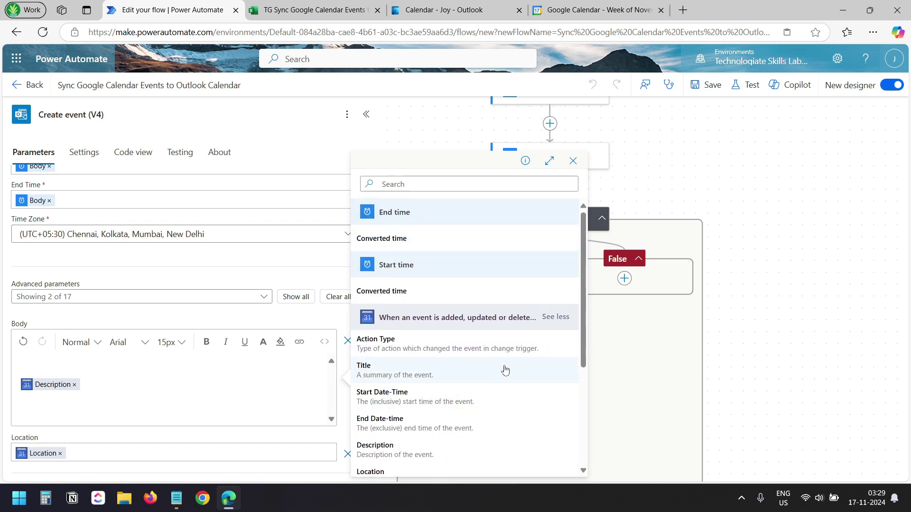
{"action": "left_click", "coordinate": [82, 360]}
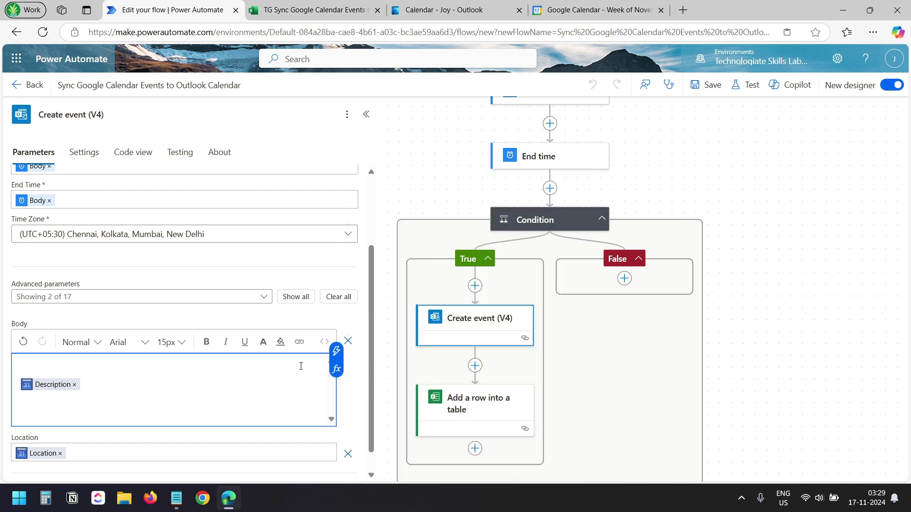
Insert the expression triggerOutputs()?['body/hangoutLink'], copied from trigger.txt, above Description in the event body, and save the flow.
{"action": "left_click", "coordinate": [337, 371]}
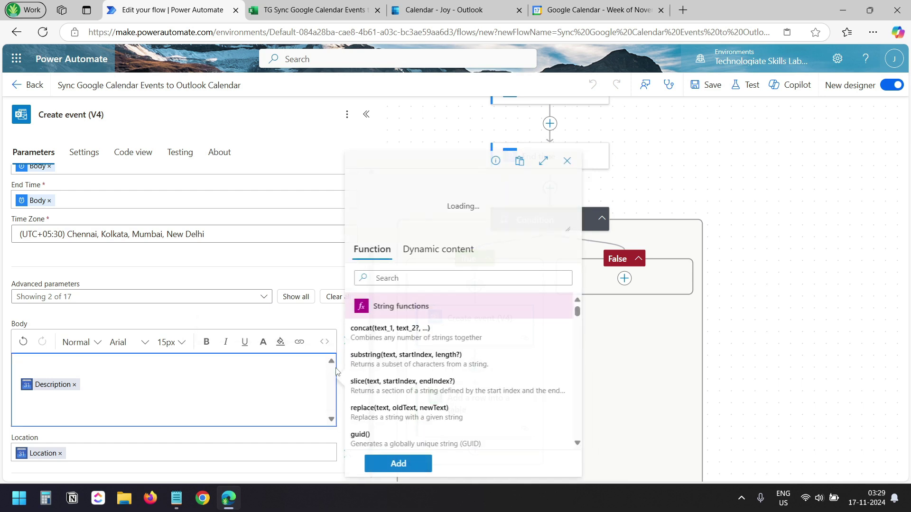
{"action": "left_click", "coordinate": [178, 505]}
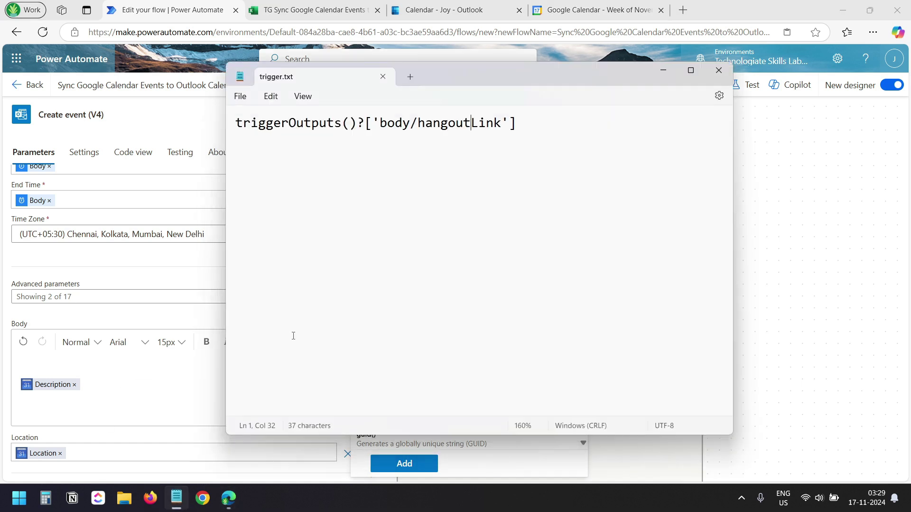
{"action": "key", "text": "ctrl+a"}
{"action": "key", "text": "ctrl+c"}
{"action": "left_click", "coordinate": [662, 71]}
{"action": "key", "text": "ctrl+v"}
{"action": "left_click_drag", "start_coordinate": [433, 183], "coordinate": [389, 183]}
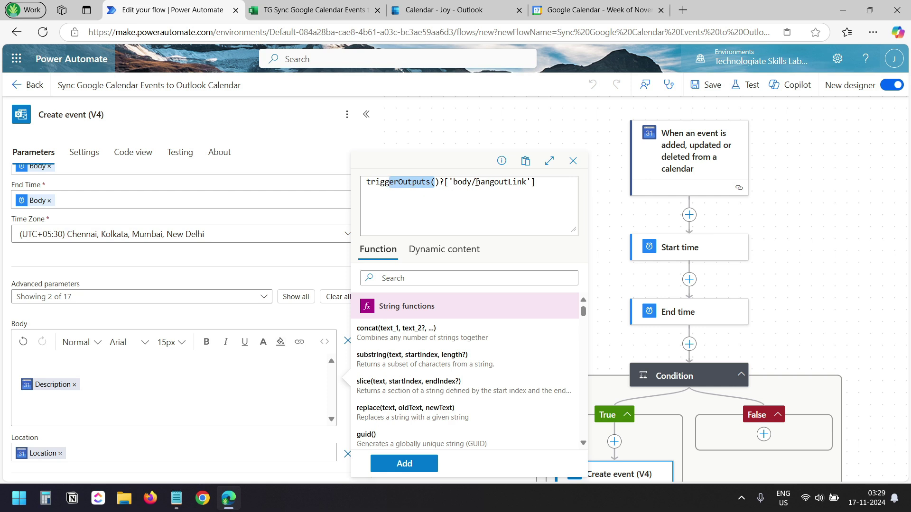
{"action": "left_click_drag", "start_coordinate": [477, 183], "coordinate": [523, 182]}
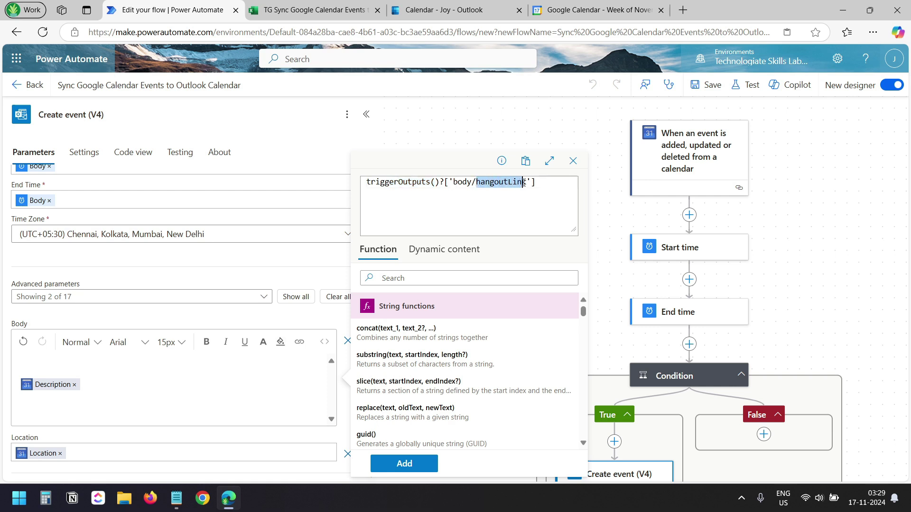
{"action": "left_click", "coordinate": [404, 464]}
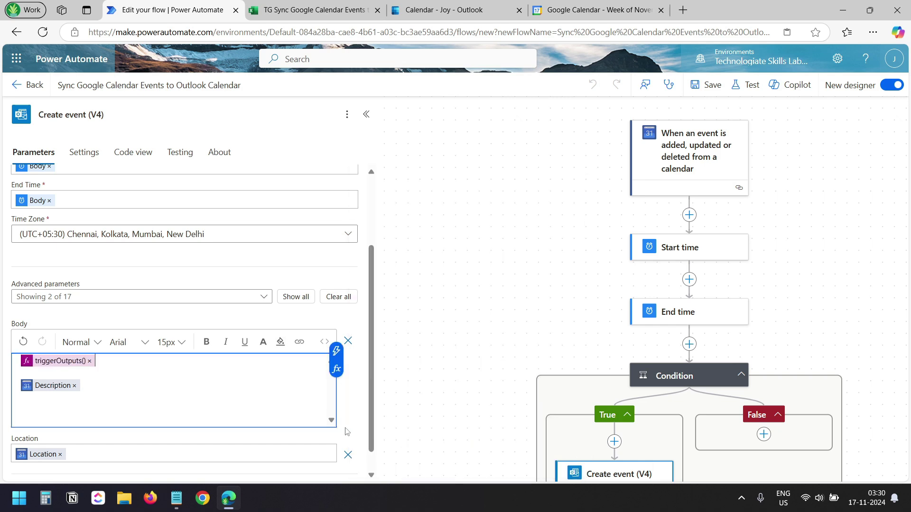
{"action": "left_click", "coordinate": [713, 90]}
{"action": "scroll", "coordinate": [467, 157], "scroll_direction": "down", "scroll_amount": 2}
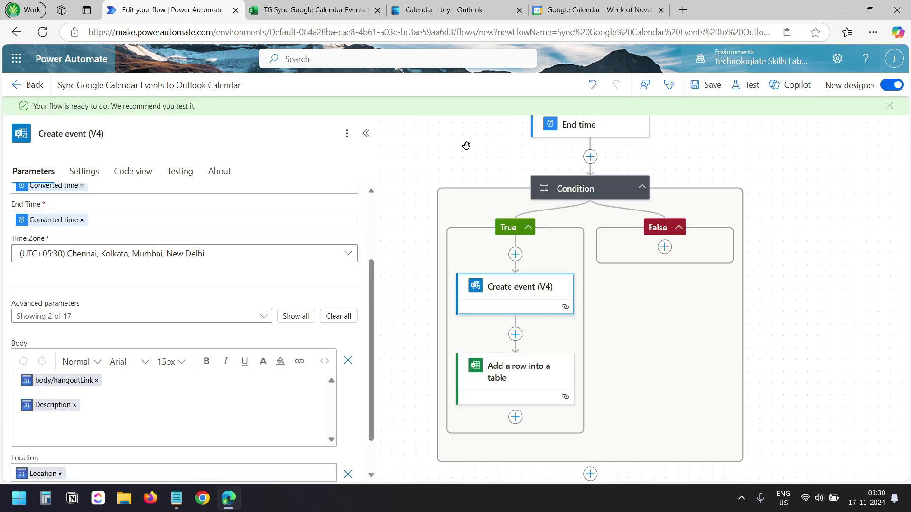
In Google Calendar, create and save "Event with Google Meet" on Nov 25, 2024, 8:00am to 9:00am, with Google Meet video conferencing.
{"action": "left_click", "coordinate": [590, 10]}
{"action": "left_click", "coordinate": [331, 253]}
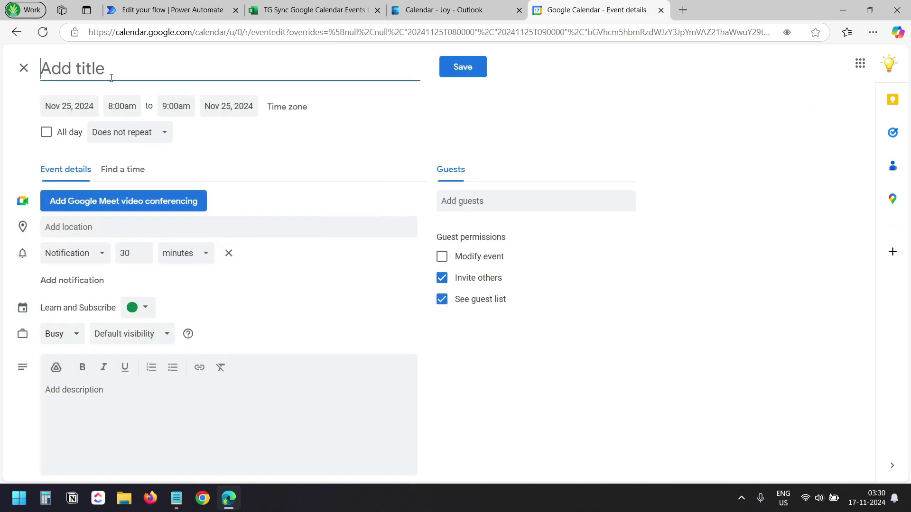
{"action": "type", "text": "Event wit"}
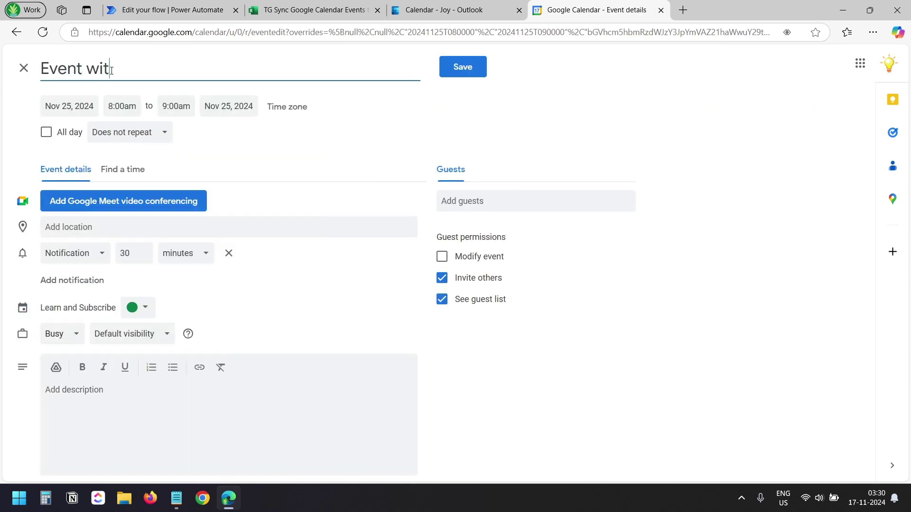
{"action": "type", "text": "h Google Meet"}
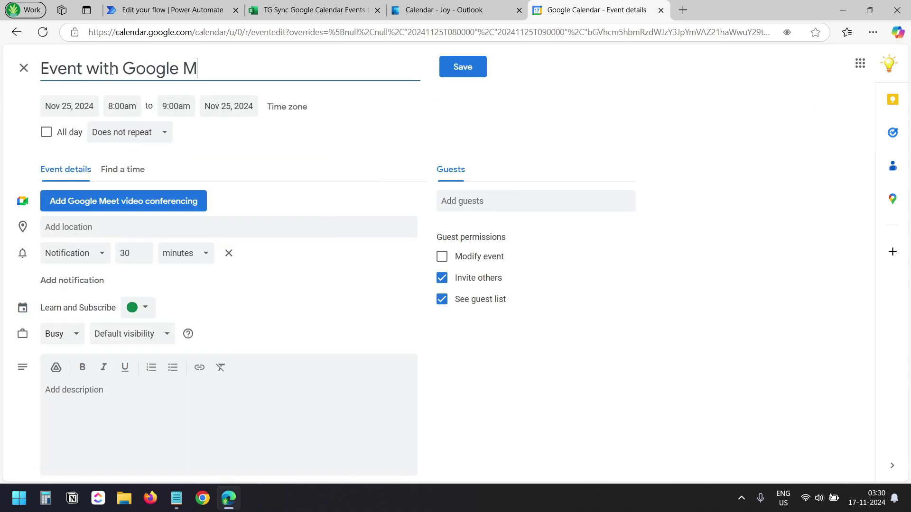
{"action": "left_click", "coordinate": [193, 205]}
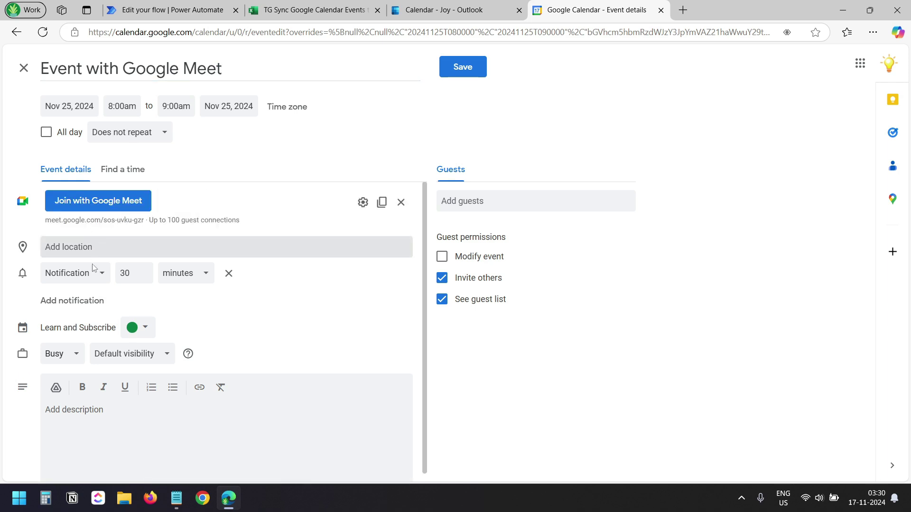
{"action": "left_click", "coordinate": [464, 71]}
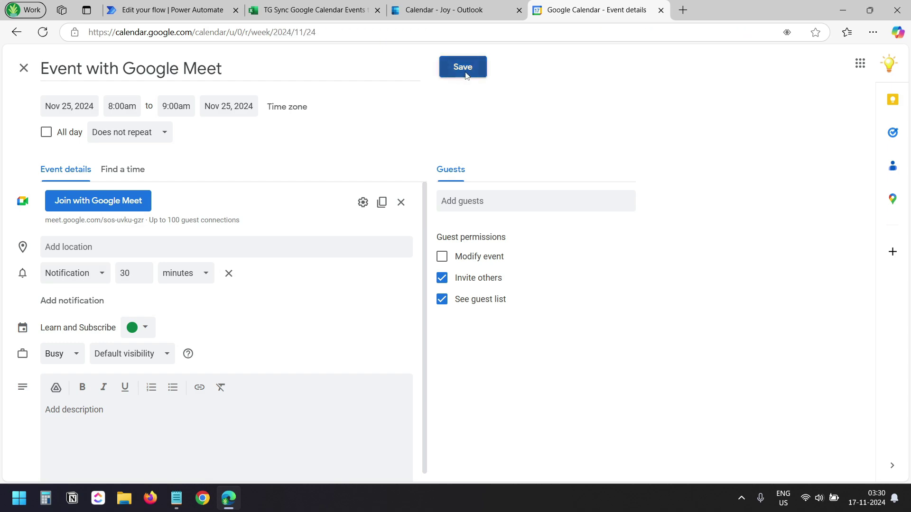
Check the Outlook calendar for the new event and the Excel table for its logged ID pair.
{"action": "key", "text": "ctrl+shift+Tab"}
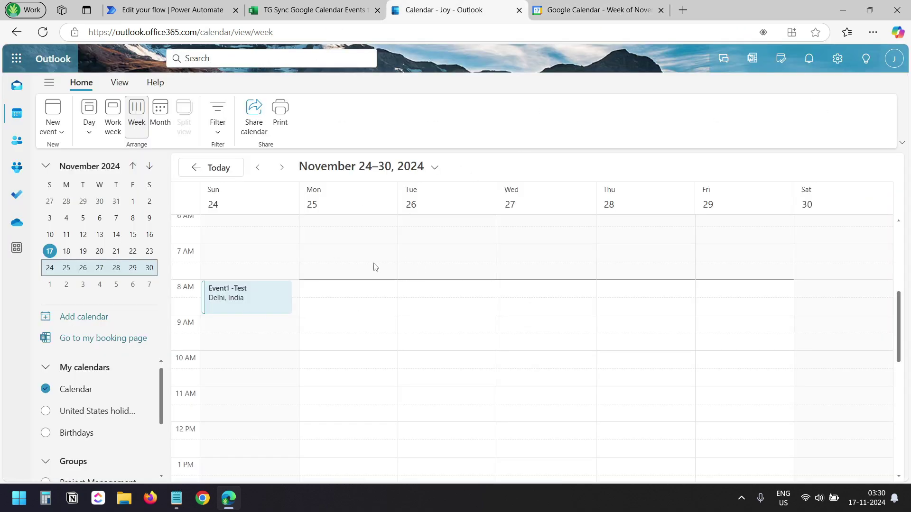
{"action": "left_click", "coordinate": [304, 17]}
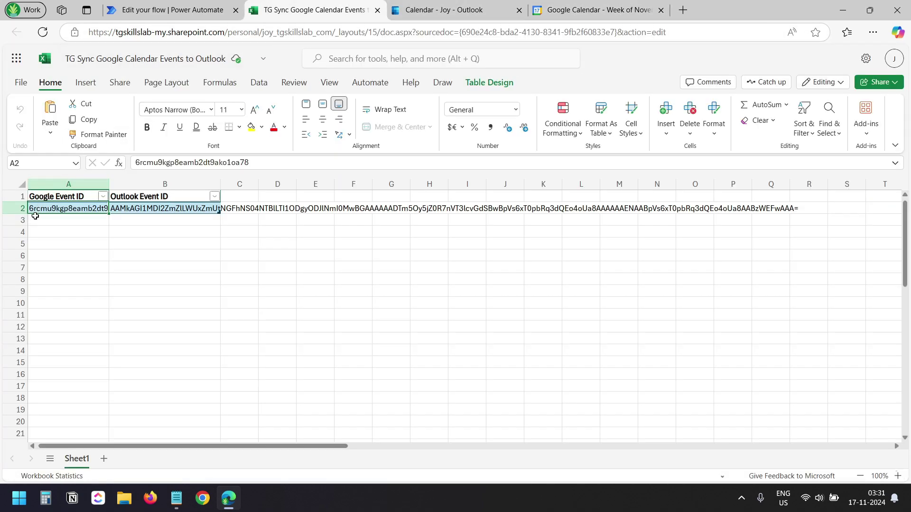
{"action": "left_click", "coordinate": [108, 304]}
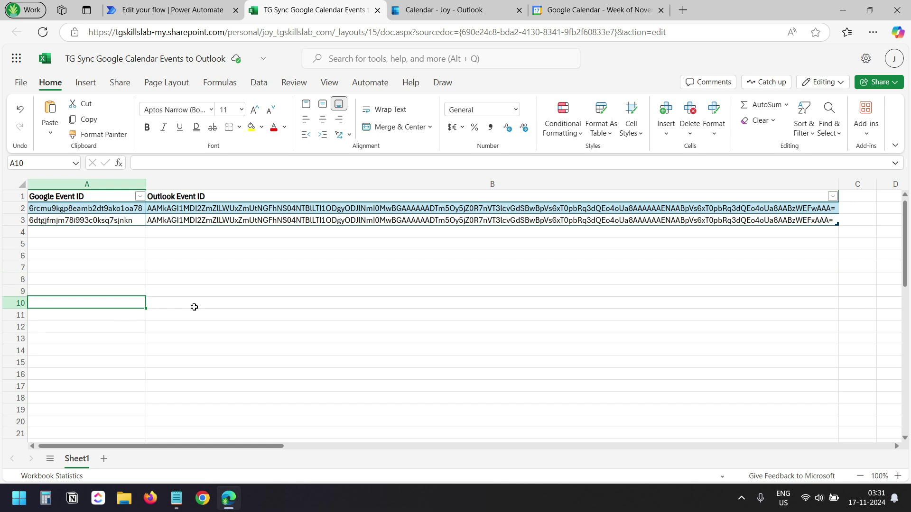
View the details of Event with Google Meet in Outlook and check the meeting link in its body.
{"action": "left_click", "coordinate": [459, 12]}
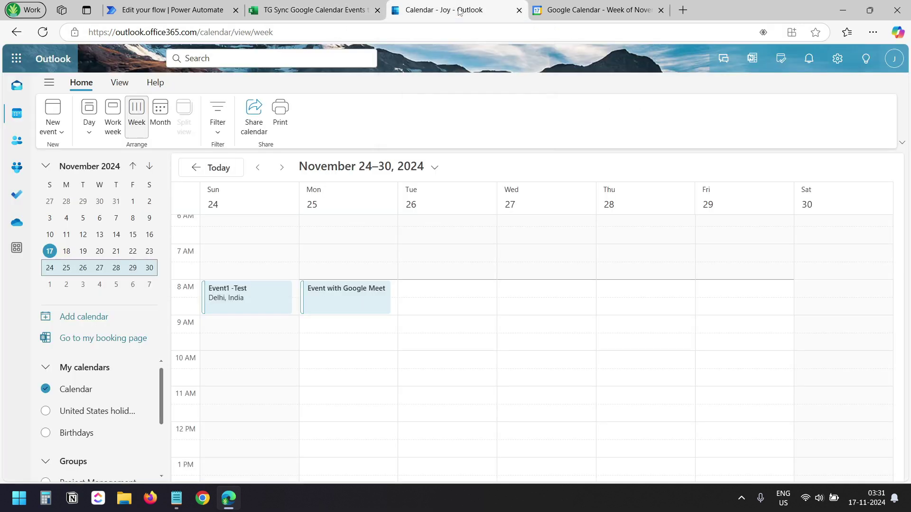
{"action": "left_click", "coordinate": [355, 299]}
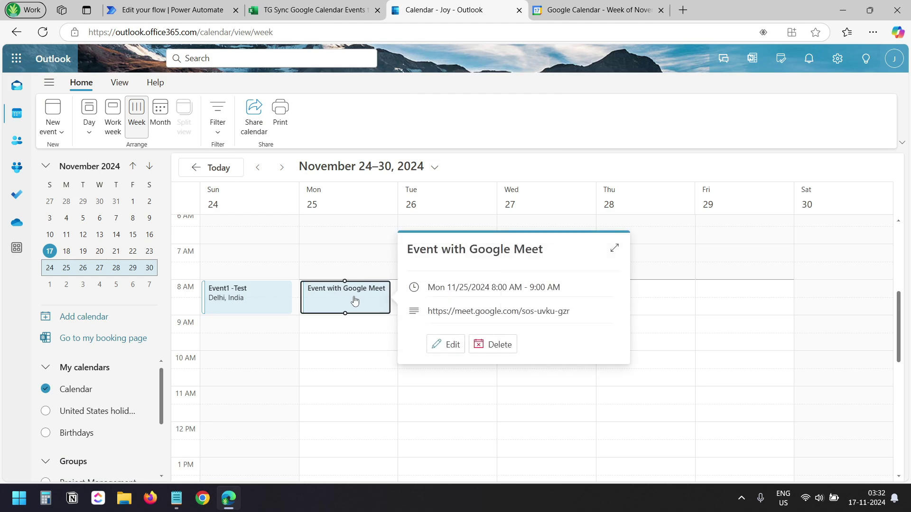
{"action": "left_click_drag", "start_coordinate": [429, 312], "coordinate": [575, 314]}
In Power Automate, add a Condition control inside the False branch of the existing Condition.
{"action": "key", "text": "ctrl+1"}
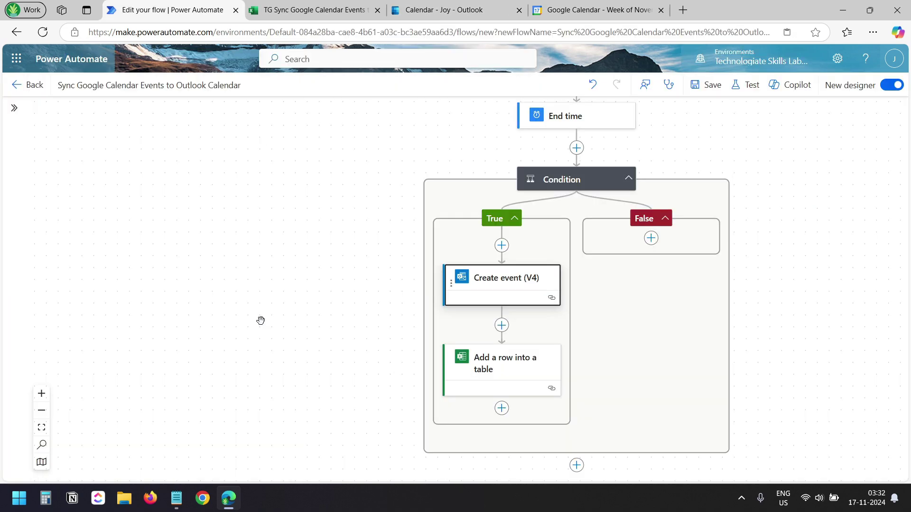
{"action": "left_click", "coordinate": [260, 320]}
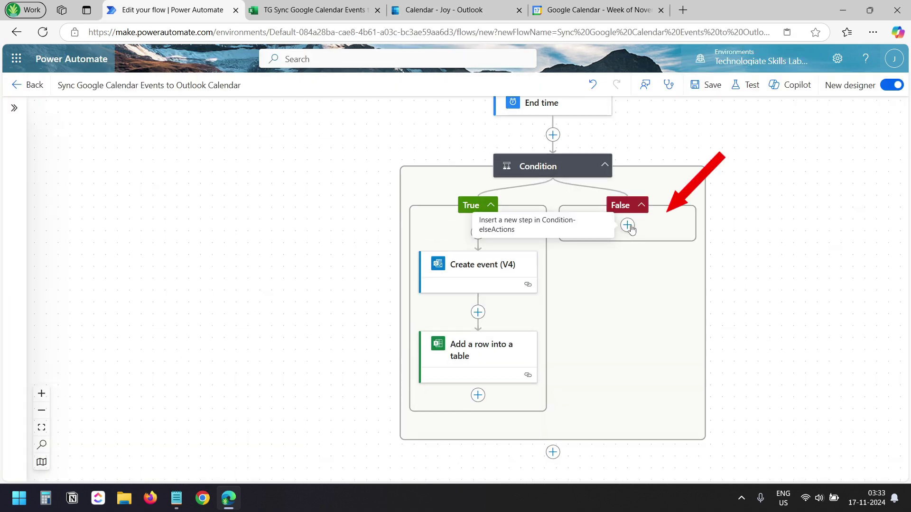
{"action": "left_click", "coordinate": [628, 226]}
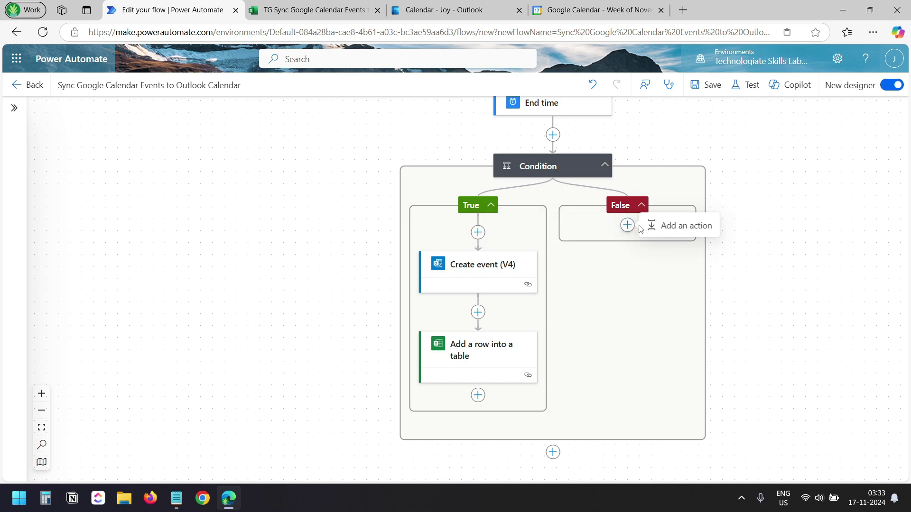
{"action": "left_click", "coordinate": [664, 227]}
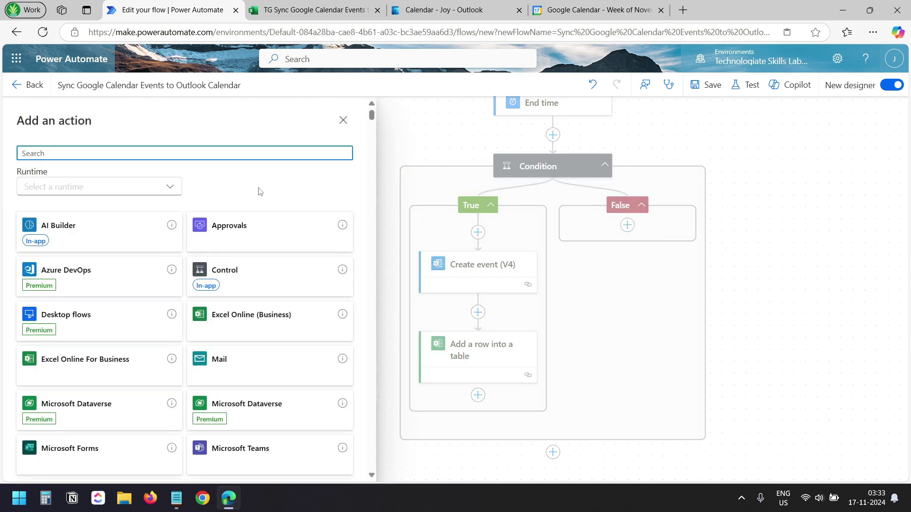
{"action": "left_click", "coordinate": [242, 273]}
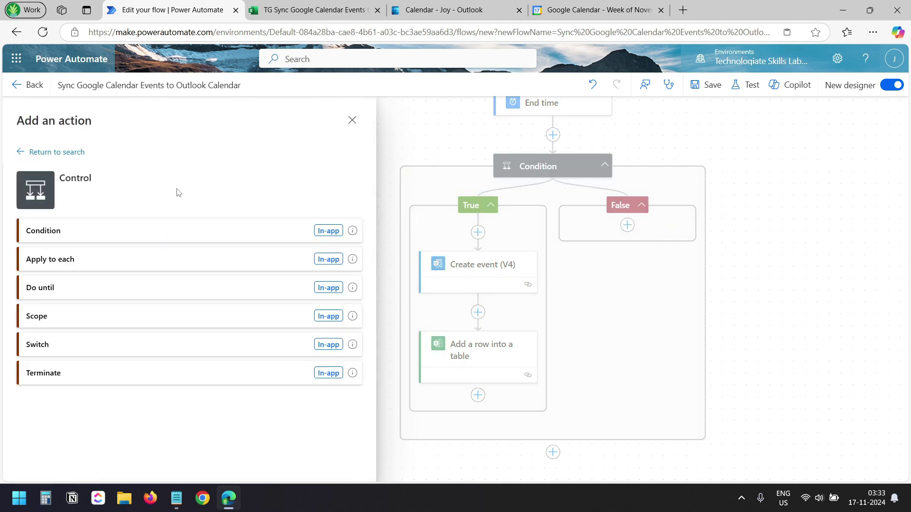
{"action": "left_click", "coordinate": [124, 231]}
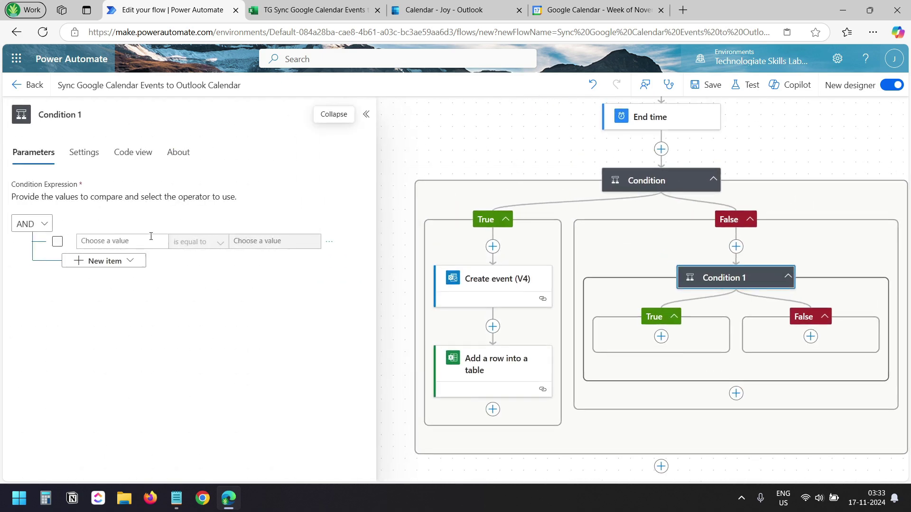
Set Condition 1 to check that the trigger's Action Type is equal to "updated".
{"action": "left_click", "coordinate": [70, 235]}
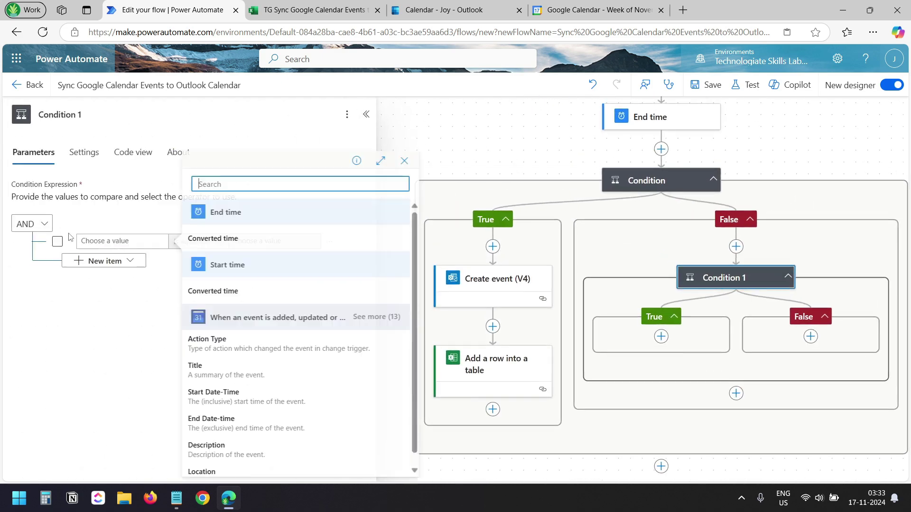
{"action": "left_click", "coordinate": [234, 343]}
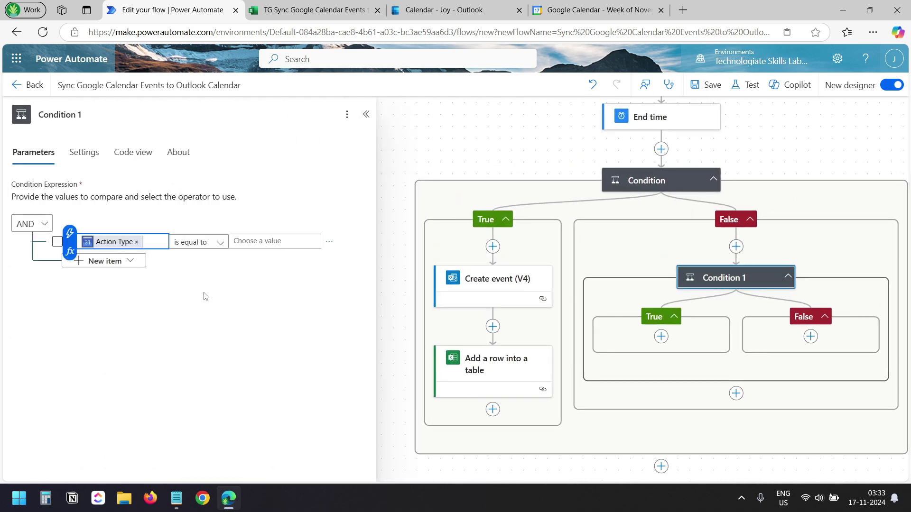
{"action": "left_click", "coordinate": [264, 242]}
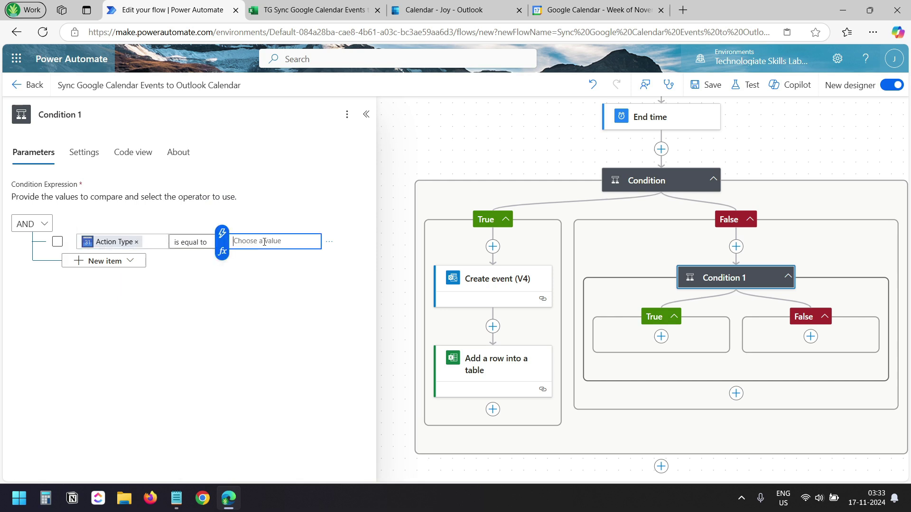
{"action": "type", "text": "updated"}
Check the Excel table of event IDs, and add an Excel Online (Business) "Get a row" action inside Condition 1's True branch in Power Automate.
{"action": "left_click_drag", "start_coordinate": [677, 325], "coordinate": [674, 274]}
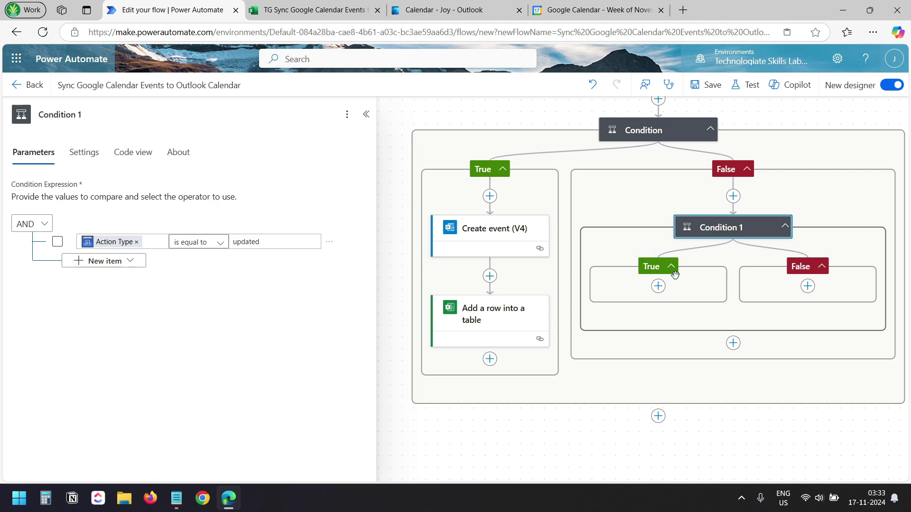
{"action": "left_click", "coordinate": [332, 15]}
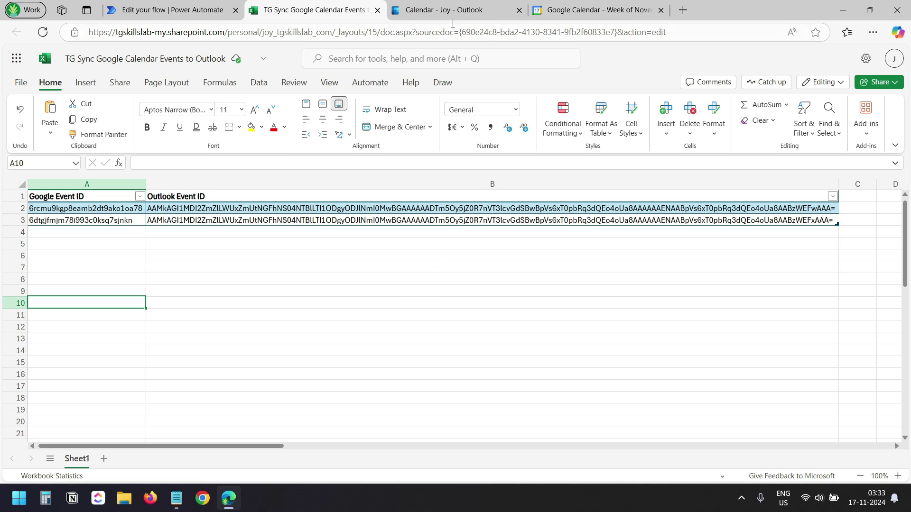
{"action": "key", "text": "ctrl+shift+Tab"}
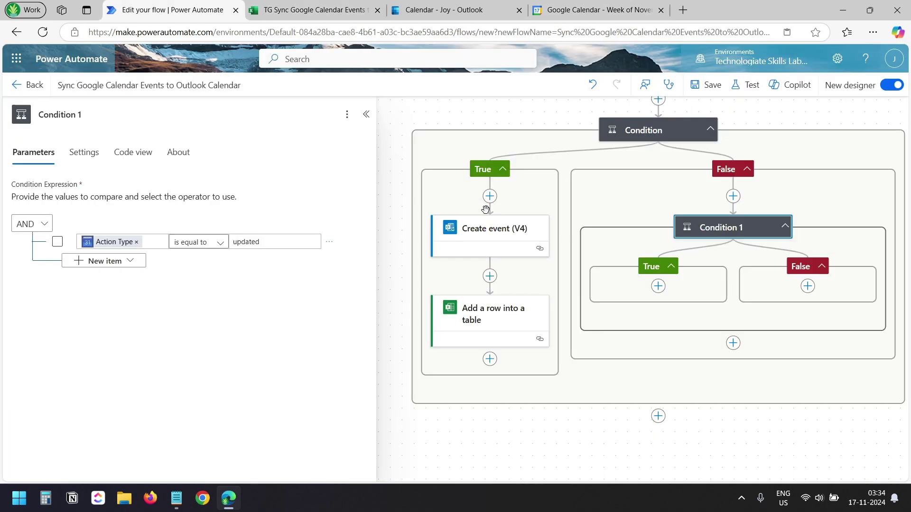
{"action": "left_click", "coordinate": [658, 286]}
{"action": "left_click", "coordinate": [689, 287]}
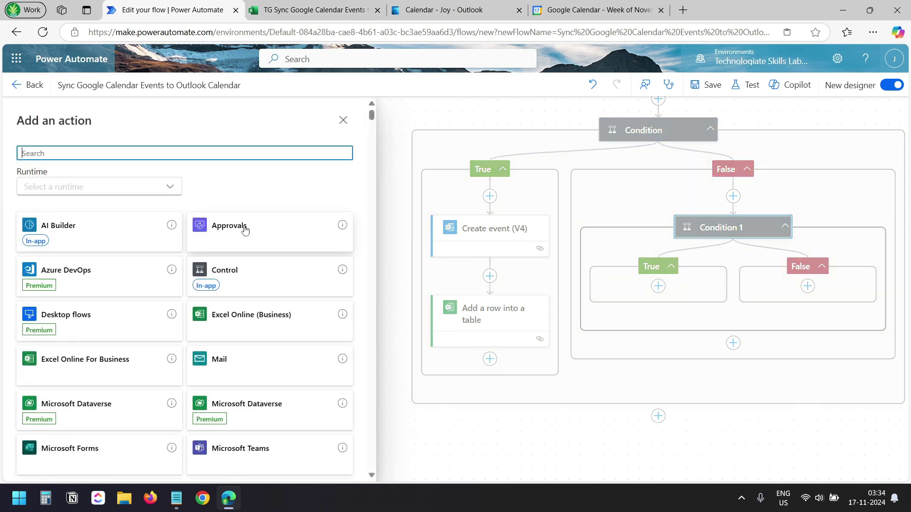
{"action": "type", "text": "get row"}
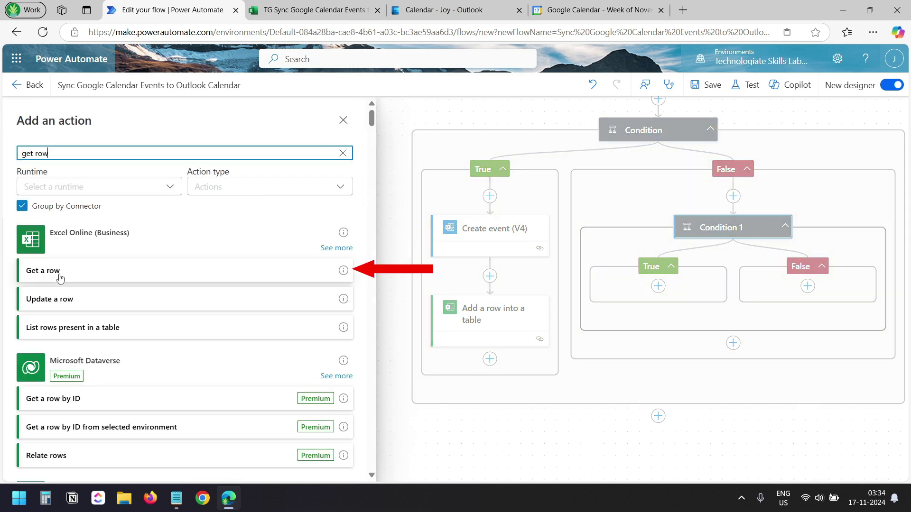
{"action": "left_click", "coordinate": [58, 273]}
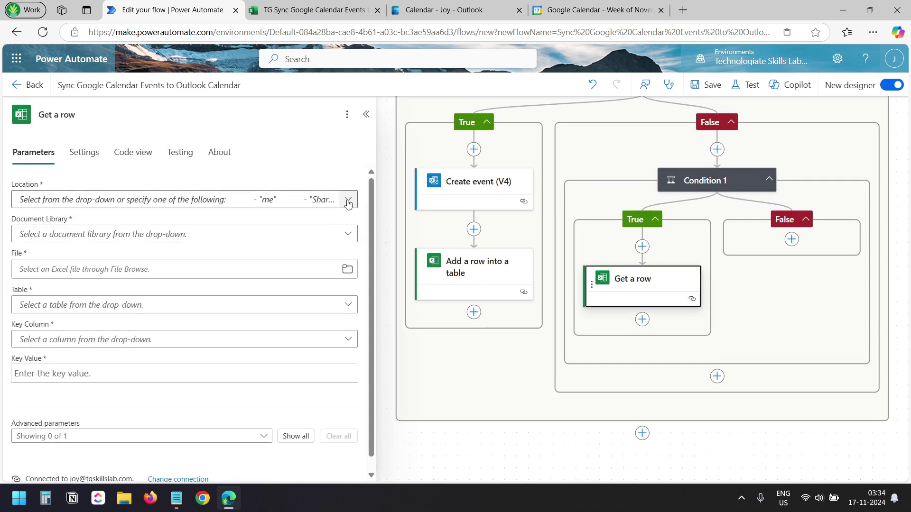
Point Get a row to OneDrive for Business, library OneDrive, file "TG Sync Google Calendar Events to Outlook.xlsx" and Table1.
{"action": "left_click", "coordinate": [347, 201]}
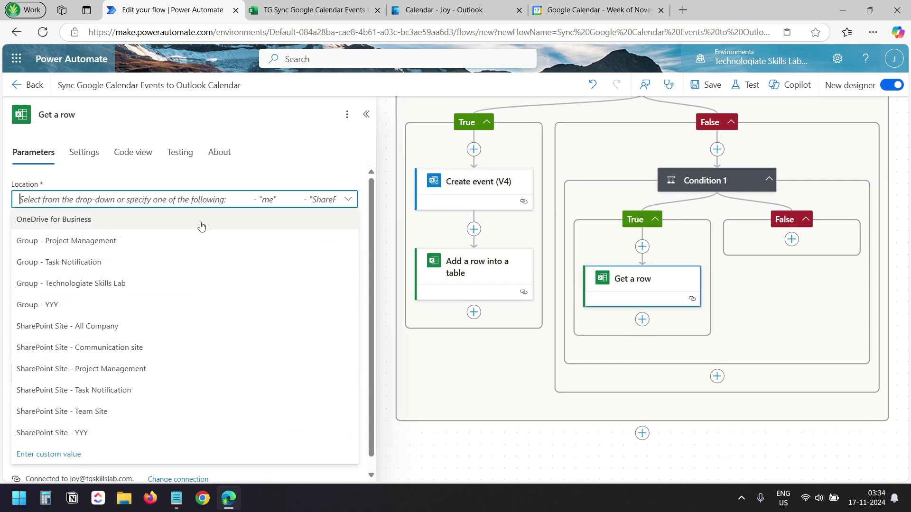
{"action": "left_click", "coordinate": [202, 221]}
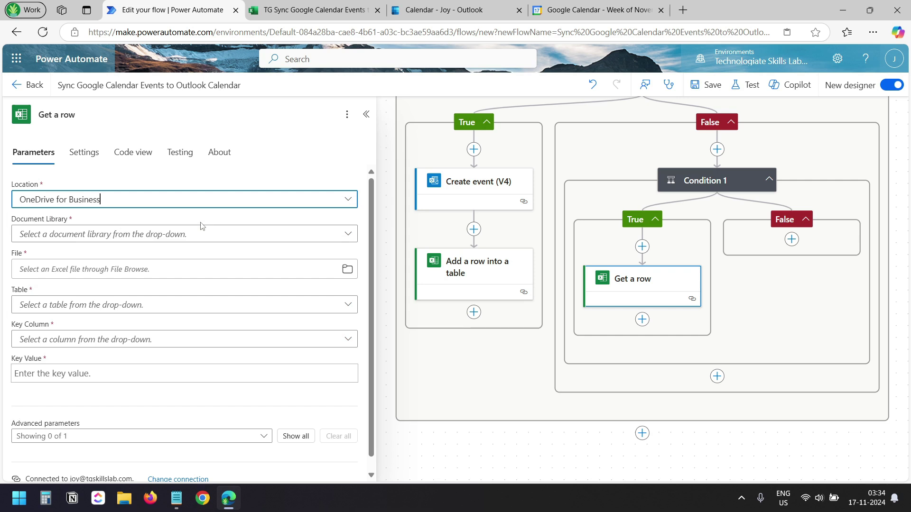
{"action": "left_click", "coordinate": [348, 234]}
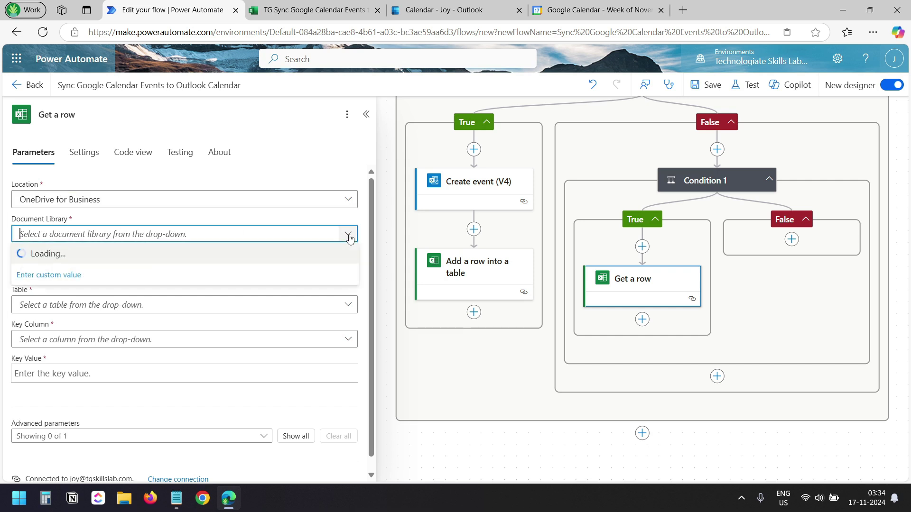
{"action": "left_click", "coordinate": [264, 252]}
{"action": "left_click", "coordinate": [348, 272]}
{"action": "scroll", "coordinate": [286, 210], "scroll_direction": "down", "scroll_amount": 3}
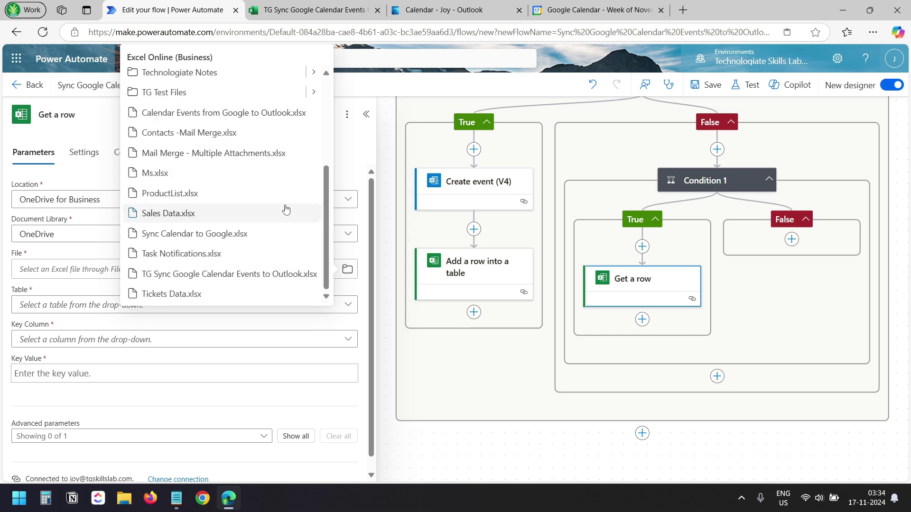
{"action": "left_click", "coordinate": [198, 281]}
{"action": "left_click", "coordinate": [131, 305]}
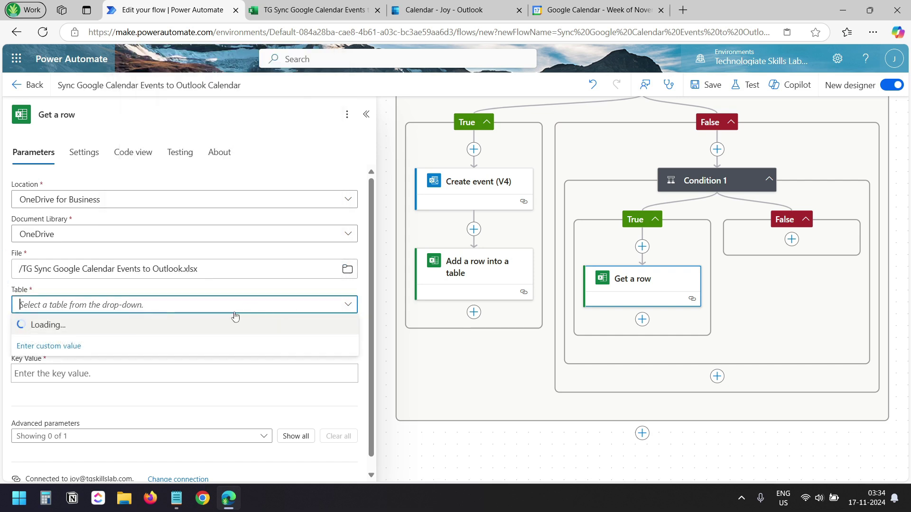
{"action": "left_click", "coordinate": [123, 327]}
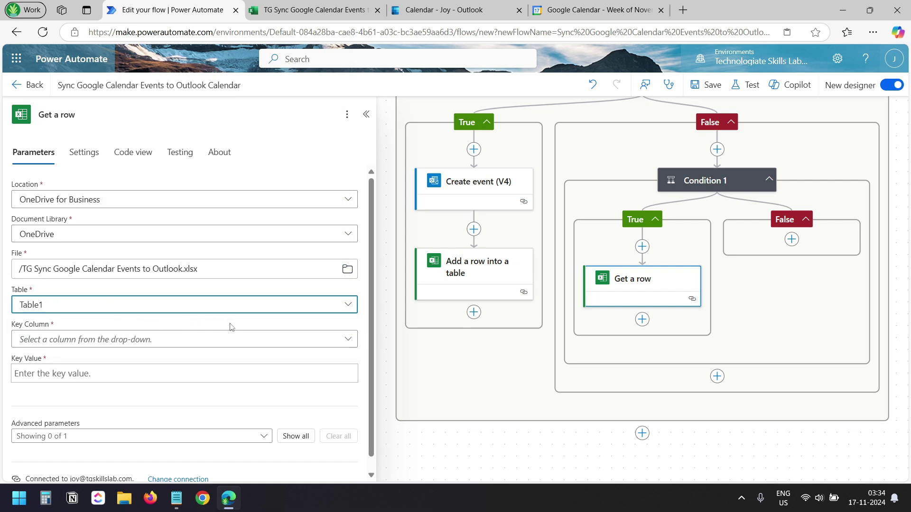
Set Get a row's key column to Google Event ID and its key value to the trigger's Event ID.
{"action": "left_click", "coordinate": [241, 346]}
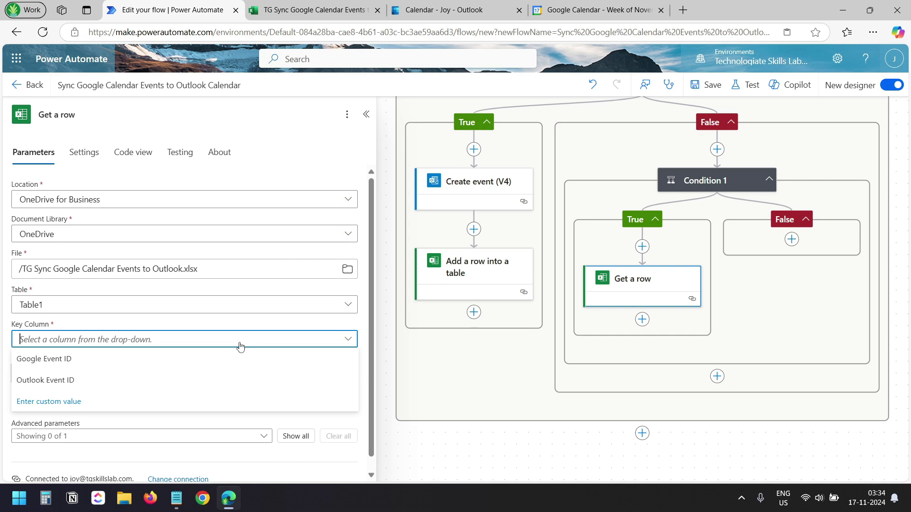
{"action": "left_click", "coordinate": [118, 359]}
{"action": "left_click", "coordinate": [164, 376]}
{"action": "left_click", "coordinate": [356, 364]}
{"action": "scroll", "coordinate": [482, 321], "scroll_direction": "down", "scroll_amount": 1}
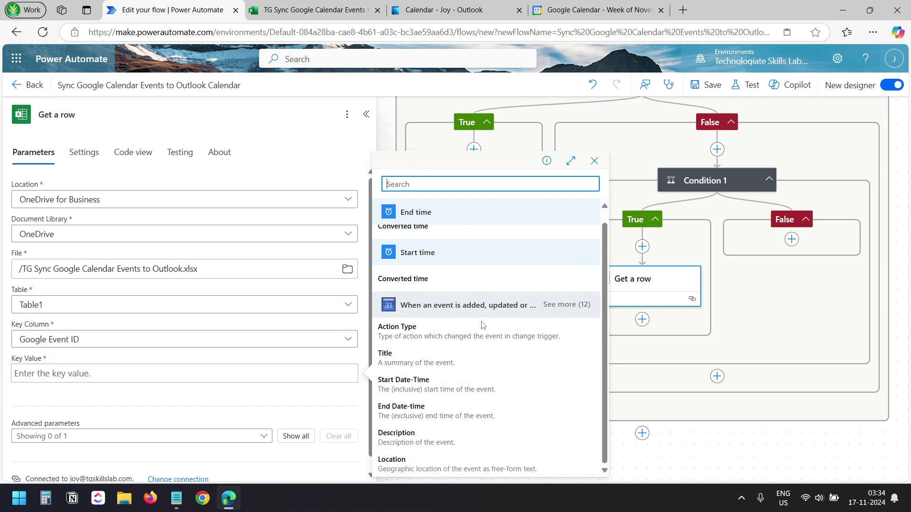
{"action": "left_click", "coordinate": [565, 309]}
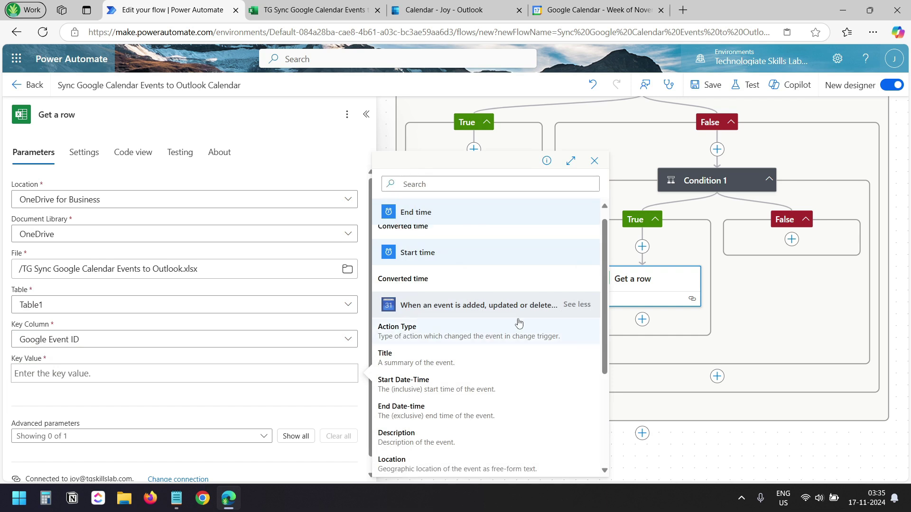
{"action": "scroll", "coordinate": [519, 322], "scroll_direction": "down", "scroll_amount": 3}
{"action": "left_click", "coordinate": [430, 385]}
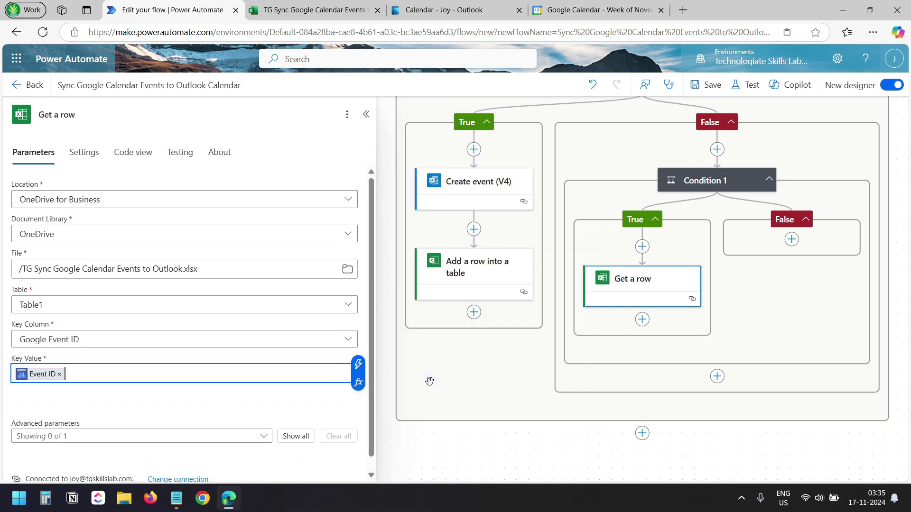
Check the Outlook Event ID stored in the first data row of the Excel table, and return to the flow.
{"action": "left_click", "coordinate": [313, 10]}
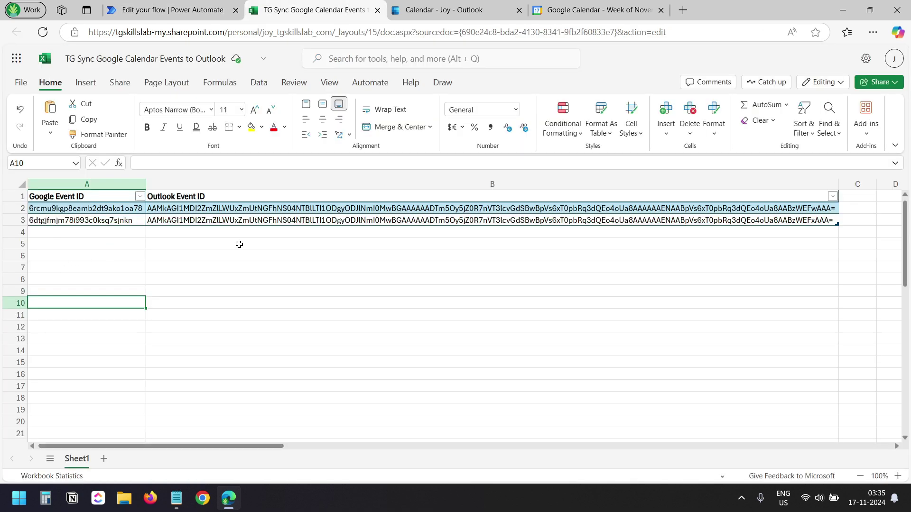
{"action": "left_click", "coordinate": [236, 209]}
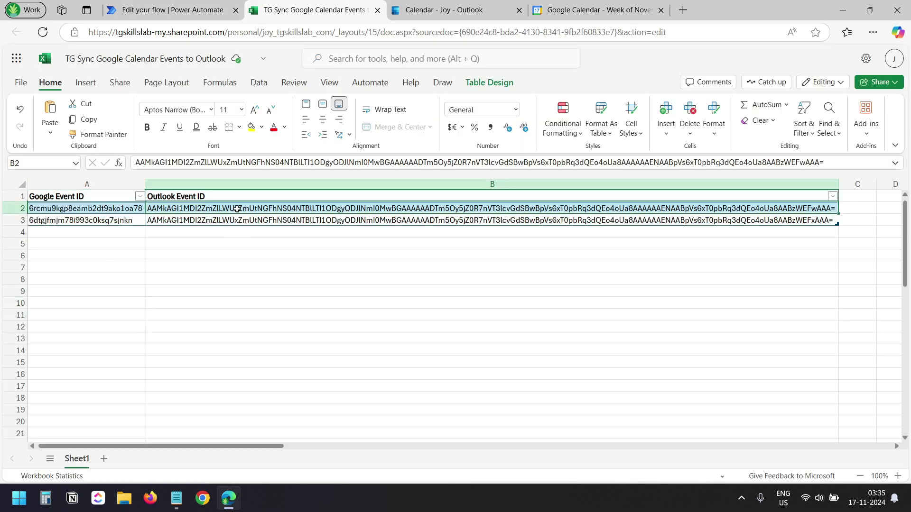
{"action": "key", "text": "ctrl+shift+Tab"}
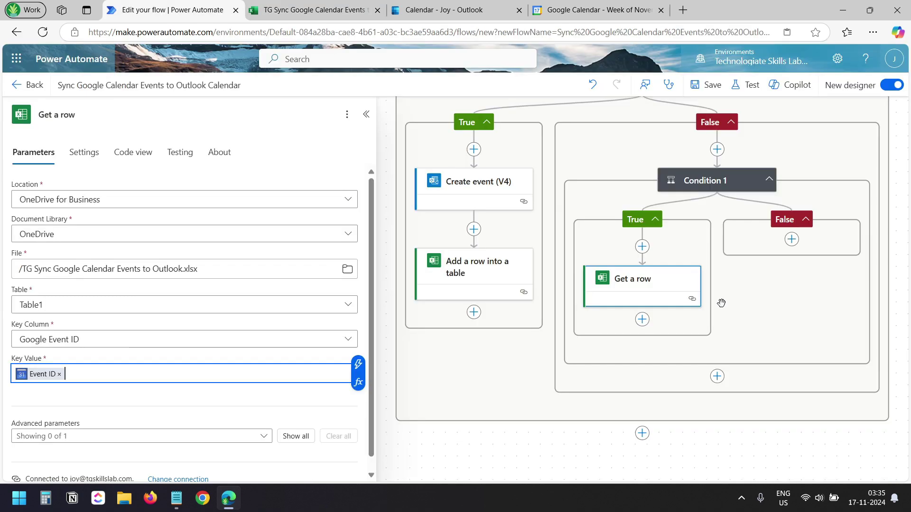
Add the Office 365 Outlook "Update event (V4)" action after Get a row in Condition 1's True branch.
{"action": "left_click", "coordinate": [642, 320]}
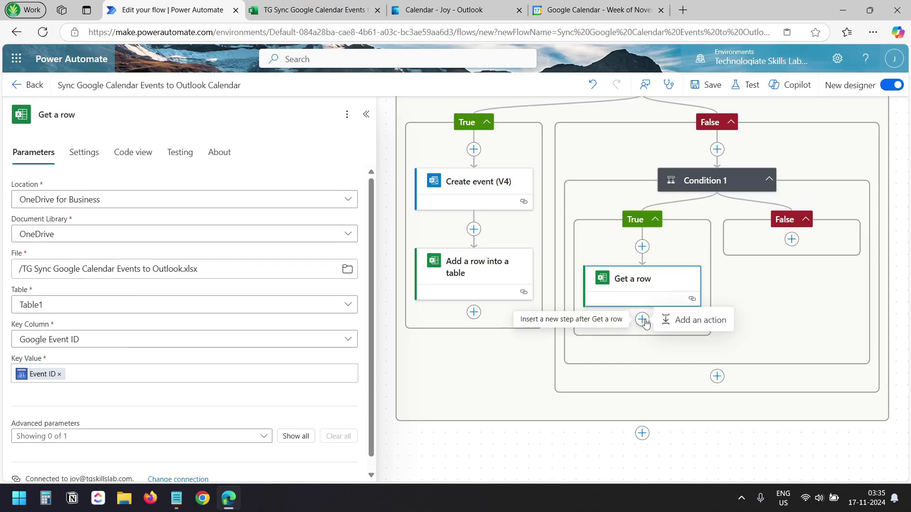
{"action": "left_click", "coordinate": [692, 323]}
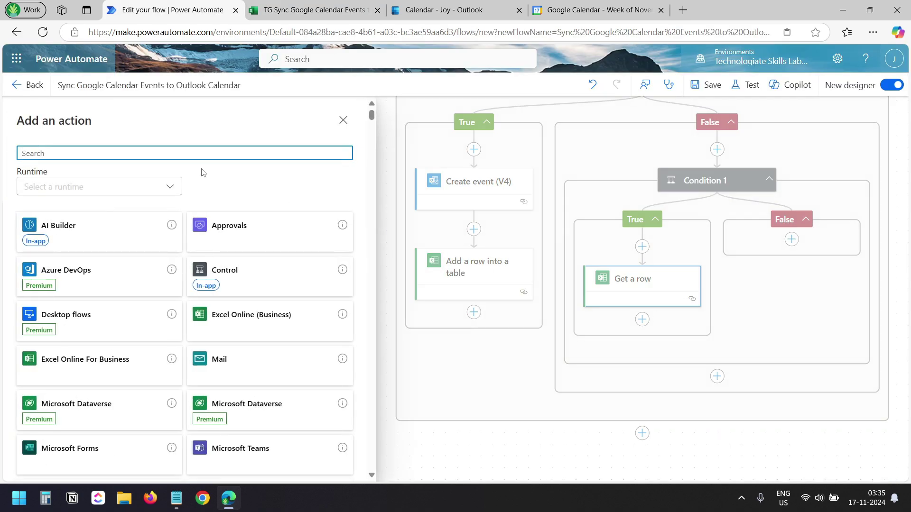
{"action": "type", "text": "event"}
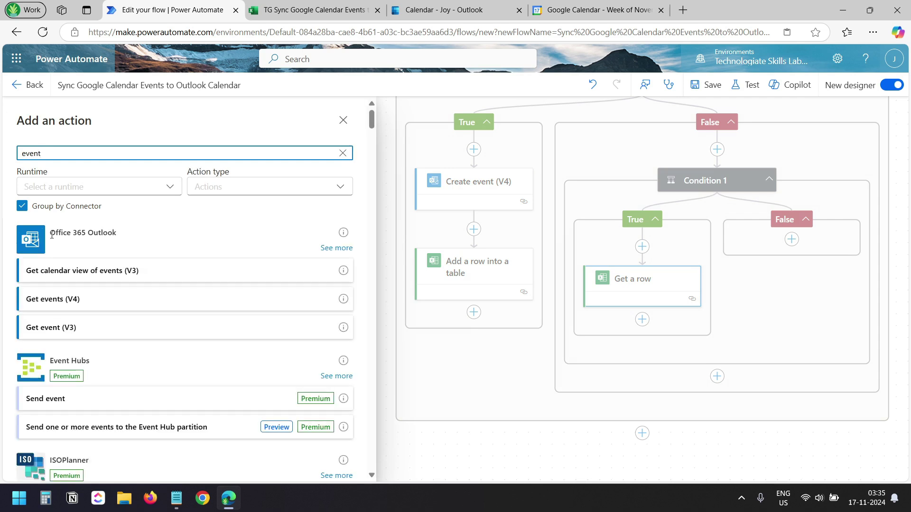
{"action": "left_click", "coordinate": [327, 247]}
{"action": "scroll", "coordinate": [276, 271], "scroll_direction": "down", "scroll_amount": 2}
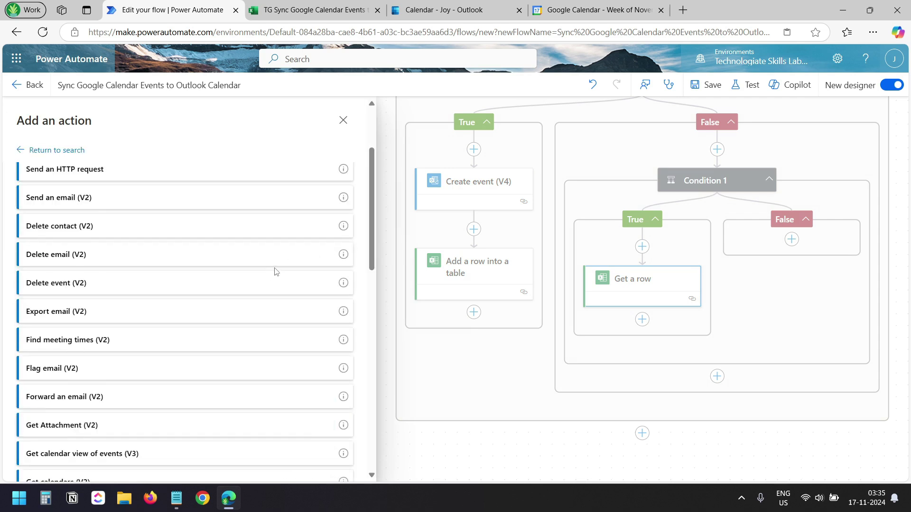
{"action": "scroll", "coordinate": [275, 271], "scroll_direction": "down", "scroll_amount": 10}
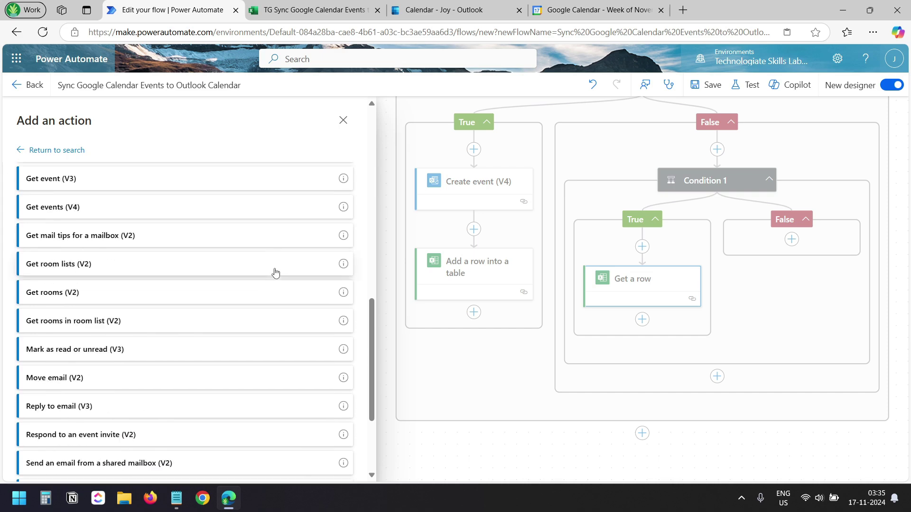
{"action": "scroll", "coordinate": [275, 273], "scroll_direction": "down", "scroll_amount": 3}
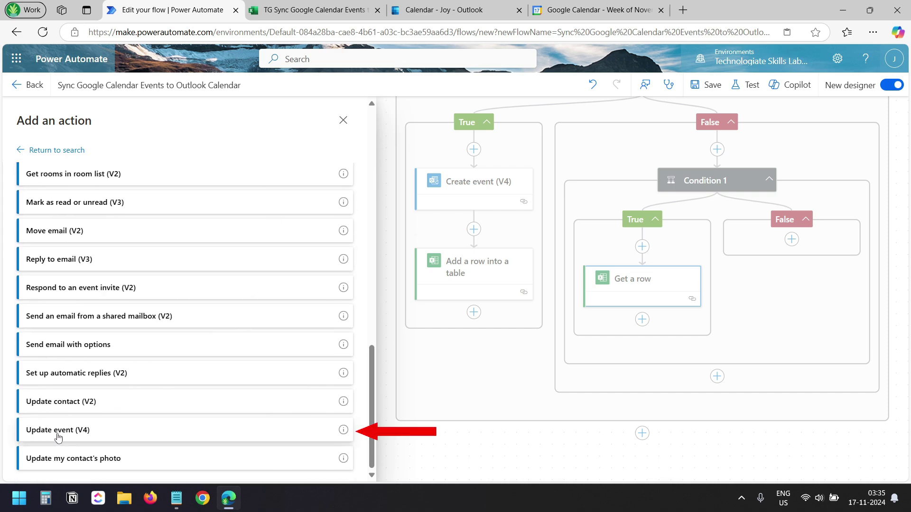
{"action": "left_click", "coordinate": [80, 435]}
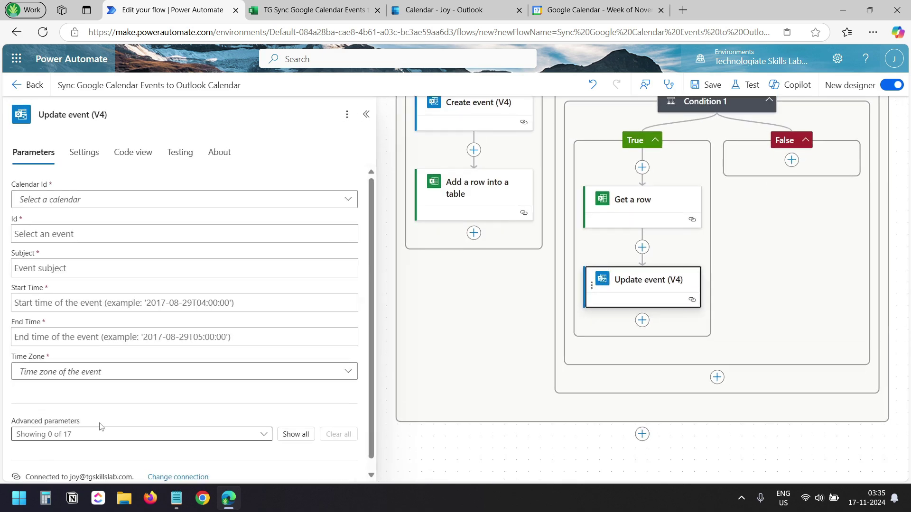
Set Update event (V4)'s Calendar Id to Calendar and its Id to the Outlook Event ID from Get a row.
{"action": "left_click", "coordinate": [326, 200]}
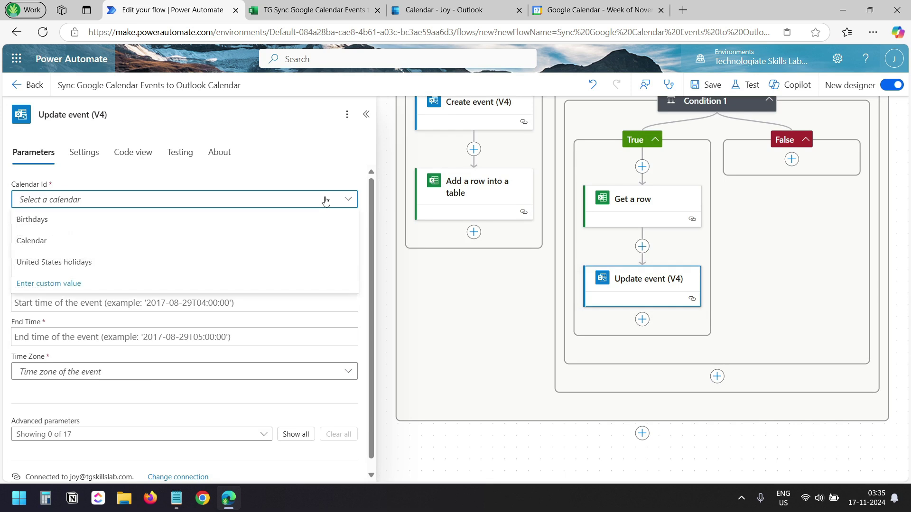
{"action": "left_click", "coordinate": [164, 248]}
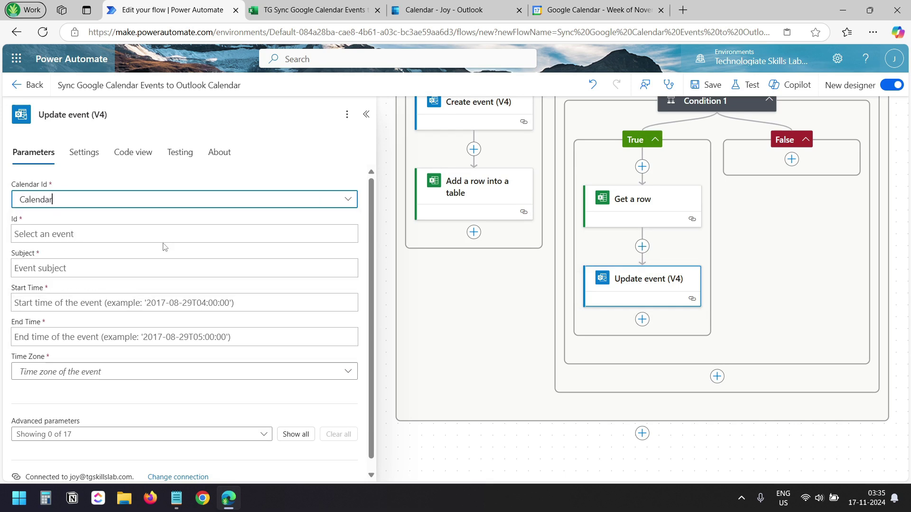
{"action": "left_click", "coordinate": [189, 232]}
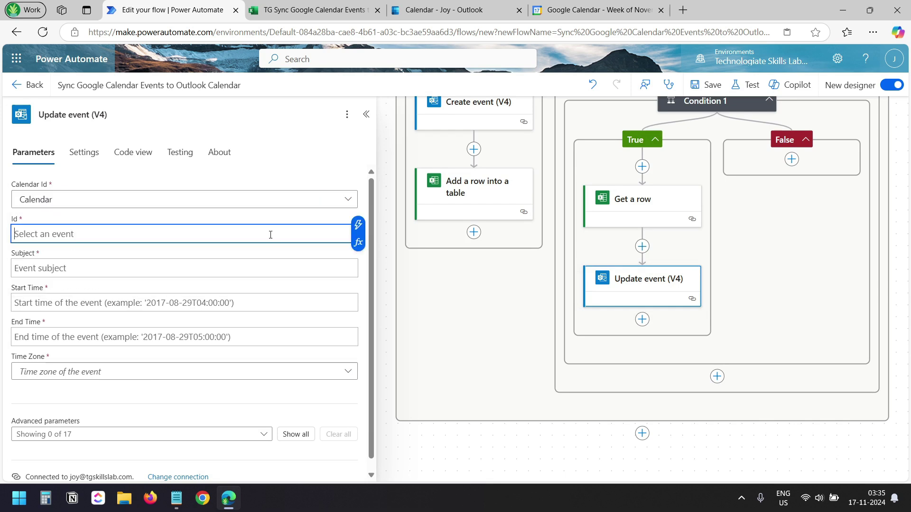
{"action": "left_click", "coordinate": [360, 228]}
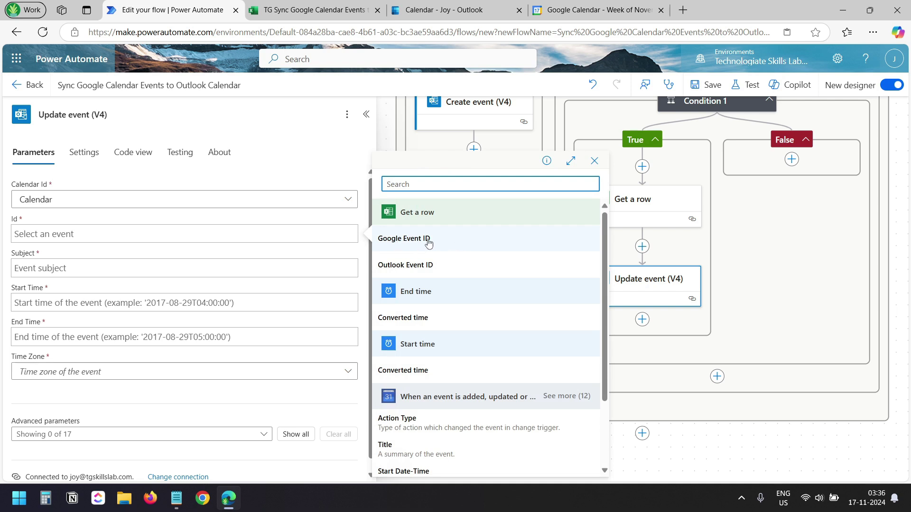
{"action": "left_click", "coordinate": [426, 265]}
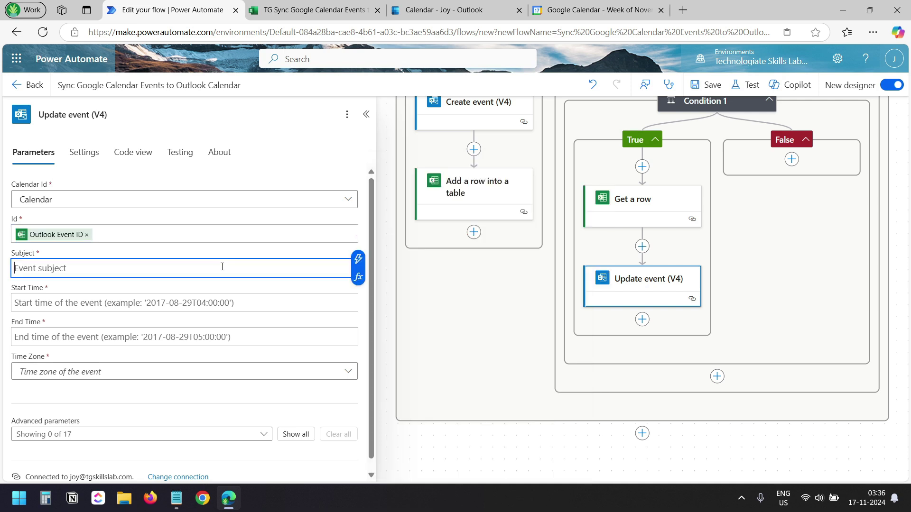
Set Update event (V4)'s Subject to the Title from the Google Calendar trigger.
{"action": "left_click", "coordinate": [358, 259]}
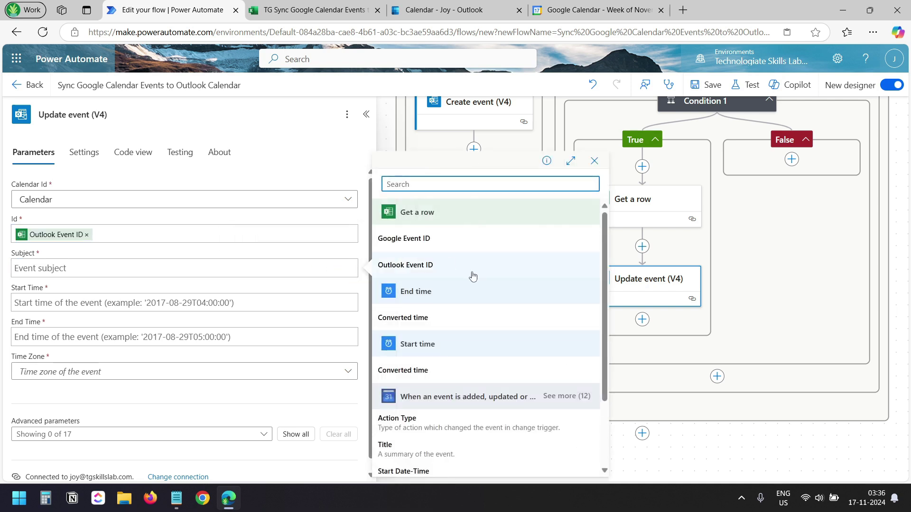
{"action": "scroll", "coordinate": [473, 276], "scroll_direction": "down", "scroll_amount": 2}
{"action": "left_click", "coordinate": [411, 355]}
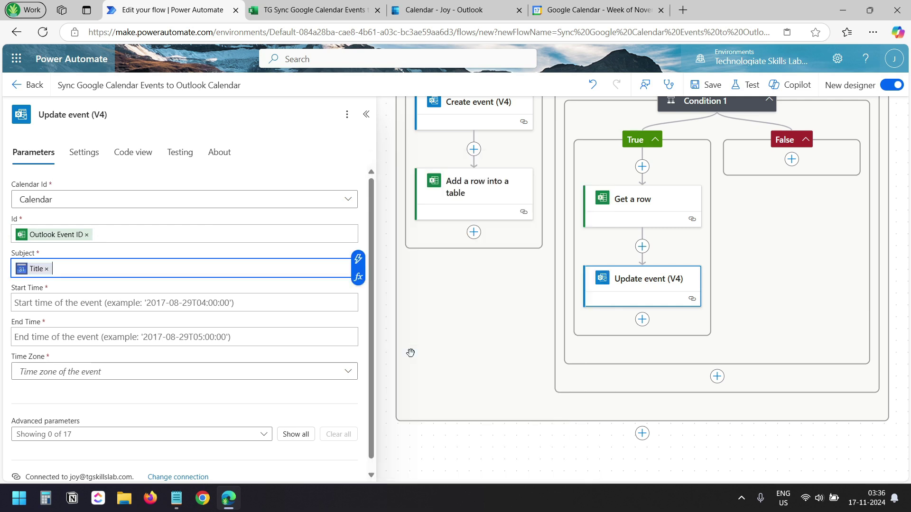
Set Update event (V4)'s Start Time and End Time to the Converted time outputs of the Start time and End time actions, respectively.
{"action": "left_click", "coordinate": [228, 307]}
{"action": "left_click", "coordinate": [358, 294]}
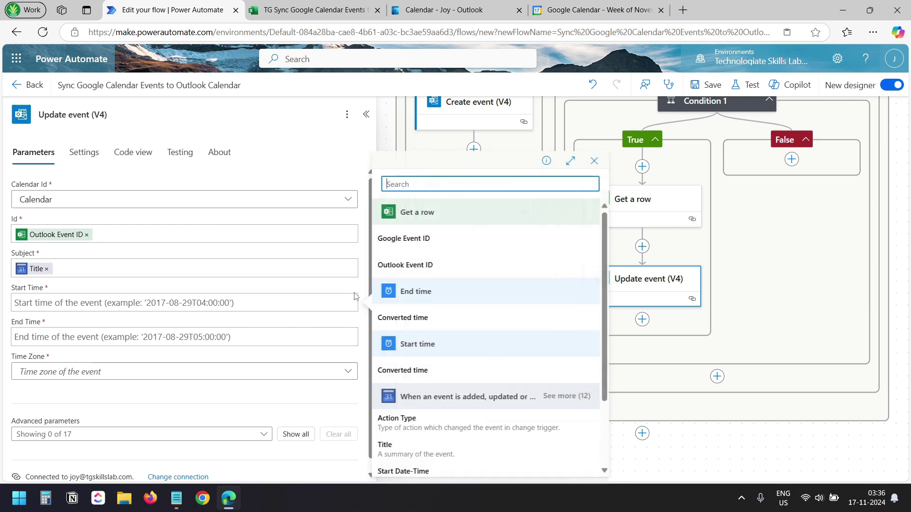
{"action": "left_click", "coordinate": [417, 372]}
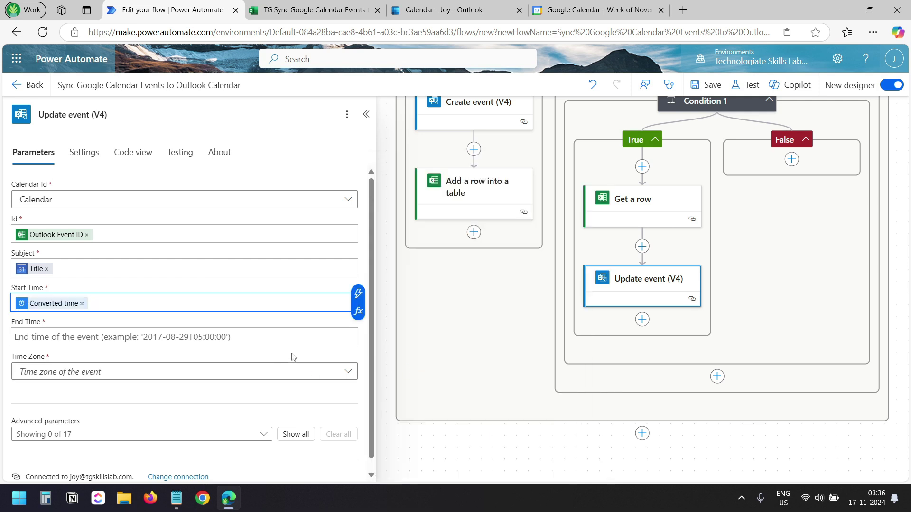
{"action": "left_click", "coordinate": [296, 337]}
{"action": "left_click", "coordinate": [358, 327]}
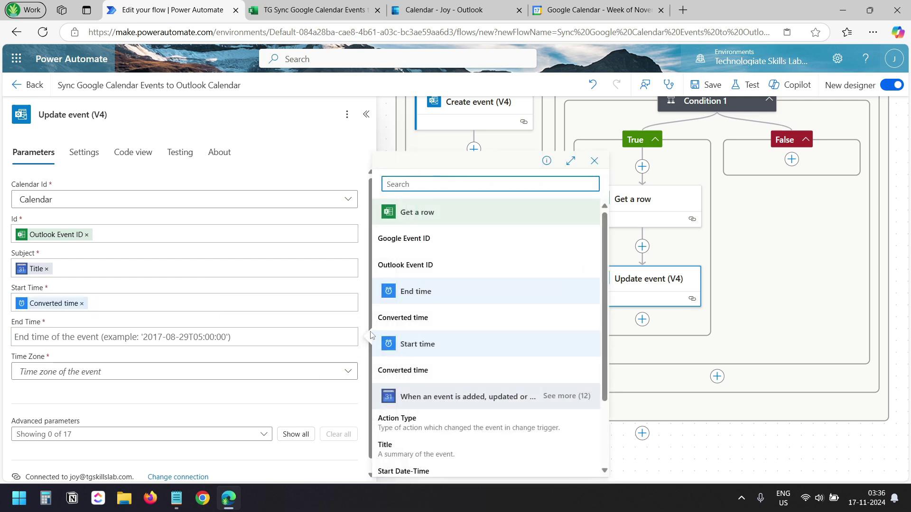
{"action": "left_click", "coordinate": [421, 318]}
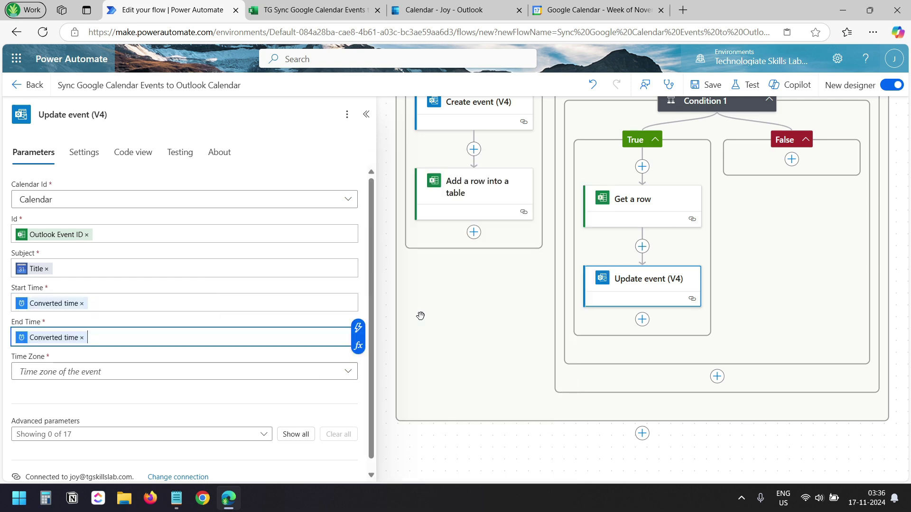
Set Update event (V4)'s Time Zone to (UTC+05:30) Chennai, Kolkata, Mumbai, New Delhi.
{"action": "left_click", "coordinate": [242, 377]}
{"action": "type", "text": "delhi"}
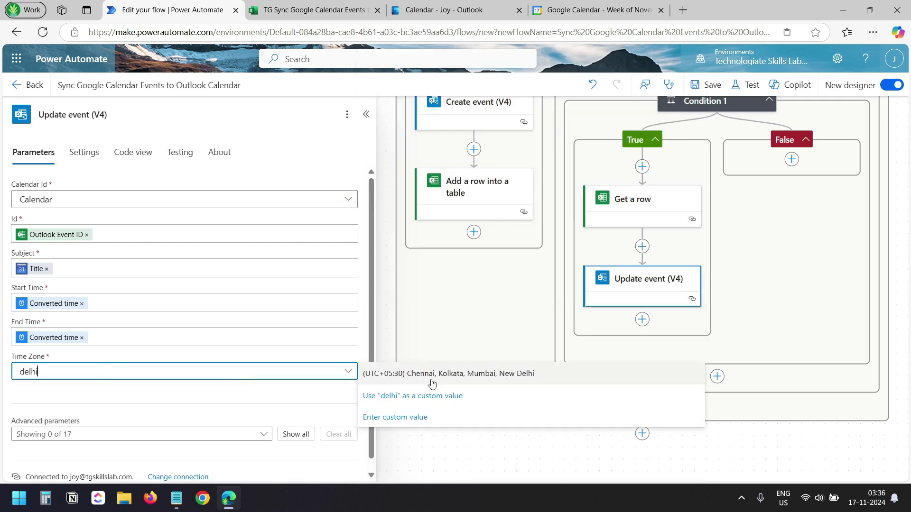
{"action": "left_click", "coordinate": [442, 378]}
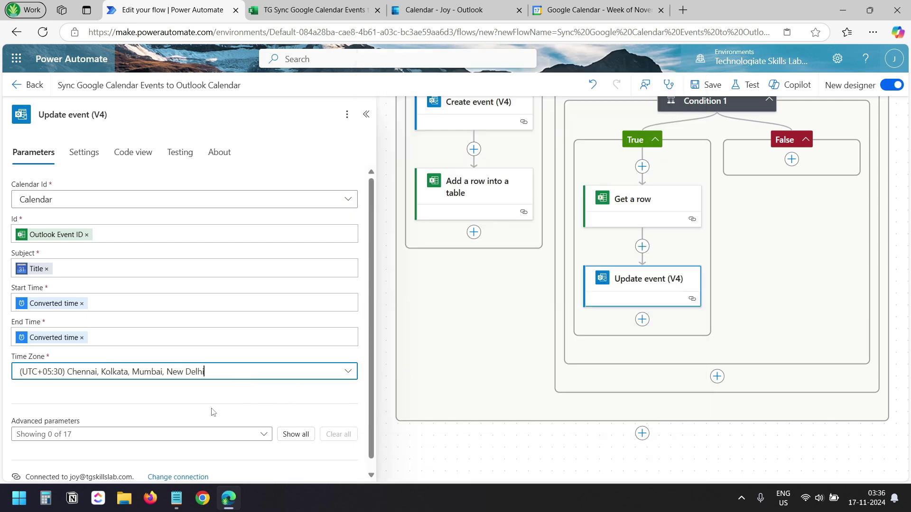
Show the Body and Location advanced parameters of Update event (V4).
{"action": "scroll", "coordinate": [138, 426], "scroll_direction": "down", "scroll_amount": 1}
{"action": "left_click", "coordinate": [138, 426]}
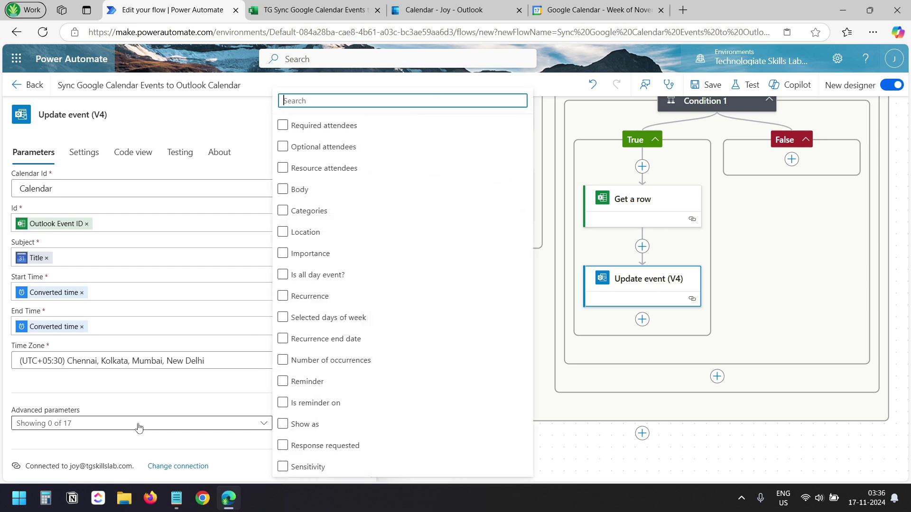
{"action": "left_click", "coordinate": [286, 193]}
{"action": "left_click", "coordinate": [284, 232]}
{"action": "left_click", "coordinate": [214, 397]}
Copy the Meet link expression from the notes and add triggerOutputs()?['body/hangoutLink'] to Update event (V4)'s Body as an expression.
{"action": "left_click", "coordinate": [133, 367]}
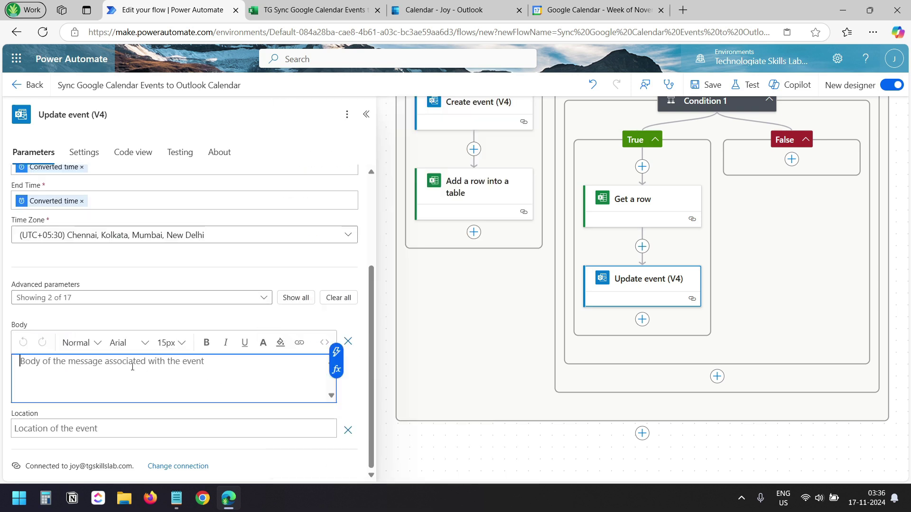
{"action": "left_click", "coordinate": [176, 498]}
{"action": "left_click", "coordinate": [528, 125]}
{"action": "left_click_drag", "start_coordinate": [528, 125], "coordinate": [318, 124]}
{"action": "left_click", "coordinate": [97, 370]}
{"action": "left_click", "coordinate": [337, 374]}
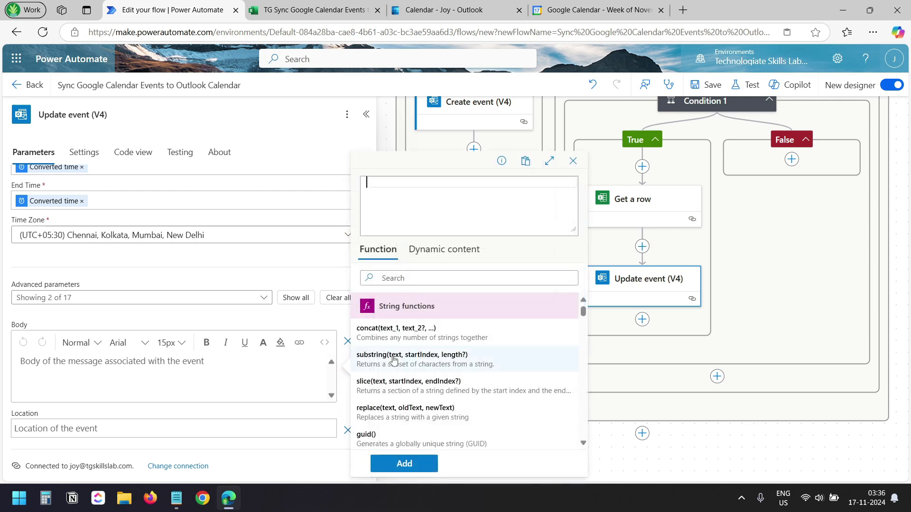
{"action": "type", "text": "triggerOutputs()?['body/hangoutLink']"}
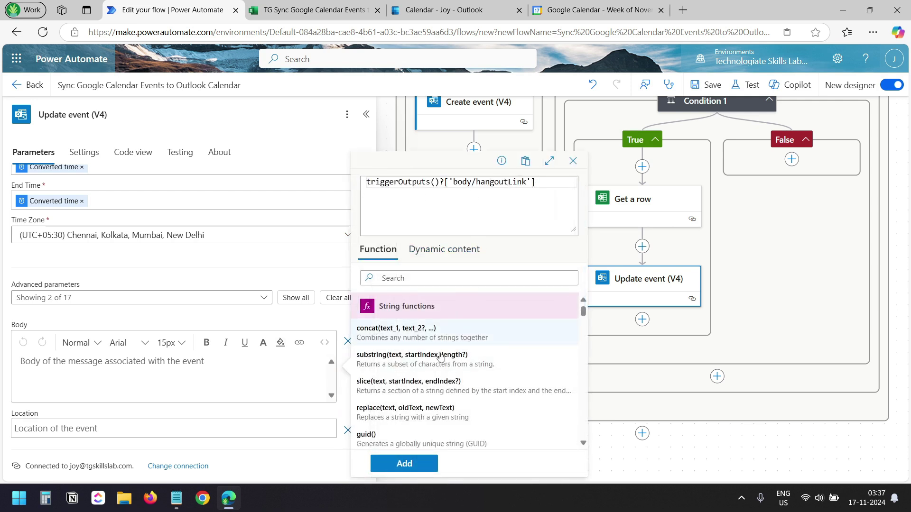
{"action": "left_click", "coordinate": [410, 465]}
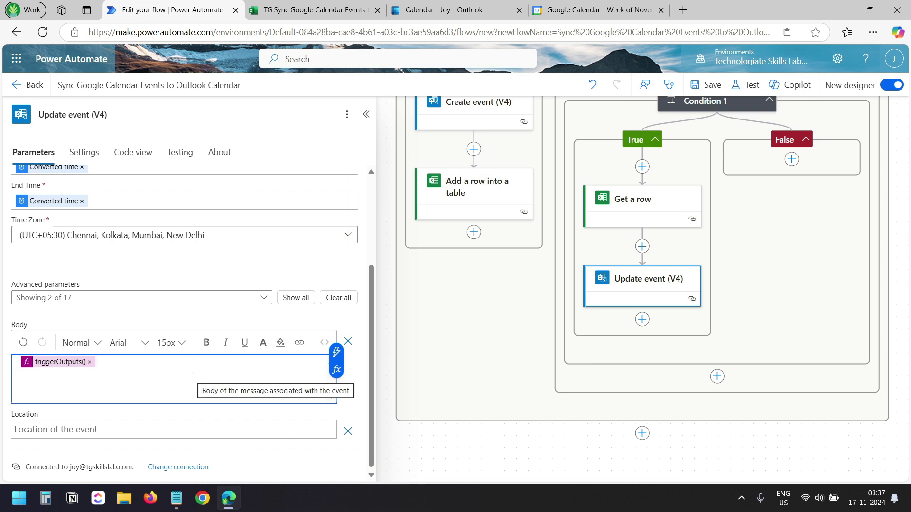
Add the trigger's Description to the Body below the Meet link expression, separated by a blank line.
{"action": "key", "text": "Return"}
{"action": "key", "text": "Return"}
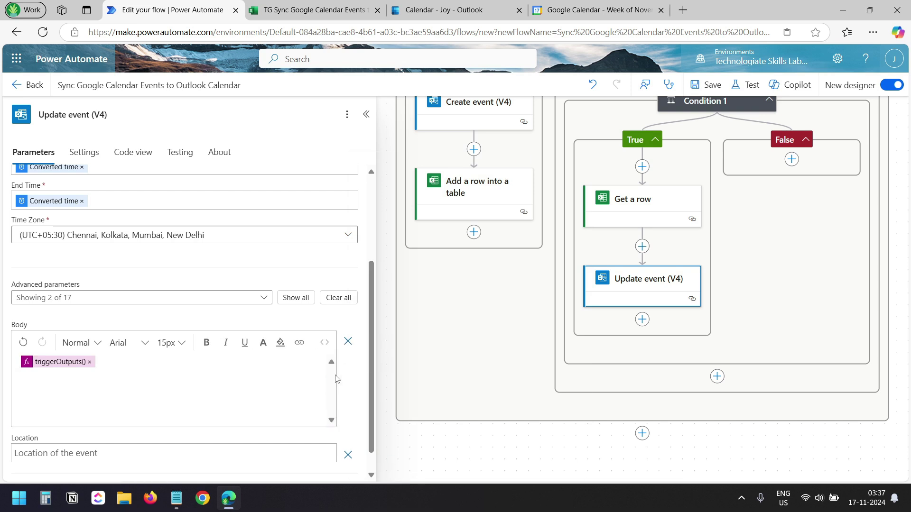
{"action": "left_click", "coordinate": [336, 377]}
{"action": "scroll", "coordinate": [473, 302], "scroll_direction": "down", "scroll_amount": 3}
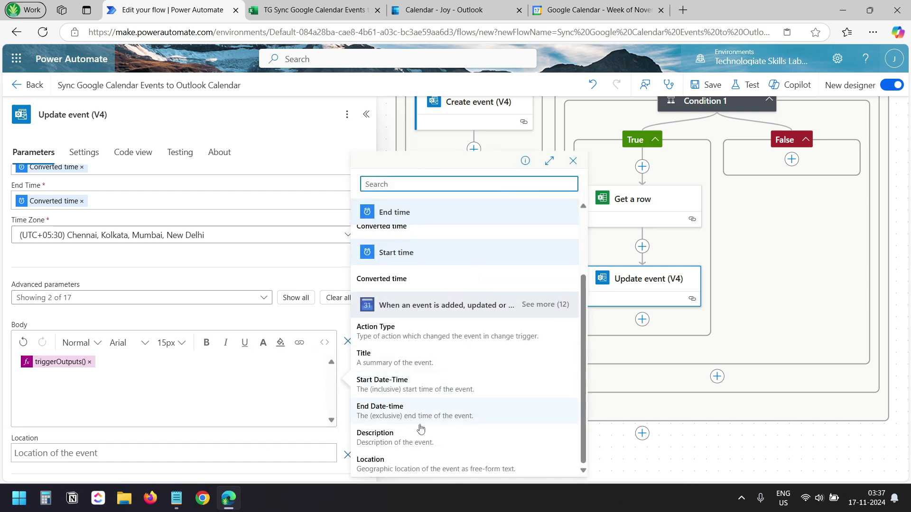
{"action": "left_click", "coordinate": [390, 441]}
Set Update event (V4)'s Location to the Location from the Google Calendar trigger.
{"action": "scroll", "coordinate": [341, 434], "scroll_direction": "down", "scroll_amount": 1}
{"action": "left_click", "coordinate": [231, 429]}
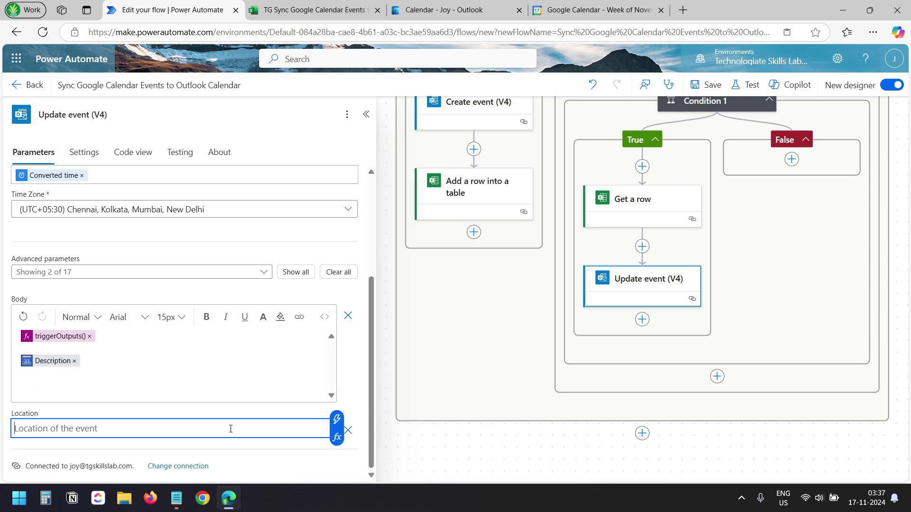
{"action": "left_click", "coordinate": [336, 419]}
{"action": "scroll", "coordinate": [404, 427], "scroll_direction": "down", "scroll_amount": 2}
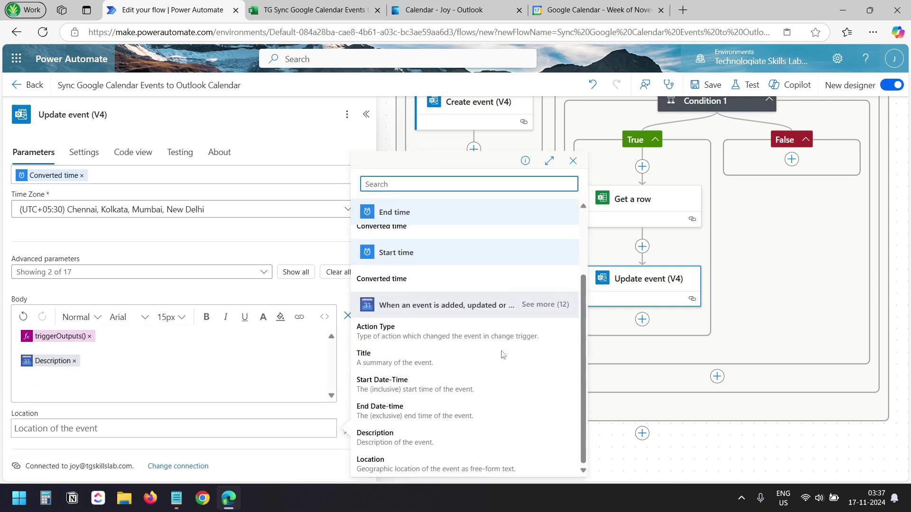
{"action": "left_click", "coordinate": [374, 464]}
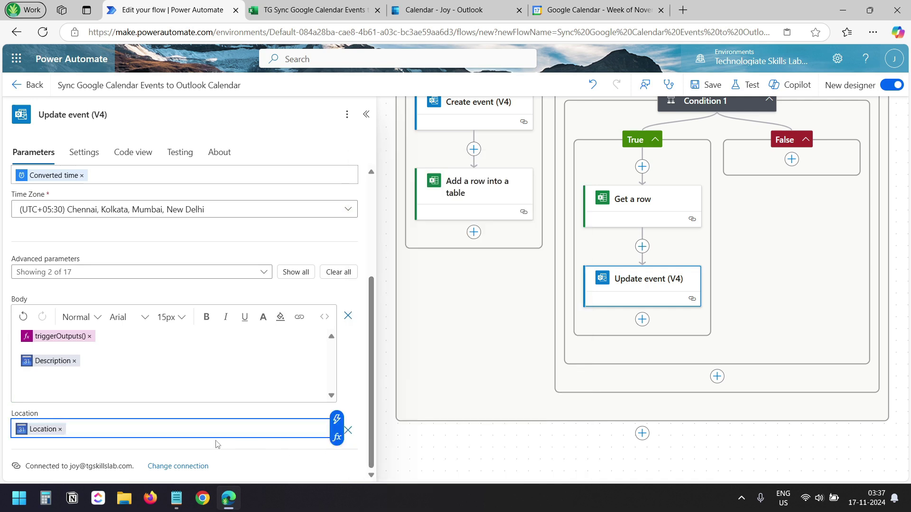
Add a Condition control inside Condition 1's False branch.
{"action": "left_click_drag", "start_coordinate": [520, 304], "coordinate": [494, 384]}
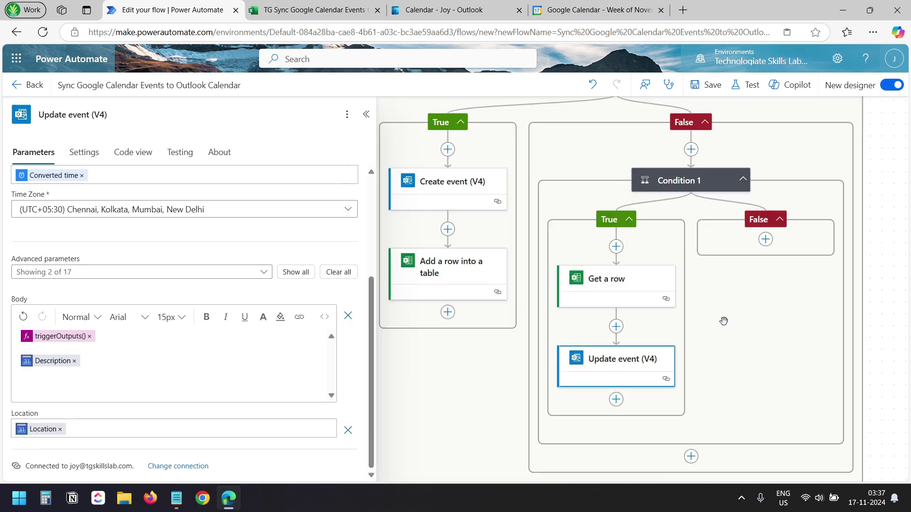
{"action": "left_click", "coordinate": [765, 239]}
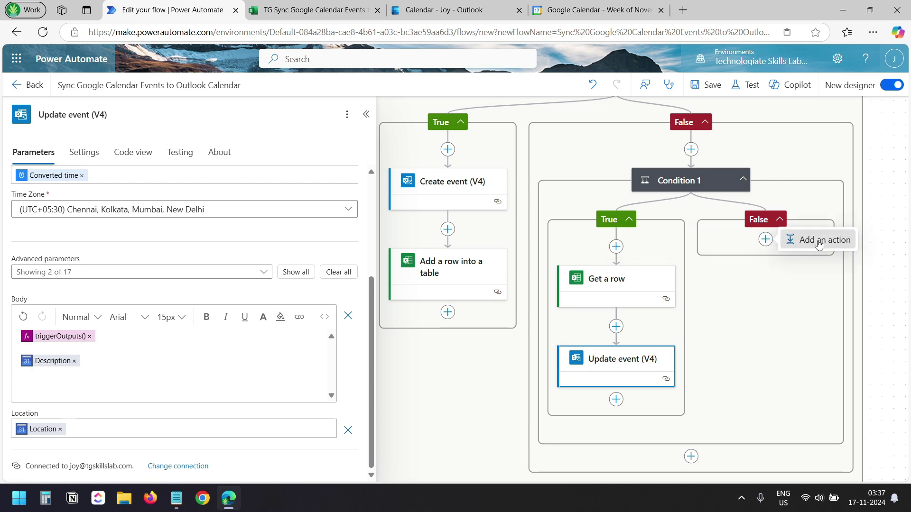
{"action": "left_click", "coordinate": [818, 242]}
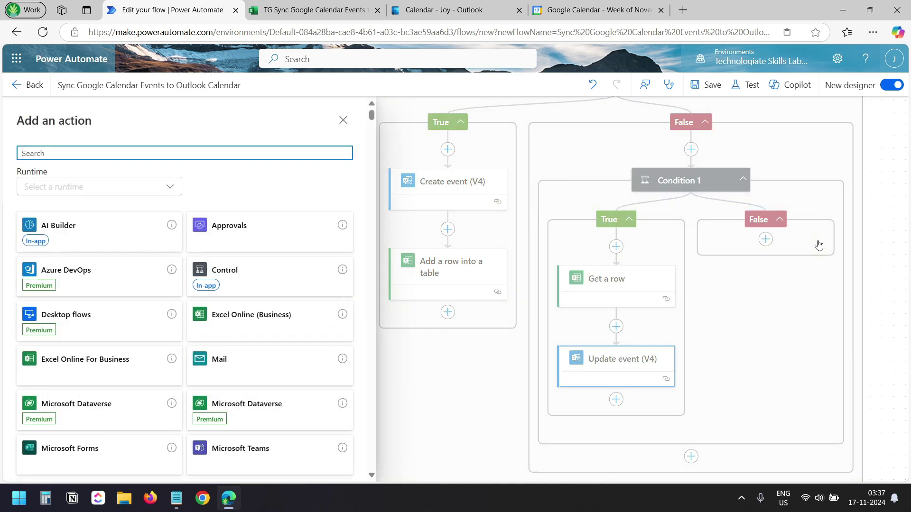
{"action": "left_click", "coordinate": [258, 275]}
{"action": "left_click", "coordinate": [170, 235]}
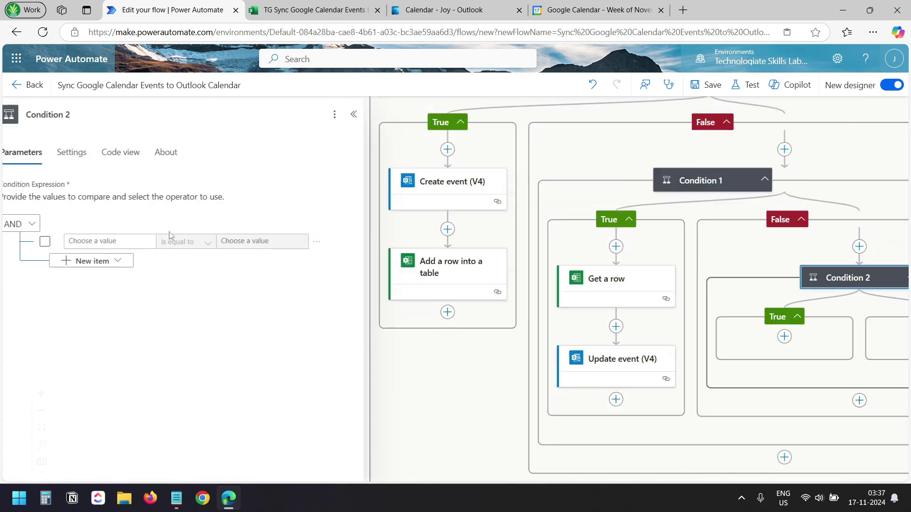
Set Condition 2 to check that the trigger's Action Type is equal to deleted.
{"action": "left_click", "coordinate": [87, 237]}
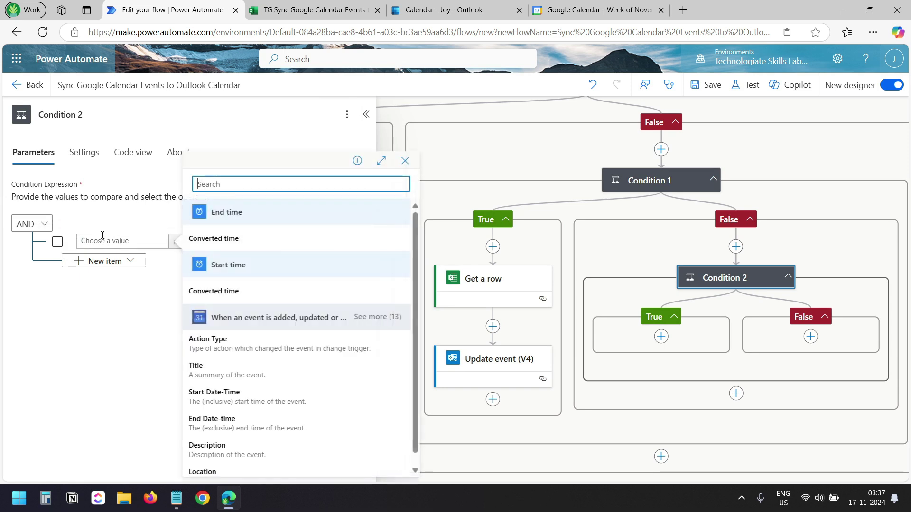
{"action": "left_click", "coordinate": [219, 339]}
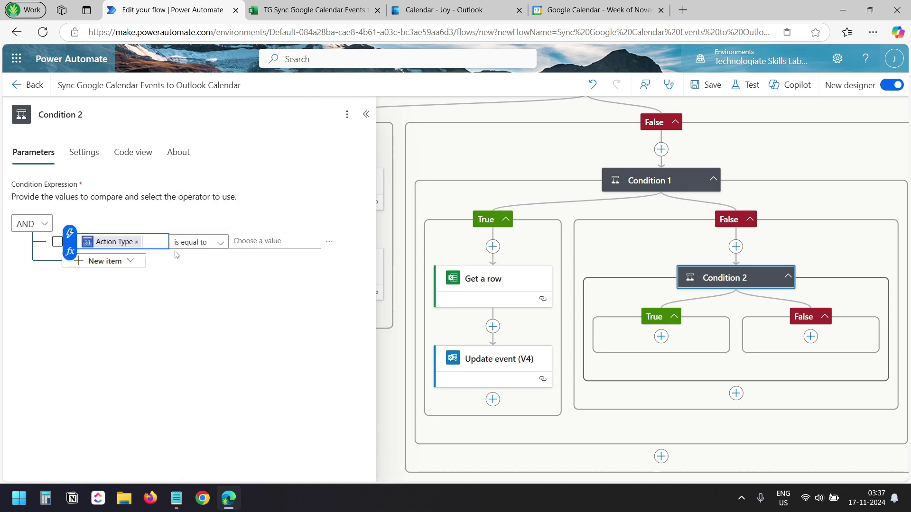
{"action": "left_click", "coordinate": [272, 243]}
{"action": "type", "text": "deleted"}
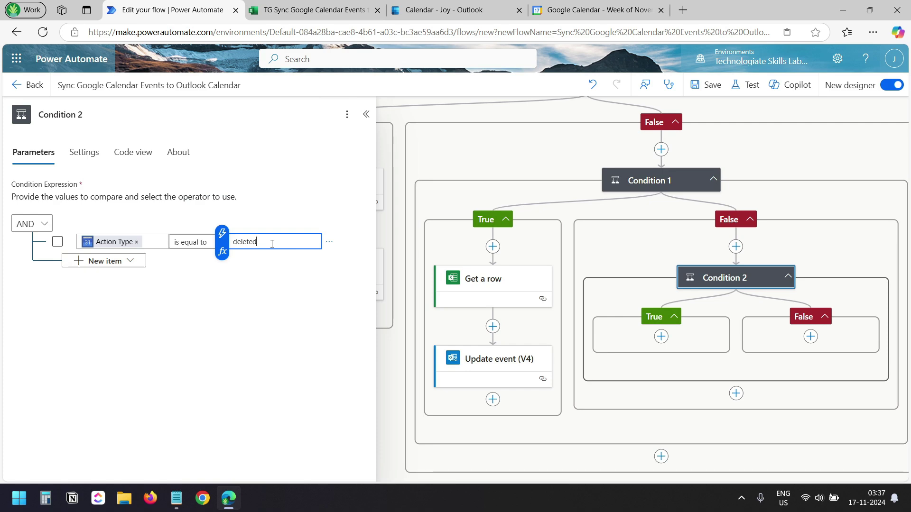
Add the Excel Online (Business) "Get a row" action to Condition 2's True branch.
{"action": "left_click", "coordinate": [657, 286]}
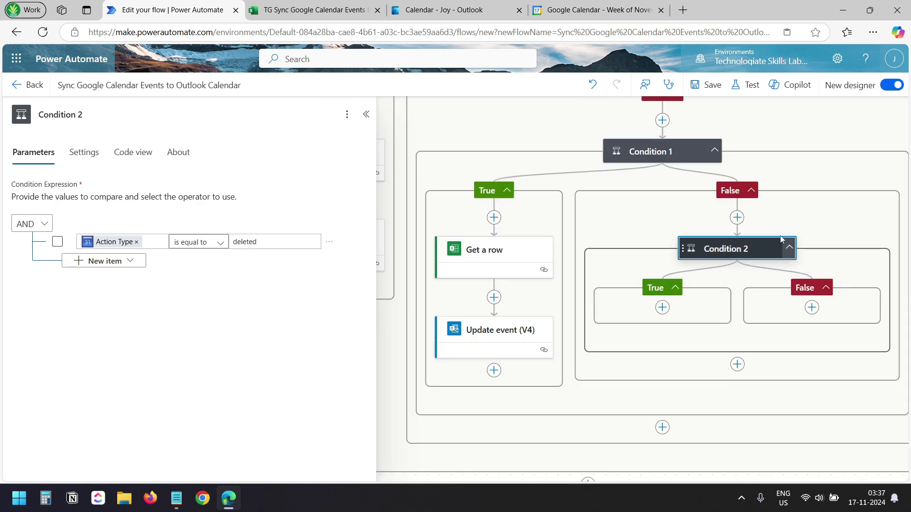
{"action": "left_click", "coordinate": [662, 307]}
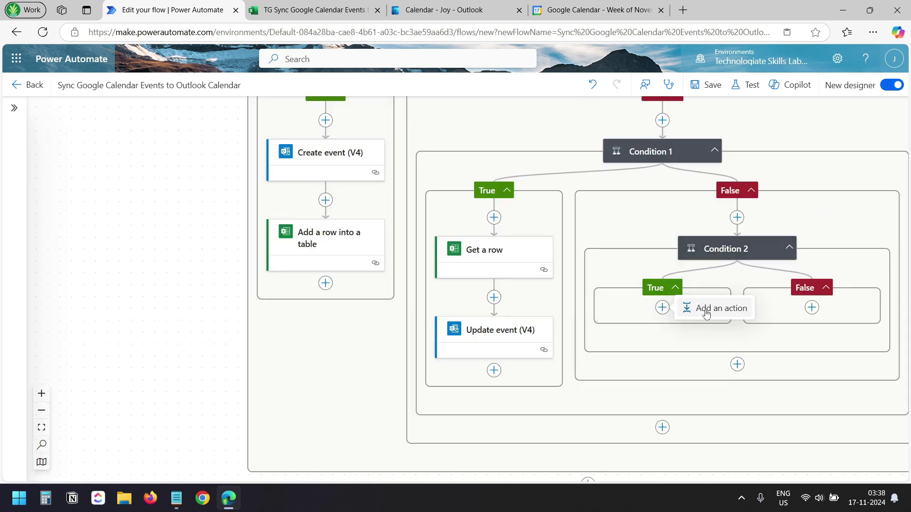
{"action": "left_click", "coordinate": [693, 309]}
{"action": "type", "text": "get row"}
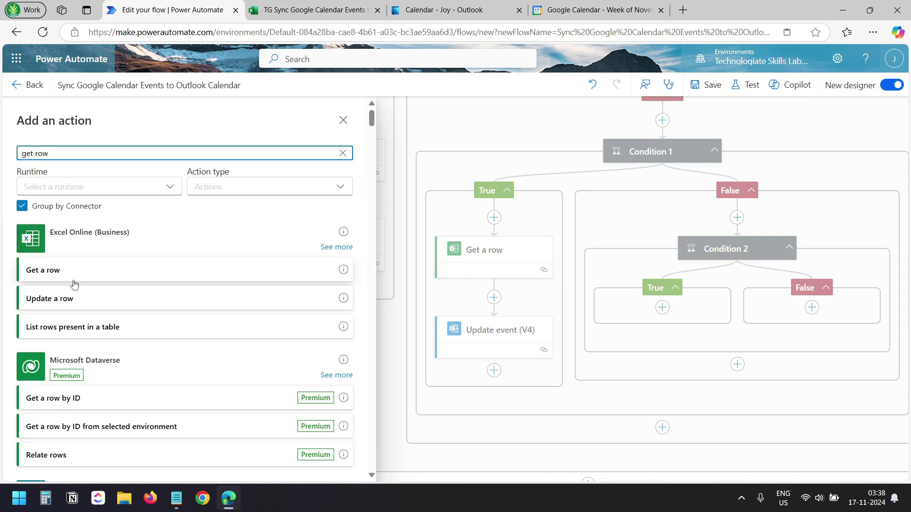
{"action": "left_click", "coordinate": [72, 278]}
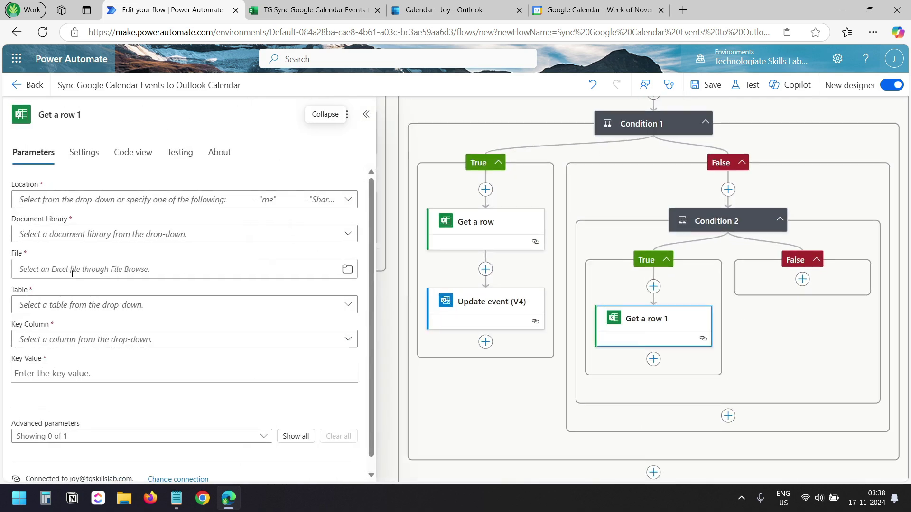
Point Get a row 1 to Table1 in TG Sync Google Calendar Events to Outlook.xlsx, using the OneDrive for Business location and OneDrive library.
{"action": "left_click", "coordinate": [355, 200]}
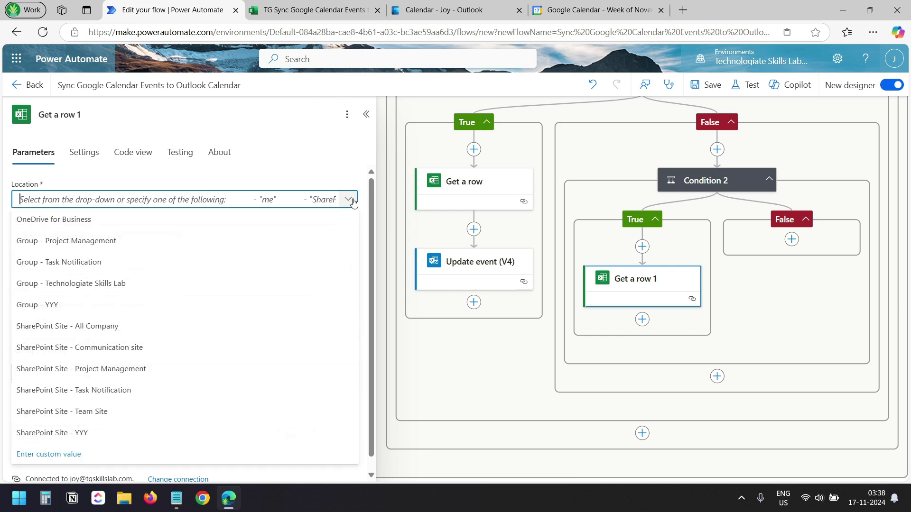
{"action": "left_click", "coordinate": [240, 219]}
{"action": "left_click", "coordinate": [246, 234]}
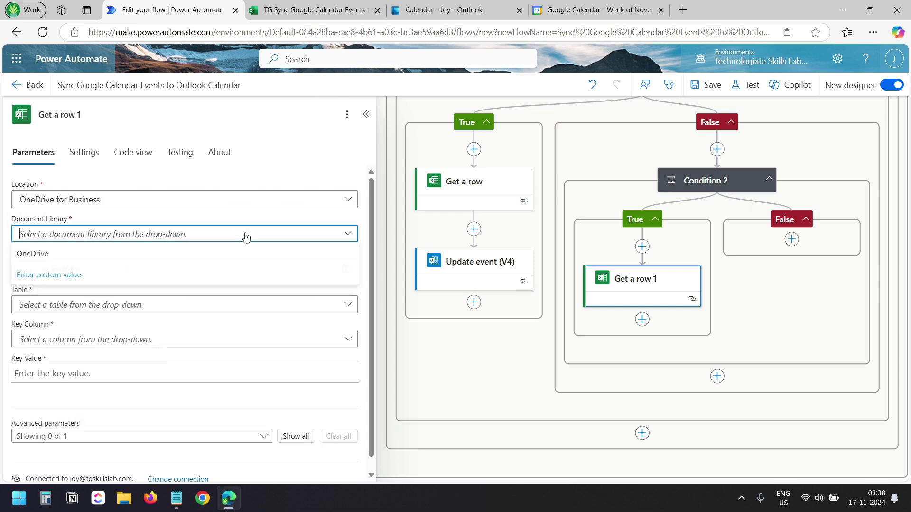
{"action": "left_click", "coordinate": [205, 255]}
{"action": "left_click", "coordinate": [347, 269]}
{"action": "scroll", "coordinate": [277, 238], "scroll_direction": "down", "scroll_amount": 3}
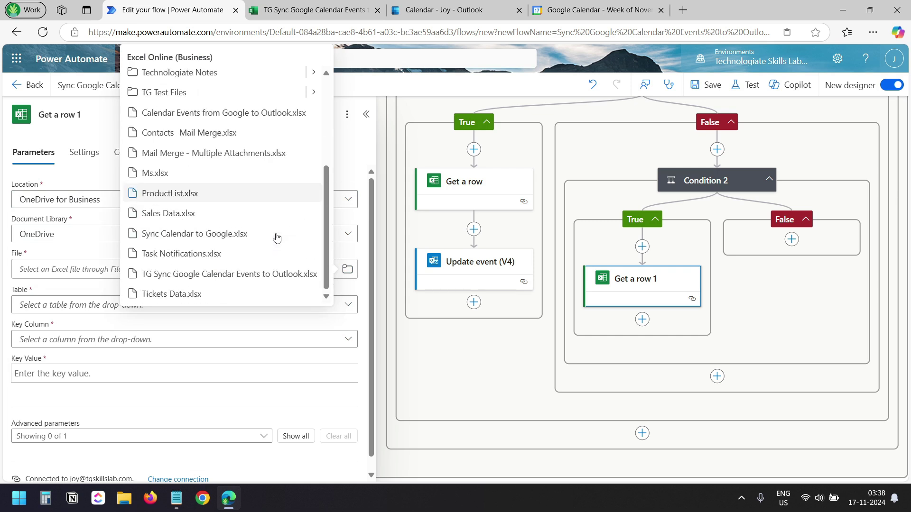
{"action": "left_click", "coordinate": [264, 275]}
{"action": "left_click", "coordinate": [344, 305]}
{"action": "left_click", "coordinate": [155, 325]}
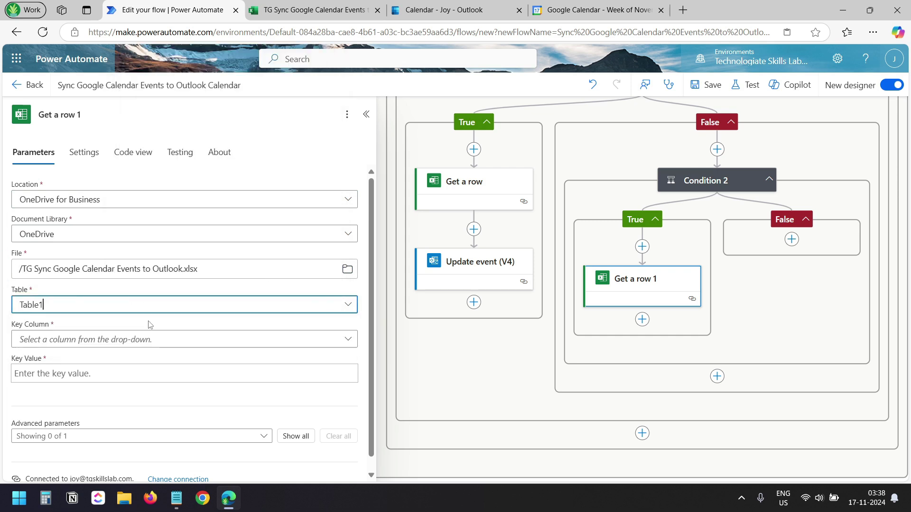
Set Get a row 1's key column to Google Event ID and its key value to the calendar trigger's Event ID.
{"action": "left_click", "coordinate": [211, 342]}
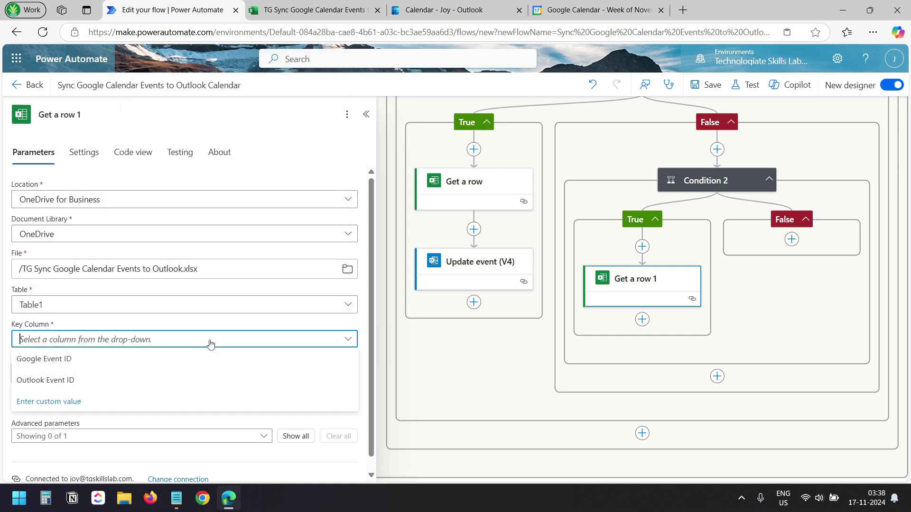
{"action": "left_click", "coordinate": [164, 359]}
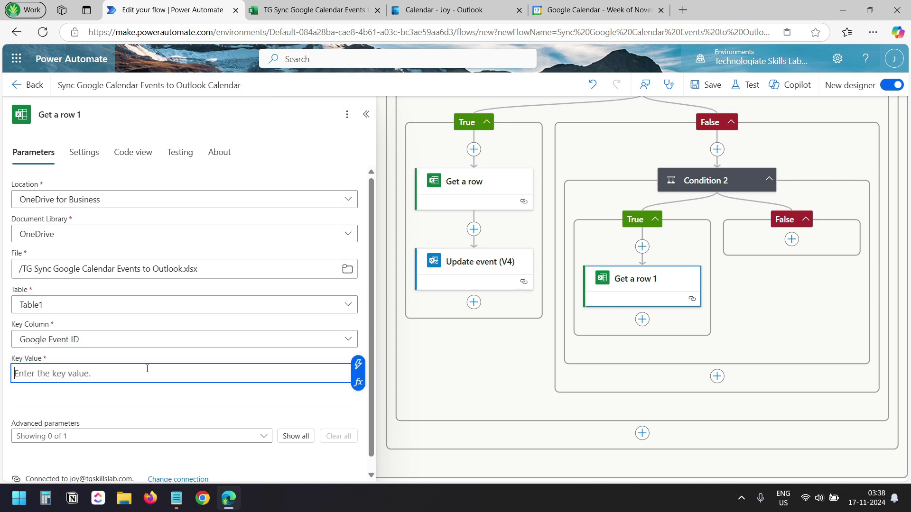
{"action": "left_click", "coordinate": [359, 364]}
{"action": "left_click", "coordinate": [565, 309]}
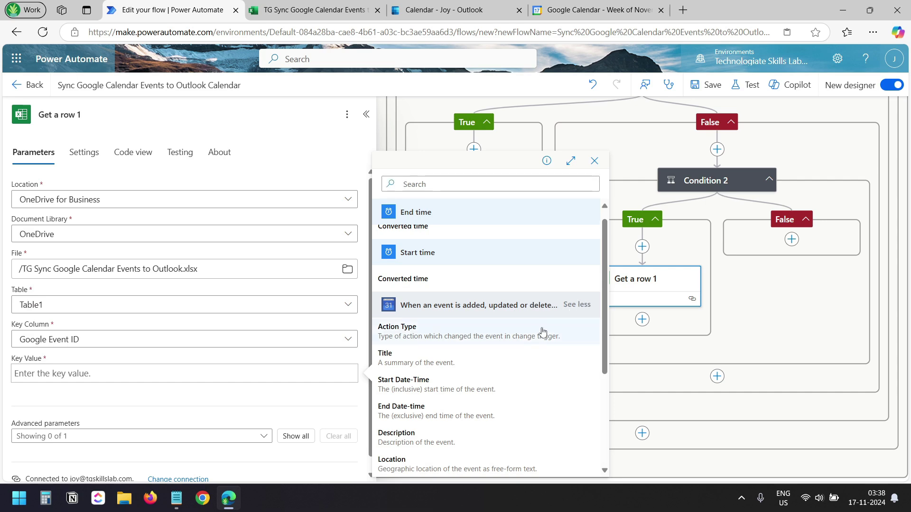
{"action": "scroll", "coordinate": [543, 332], "scroll_direction": "down", "scroll_amount": 3}
{"action": "left_click", "coordinate": [453, 388]}
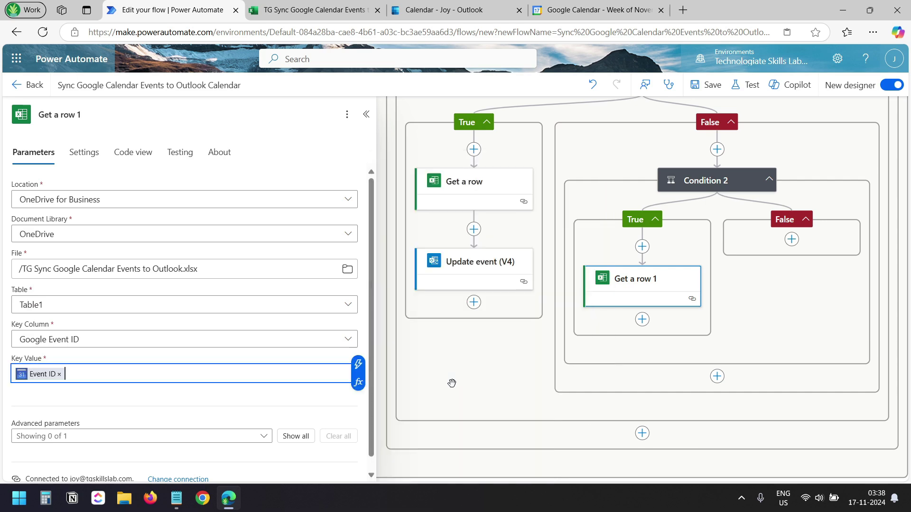
Add the Office 365 Outlook "Delete event (V2)" action after Get a row 1 in Condition 2's True branch.
{"action": "left_click", "coordinate": [654, 301]}
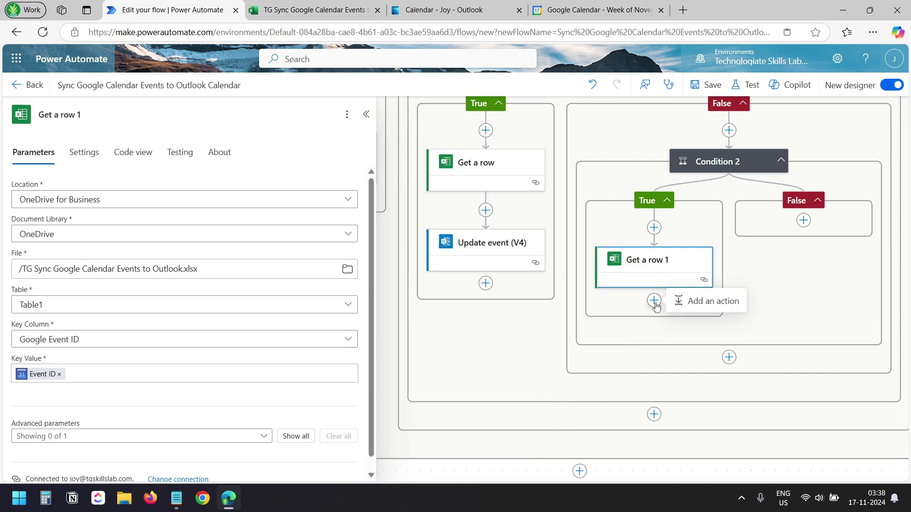
{"action": "left_click", "coordinate": [695, 305]}
{"action": "type", "text": "del"}
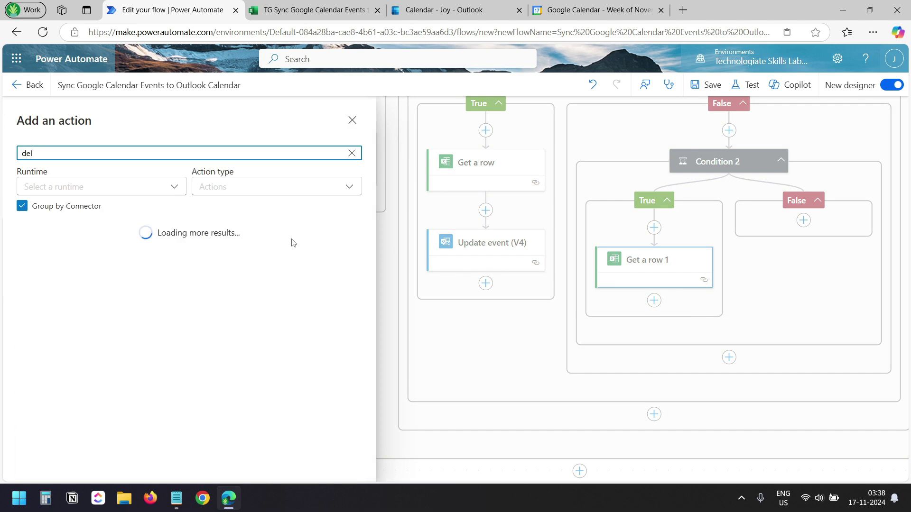
{"action": "type", "text": "ete event"}
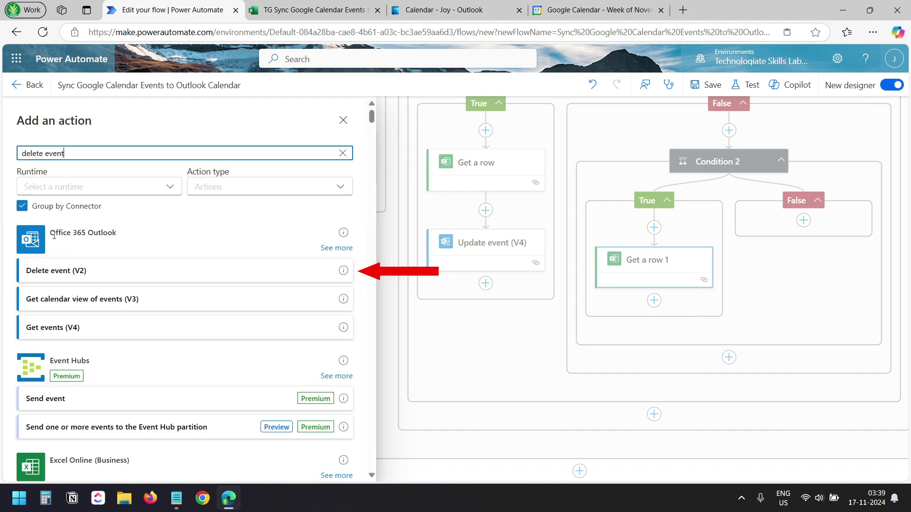
{"action": "left_click", "coordinate": [92, 270]}
Configure Delete event (V2) with the calendar "Calendar" and the Outlook Event ID from Get a row 1 as Id.
{"action": "left_click", "coordinate": [95, 199]}
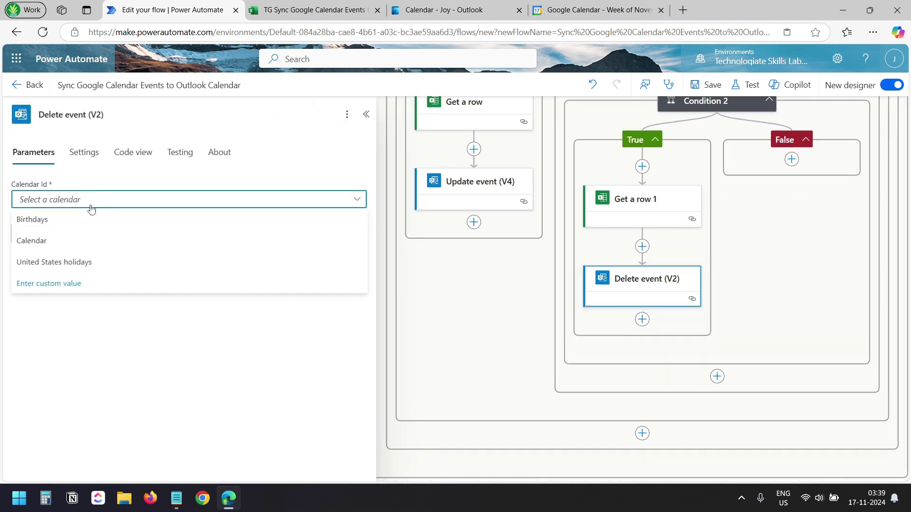
{"action": "left_click", "coordinate": [68, 243]}
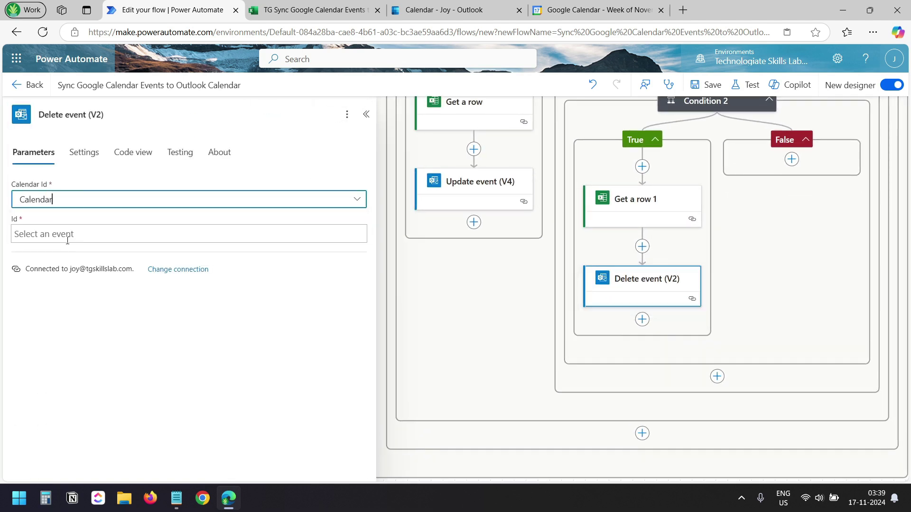
{"action": "left_click", "coordinate": [162, 234]}
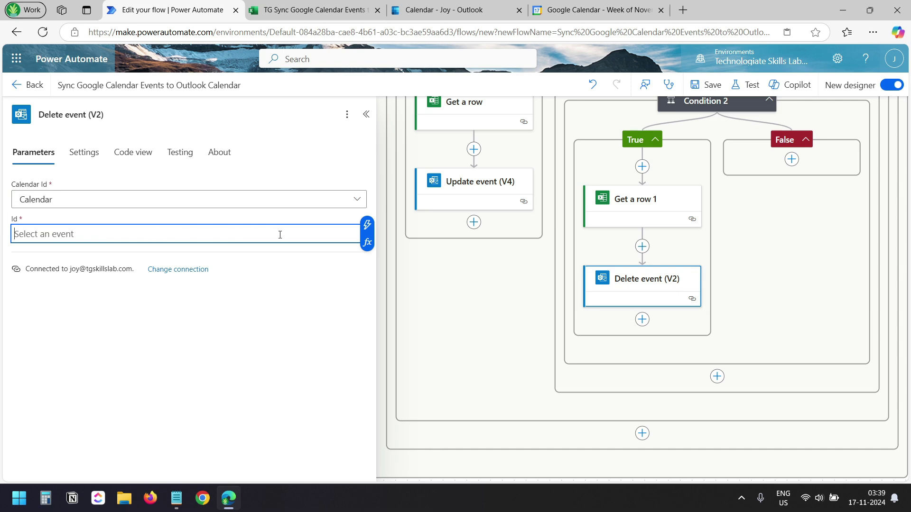
{"action": "left_click", "coordinate": [367, 226]}
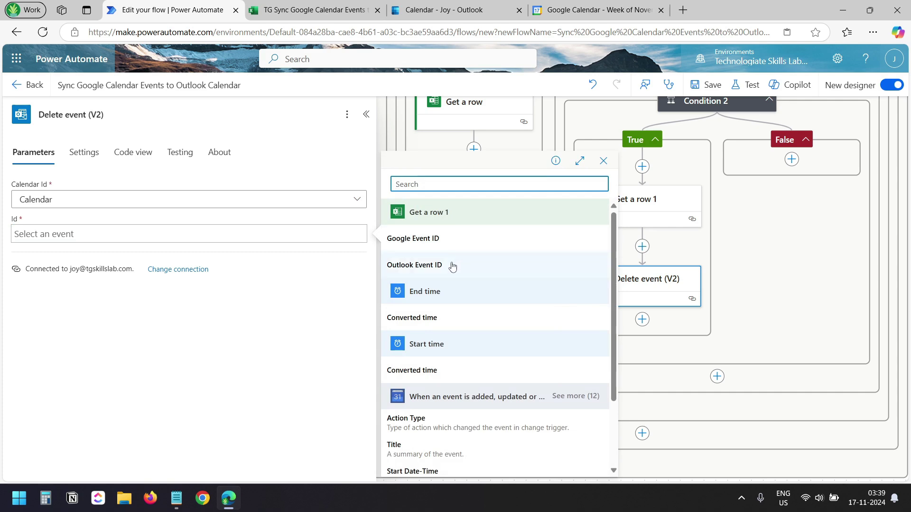
{"action": "left_click", "coordinate": [451, 265]}
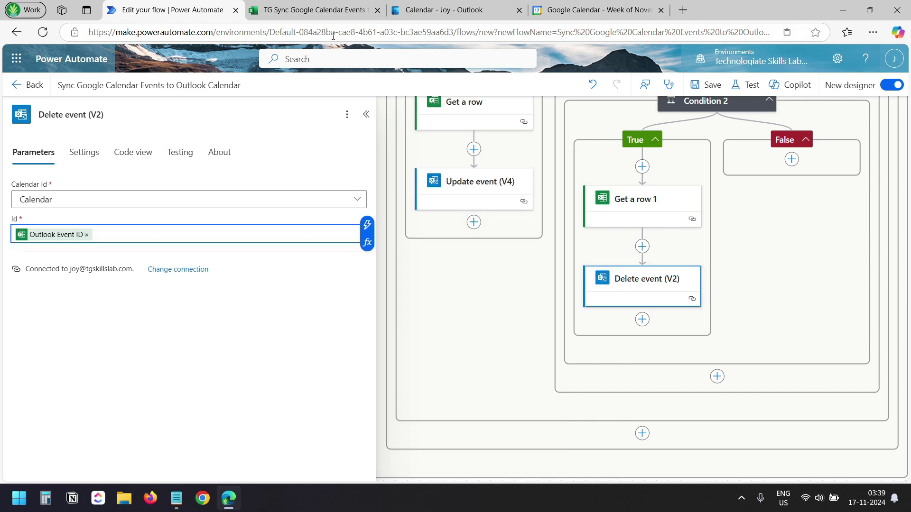
Add the Excel Online (Business) "Delete a row" action after Delete event (V2).
{"action": "left_click", "coordinate": [313, 10]}
{"action": "left_click", "coordinate": [190, 10]}
{"action": "left_click", "coordinate": [642, 319]}
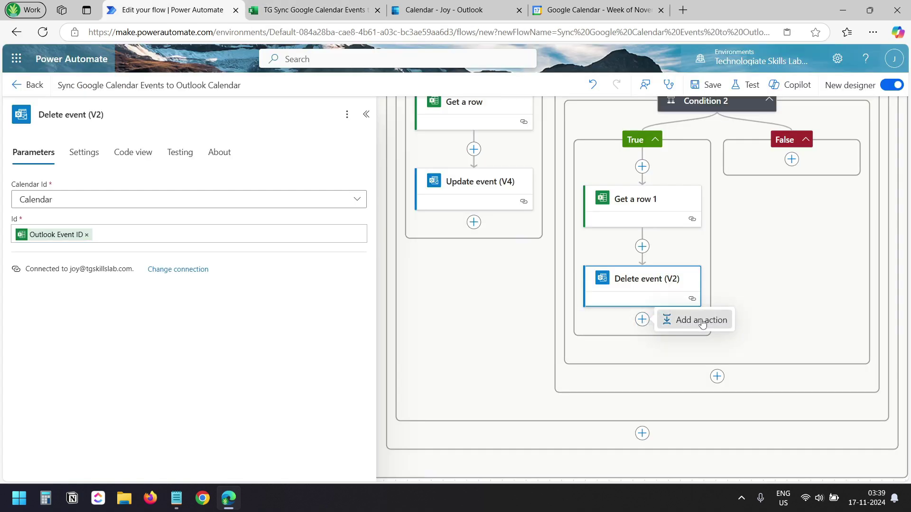
{"action": "left_click", "coordinate": [671, 320]}
{"action": "type", "text": "delete row"}
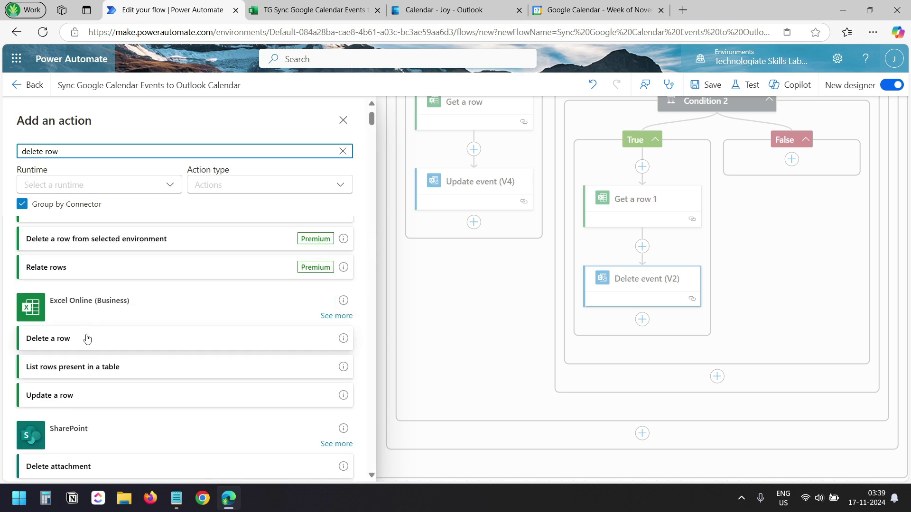
{"action": "left_click", "coordinate": [67, 340]}
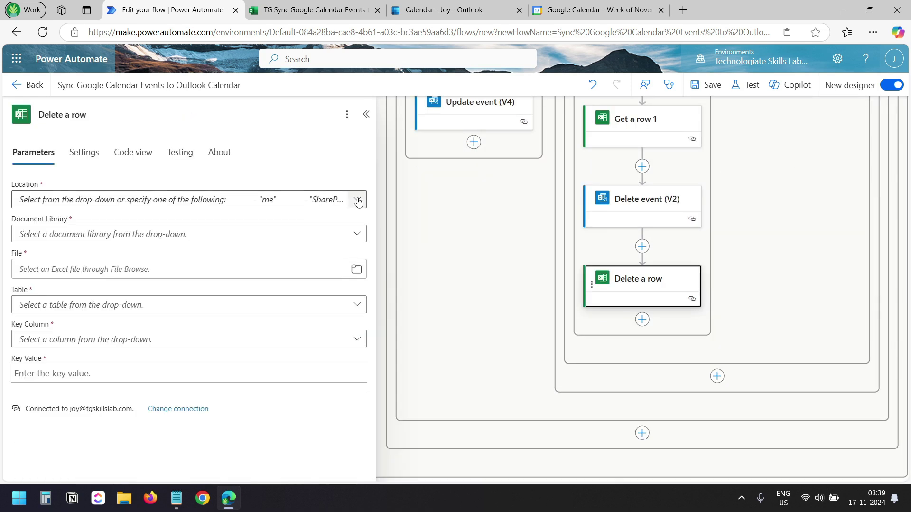
Point Delete a row to Table1 in TG Sync Google Calendar Events to Outlook.xlsx, using the OneDrive for Business location and OneDrive library.
{"action": "left_click", "coordinate": [285, 200]}
{"action": "left_click", "coordinate": [279, 220]}
{"action": "left_click", "coordinate": [261, 235]}
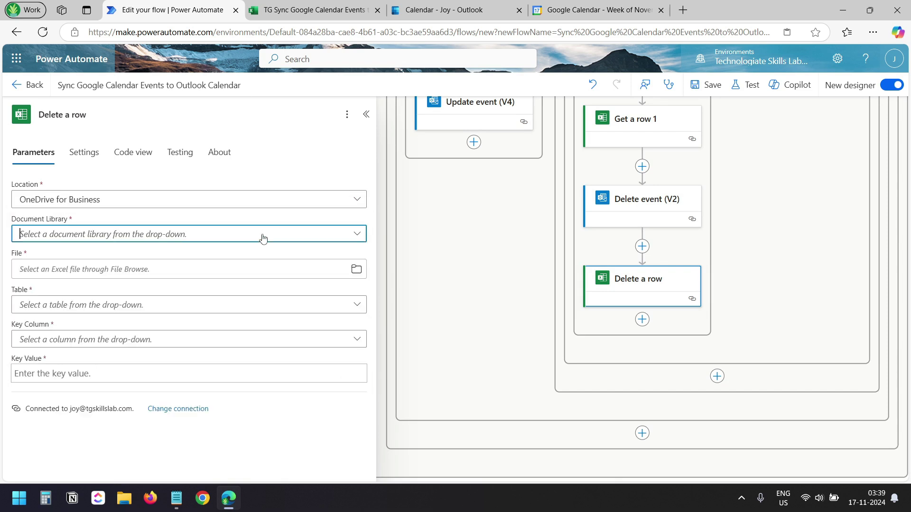
{"action": "left_click", "coordinate": [170, 254]}
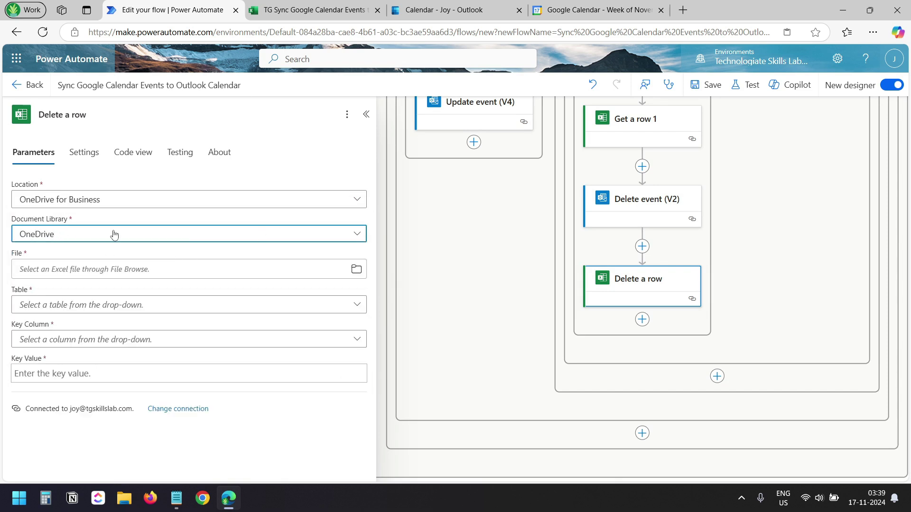
{"action": "left_click", "coordinate": [352, 273]}
{"action": "scroll", "coordinate": [279, 205], "scroll_direction": "down", "scroll_amount": 5}
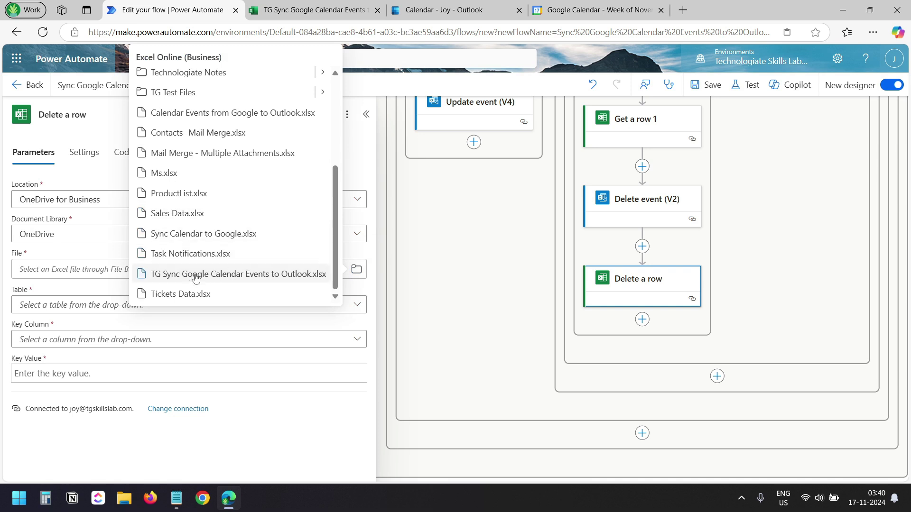
{"action": "left_click", "coordinate": [171, 278]}
{"action": "left_click", "coordinate": [332, 306]}
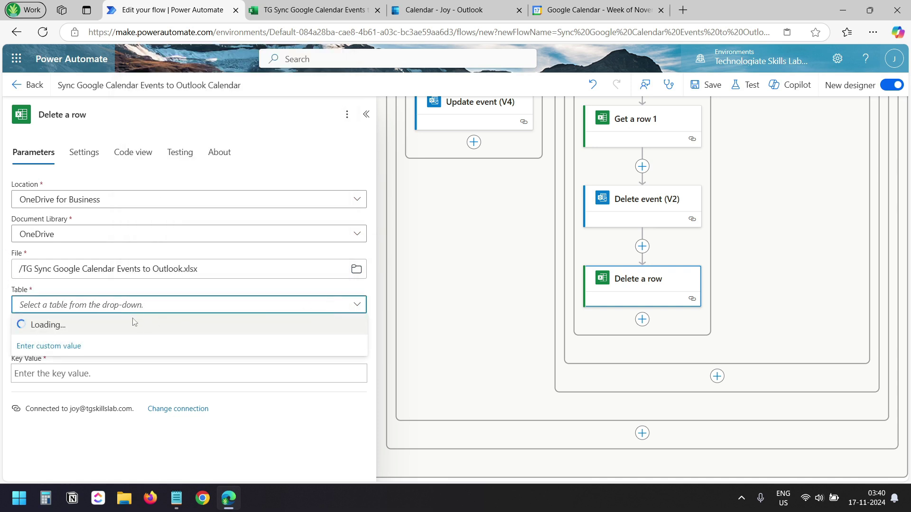
{"action": "left_click", "coordinate": [126, 324]}
Set Delete a row's key column to Google Event ID and its key value to Get a row 1's Google Event ID, and save the flow.
{"action": "left_click", "coordinate": [159, 340]}
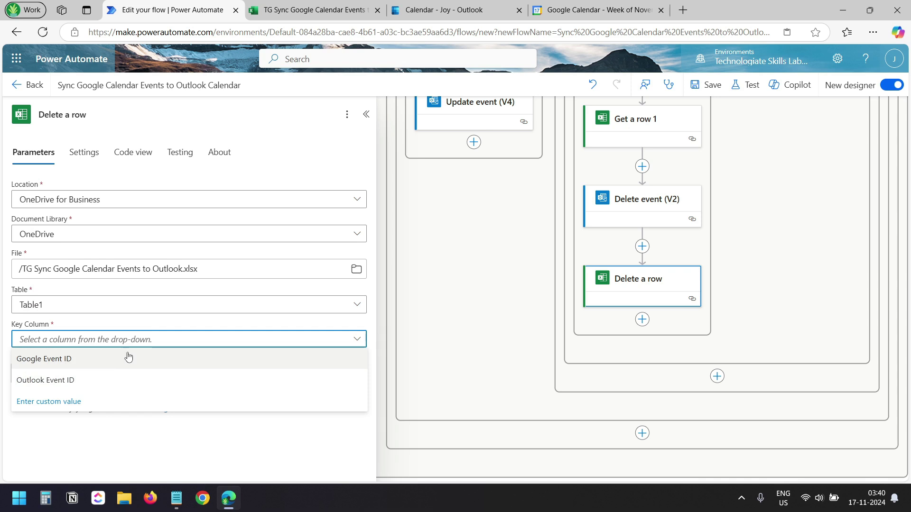
{"action": "scroll", "coordinate": [643, 315], "scroll_direction": "up", "scroll_amount": 1}
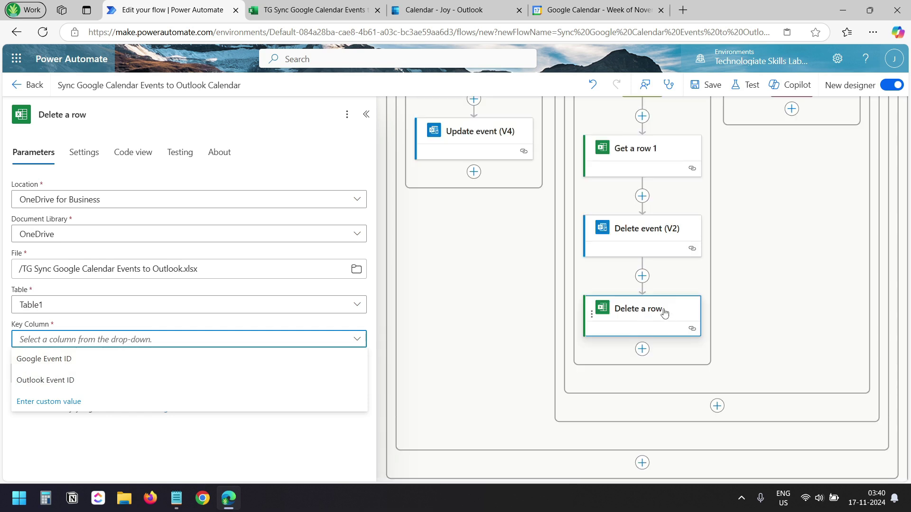
{"action": "left_click", "coordinate": [136, 360]}
{"action": "left_click", "coordinate": [244, 375]}
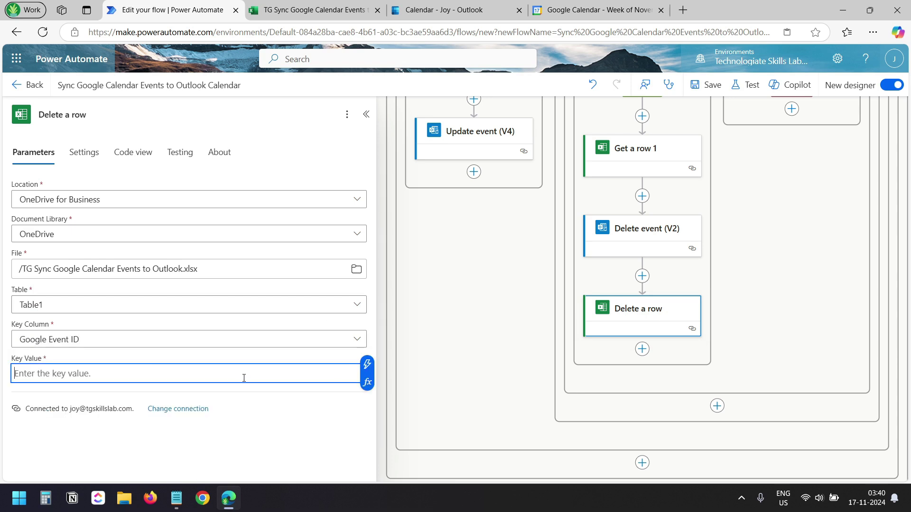
{"action": "left_click", "coordinate": [366, 364]}
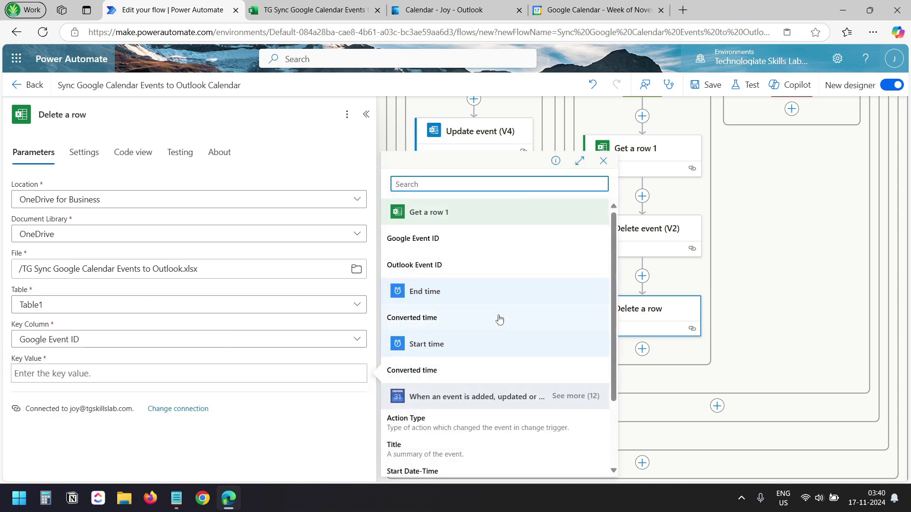
{"action": "left_click", "coordinate": [460, 241]}
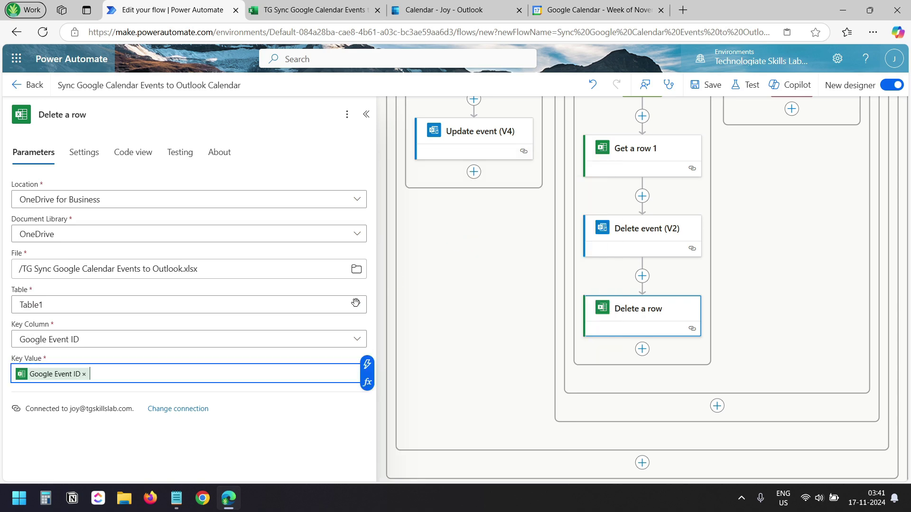
{"action": "left_click", "coordinate": [707, 85]}
{"action": "scroll", "coordinate": [75, 262], "scroll_direction": "up", "scroll_amount": 5}
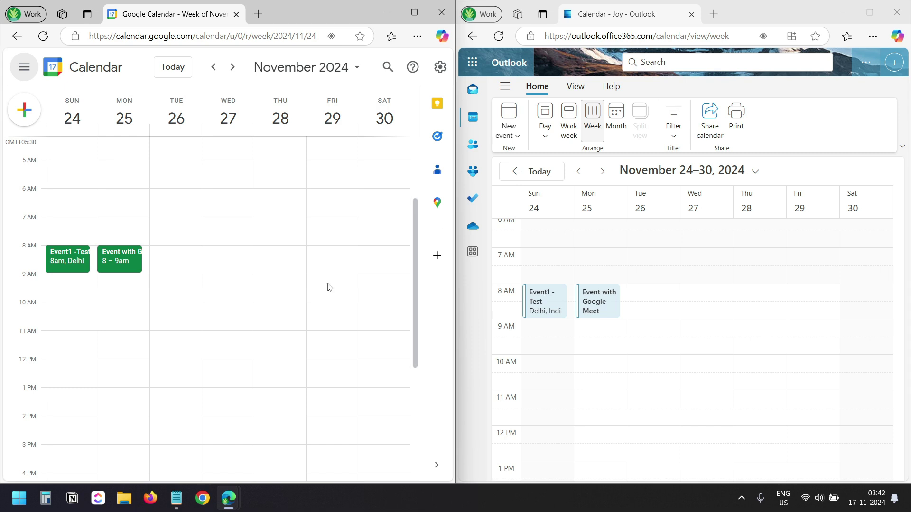
Edit "Event with Google Meet" on November 25 in Google Calendar and move its start time to 10:00am.
{"action": "left_click", "coordinate": [123, 263]}
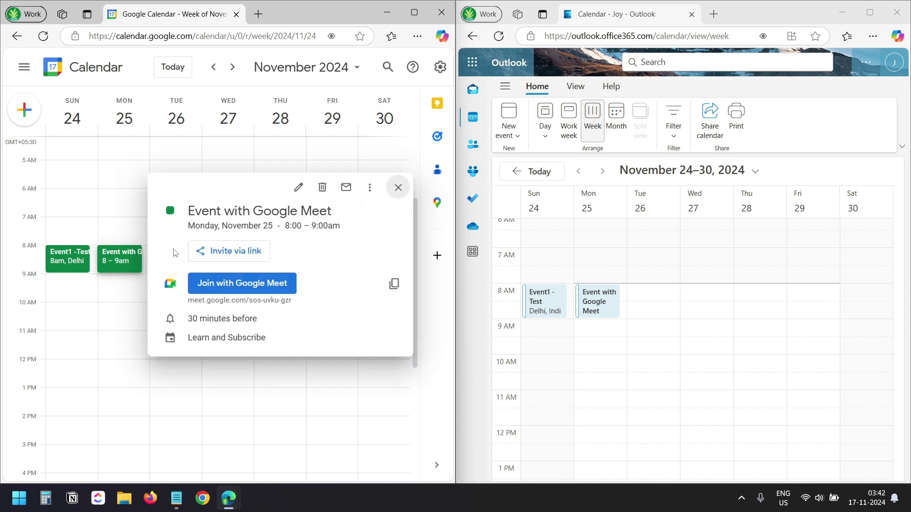
{"action": "left_click", "coordinate": [299, 189]}
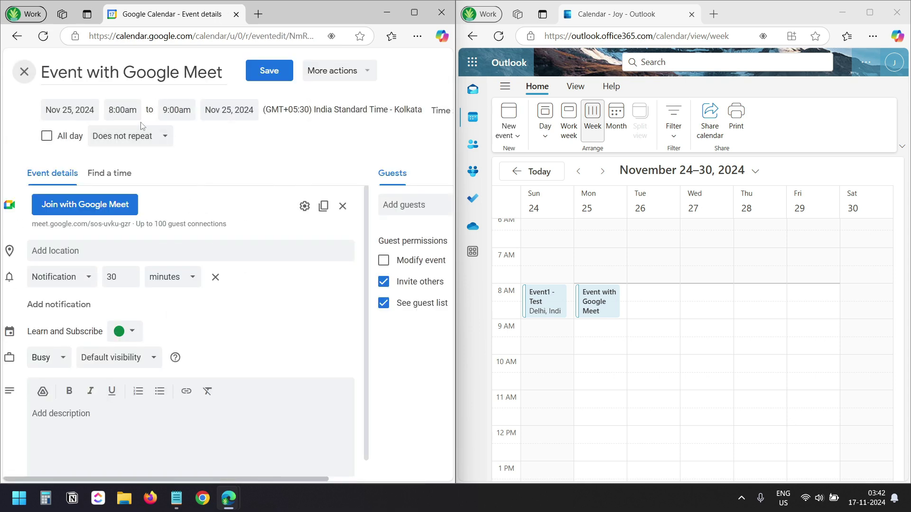
{"action": "left_click", "coordinate": [122, 109]}
{"action": "scroll", "coordinate": [152, 152], "scroll_direction": "down", "scroll_amount": 4}
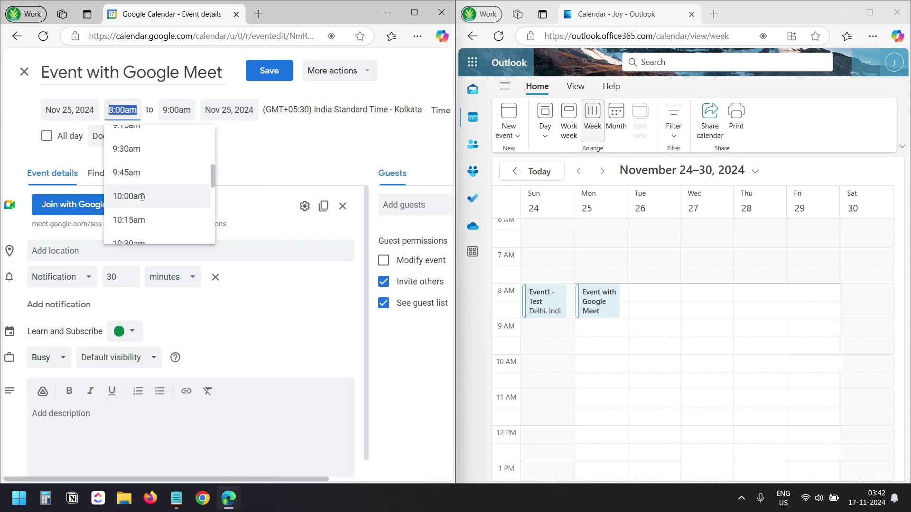
{"action": "left_click", "coordinate": [142, 197]}
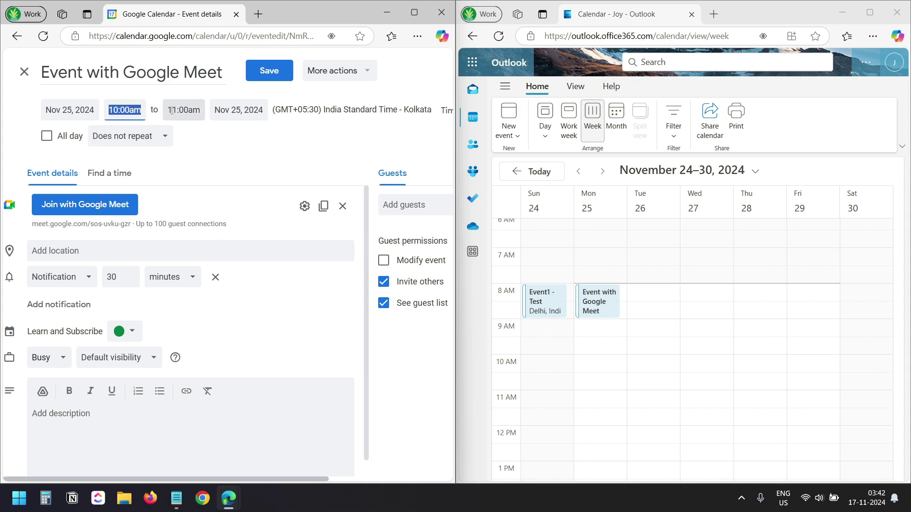
Add the description "This event is updated" to the Google Meet event and save it.
{"action": "left_click", "coordinate": [71, 416]}
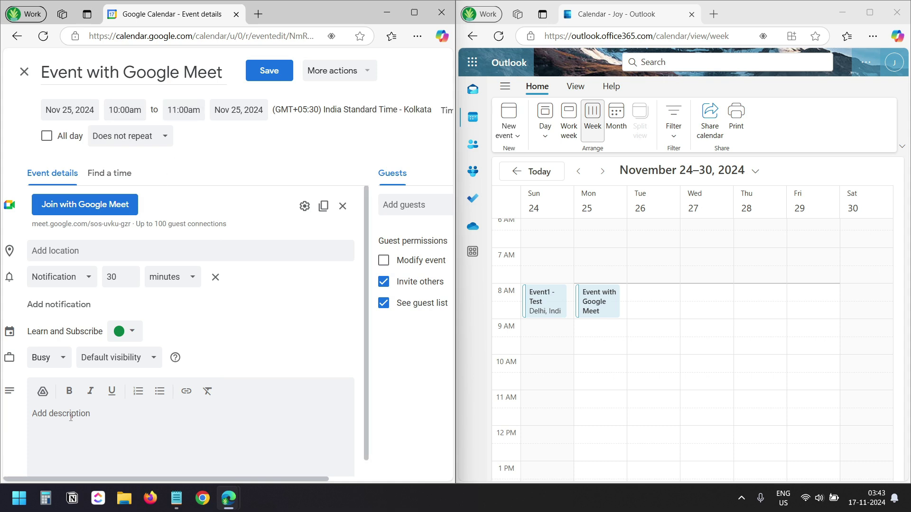
{"action": "type", "text": "This event is updated"}
{"action": "left_click", "coordinate": [268, 72]}
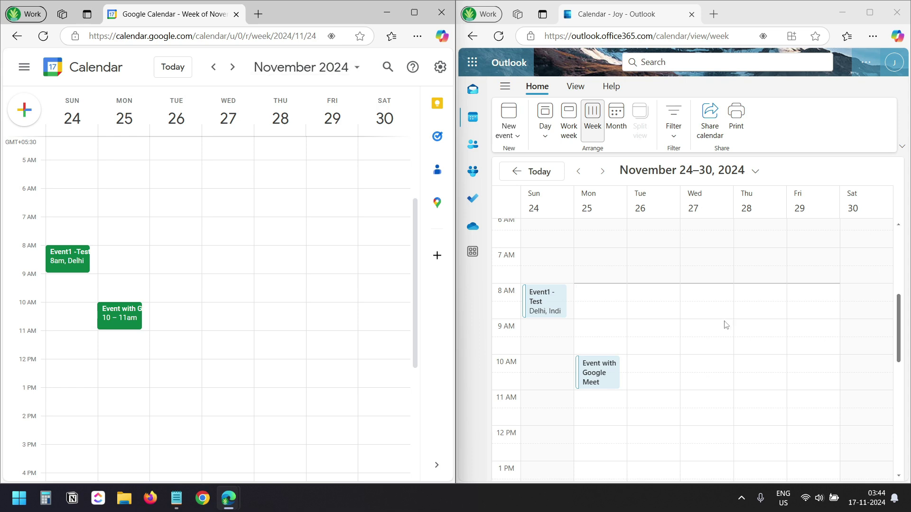
Check the time, Meet link and description of "Event with Google Meet" in the Outlook calendar without changing it.
{"action": "left_click", "coordinate": [599, 371]}
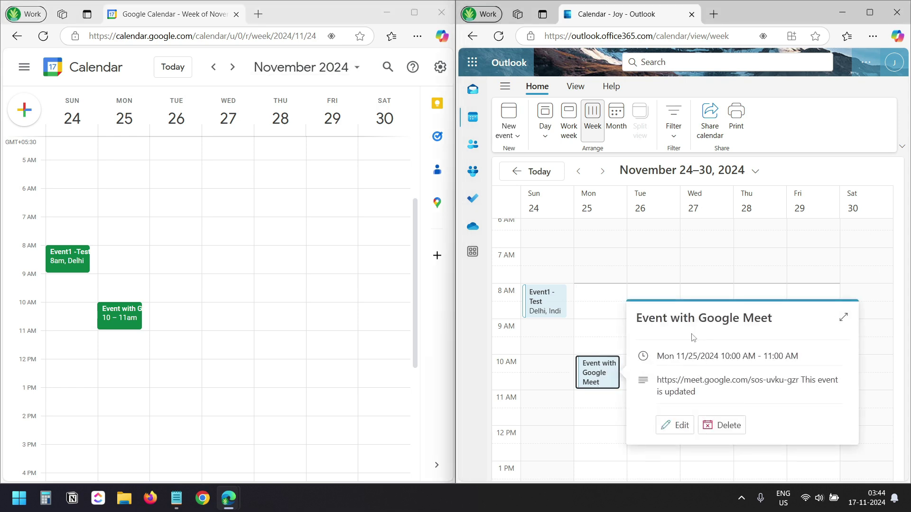
{"action": "left_click_drag", "start_coordinate": [801, 380], "coordinate": [838, 380]}
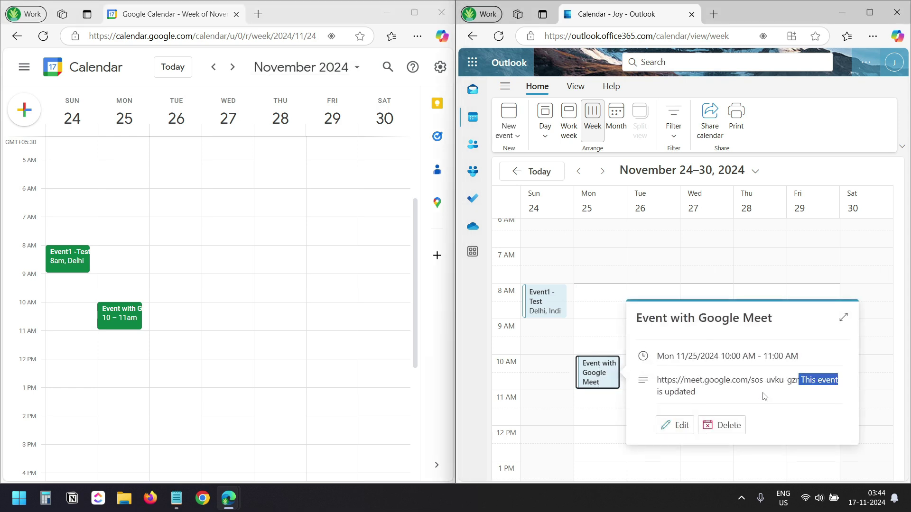
{"action": "left_click", "coordinate": [681, 427]}
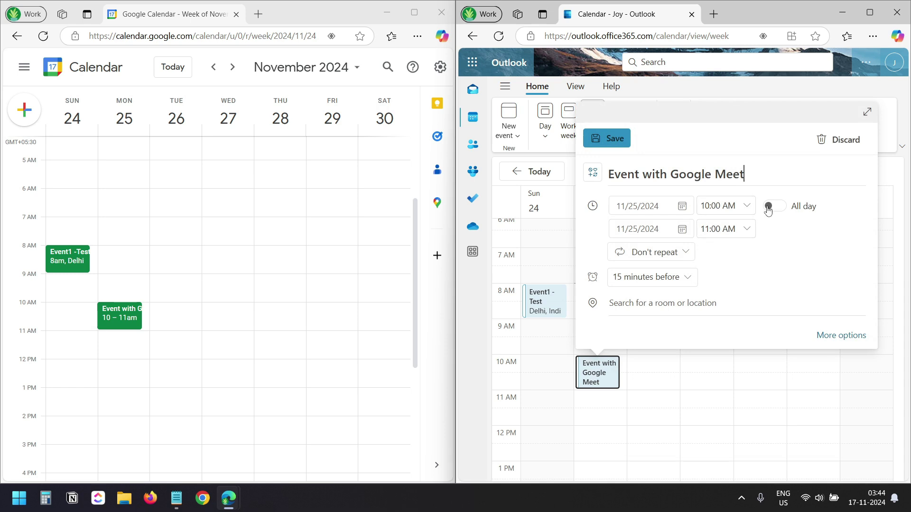
{"action": "left_click", "coordinate": [837, 139]}
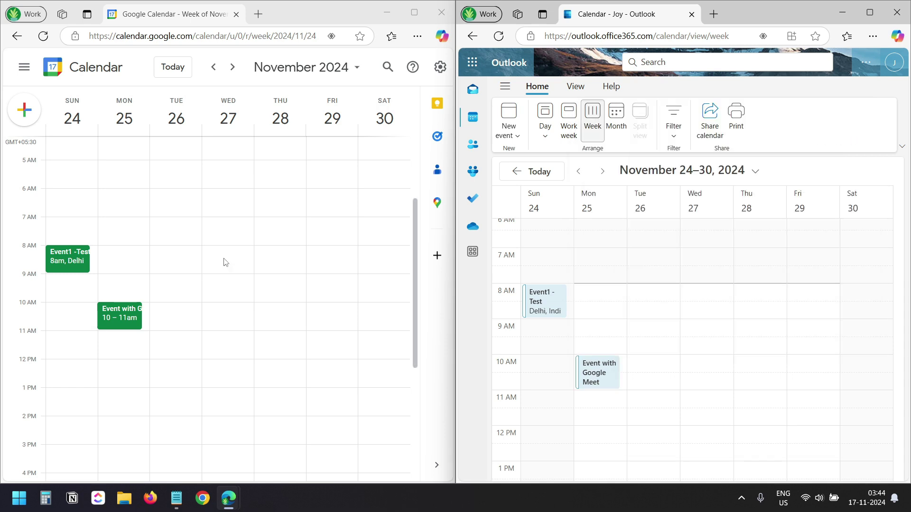
Create "Third Event" in Google Calendar on Wednesday, November 27, 9:00–10:00am, with Google Meet conferencing and the description "Hello".
{"action": "left_click", "coordinate": [226, 284]}
{"action": "type", "text": "Third "}
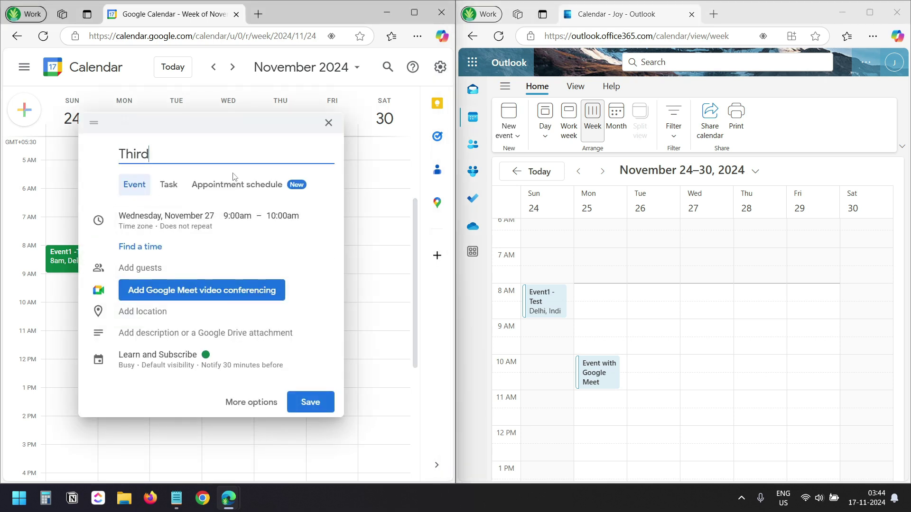
{"action": "type", "text": "Event"}
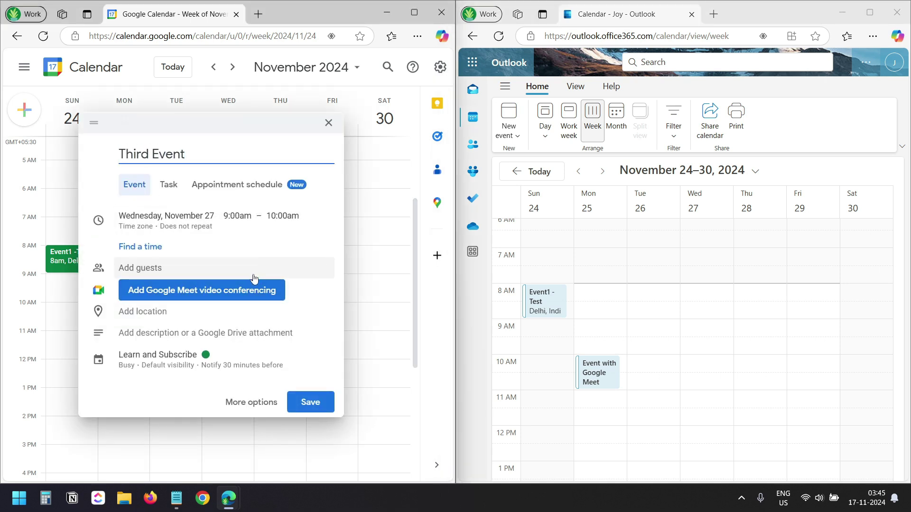
{"action": "left_click", "coordinate": [246, 292]}
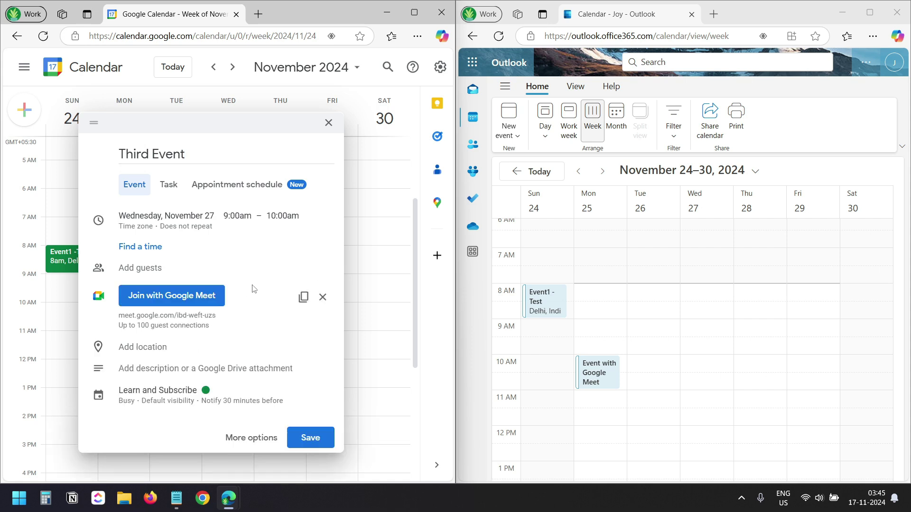
{"action": "left_click", "coordinate": [175, 368]}
{"action": "type", "text": "Hello"}
{"action": "left_click", "coordinate": [310, 437]}
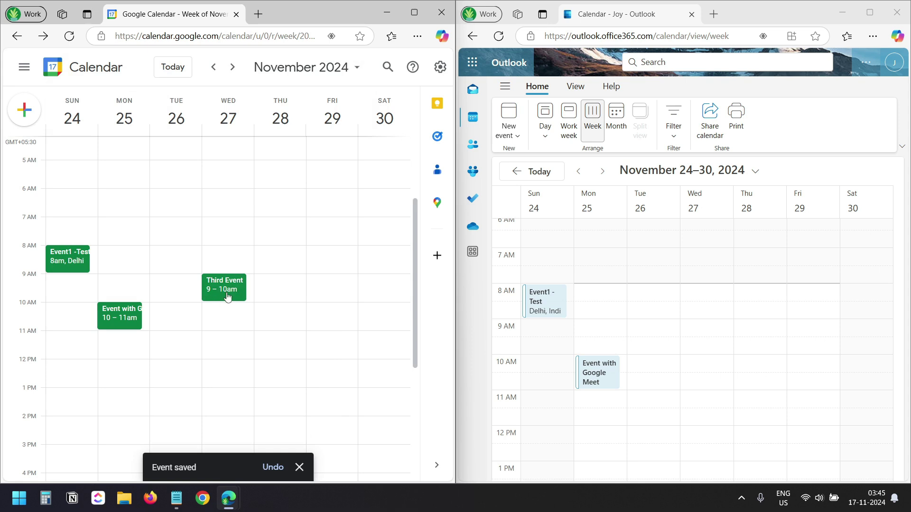
Rename the November 24 event "Event1 -Test" to "Event1 -Updated" in Google Calendar and save it.
{"action": "left_click", "coordinate": [67, 260]}
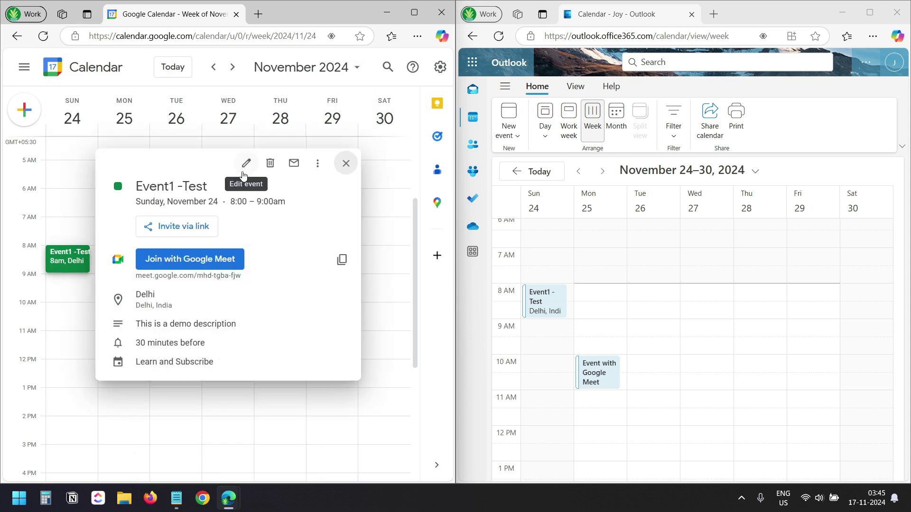
{"action": "left_click", "coordinate": [246, 164]}
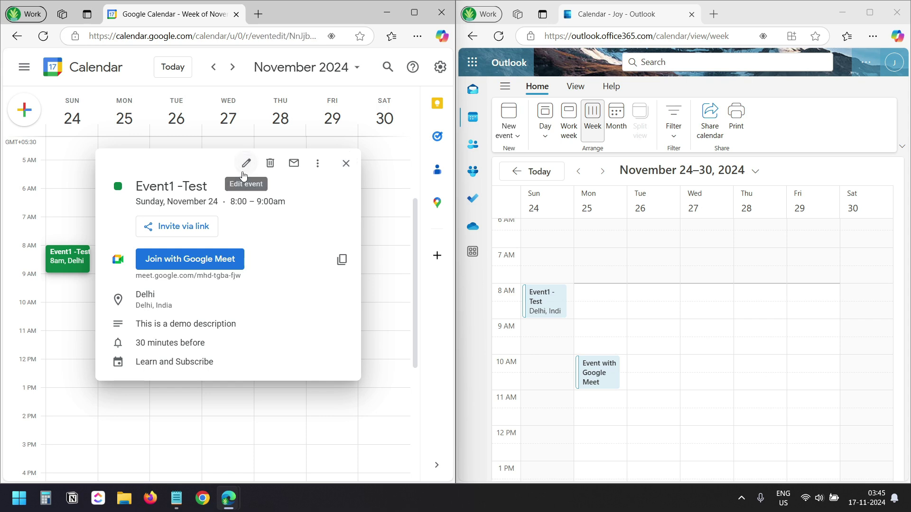
{"action": "left_click_drag", "start_coordinate": [153, 72], "coordinate": [104, 72]}
{"action": "type", "text": "Updated"}
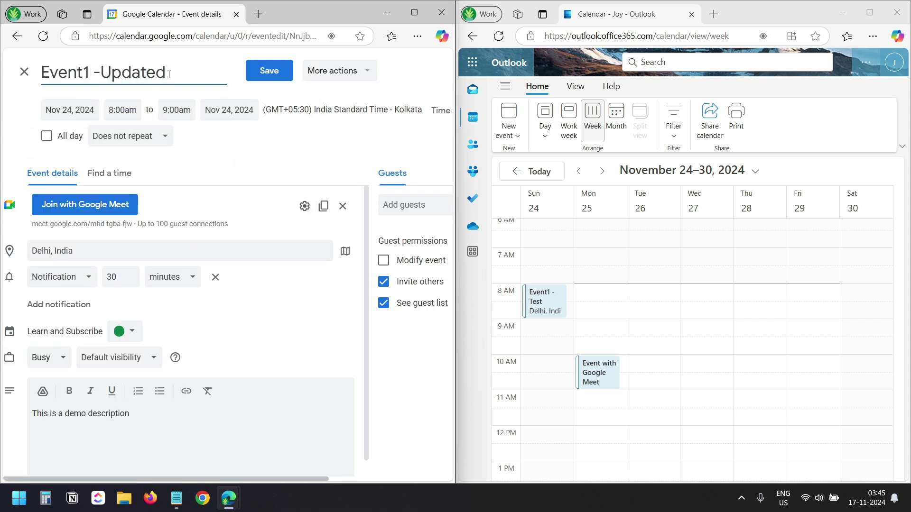
{"action": "left_click", "coordinate": [268, 71]}
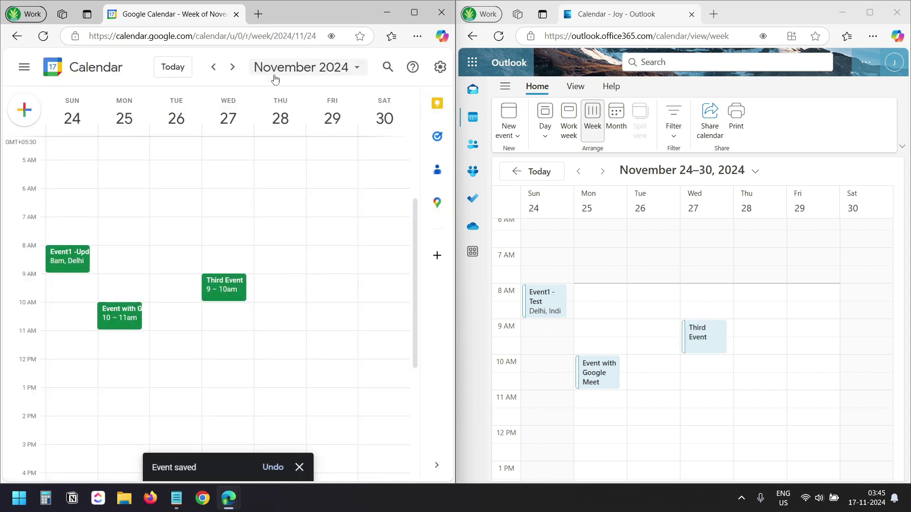
Create "Fourth Event" on Friday, November 29, 9:00–10:00am, and delete "Event with Google Meet" on November 25 from Google Calendar.
{"action": "left_click", "coordinate": [327, 284]}
{"action": "type", "text": "Fourth Event"}
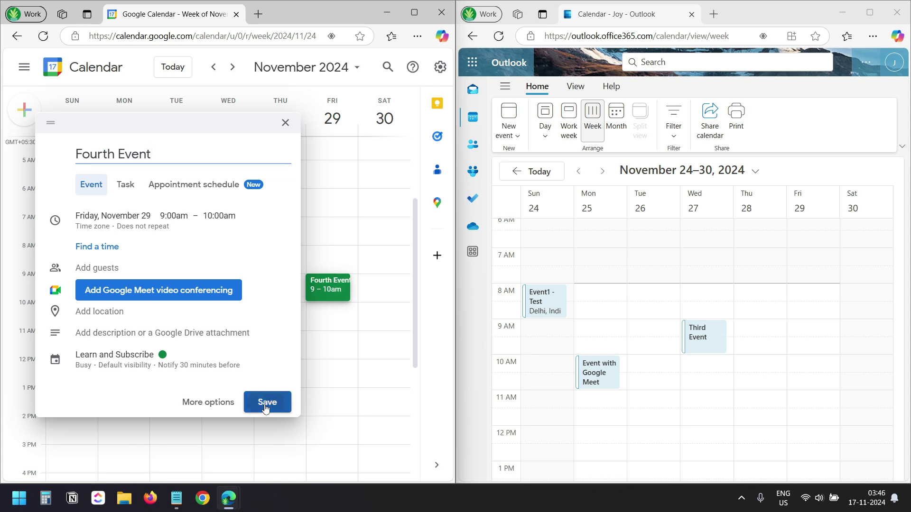
{"action": "left_click", "coordinate": [266, 407]}
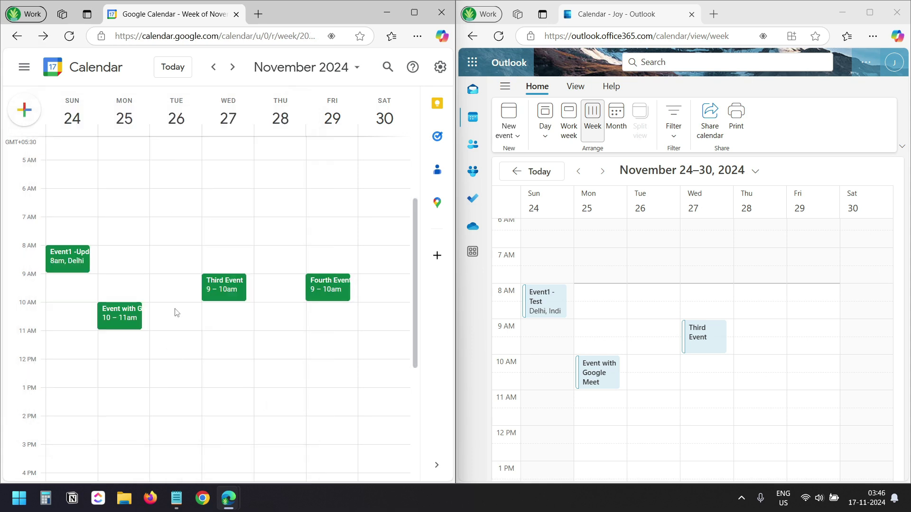
{"action": "right_click", "coordinate": [116, 314]}
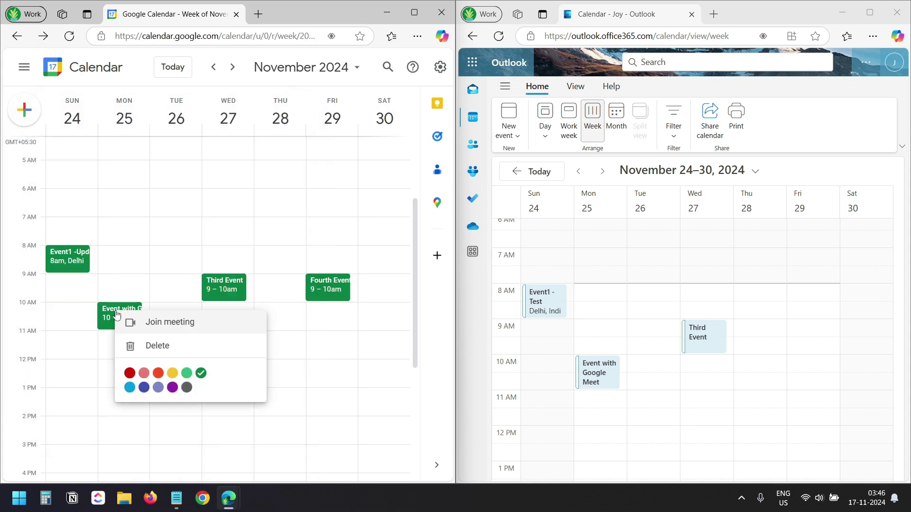
{"action": "left_click", "coordinate": [138, 347]}
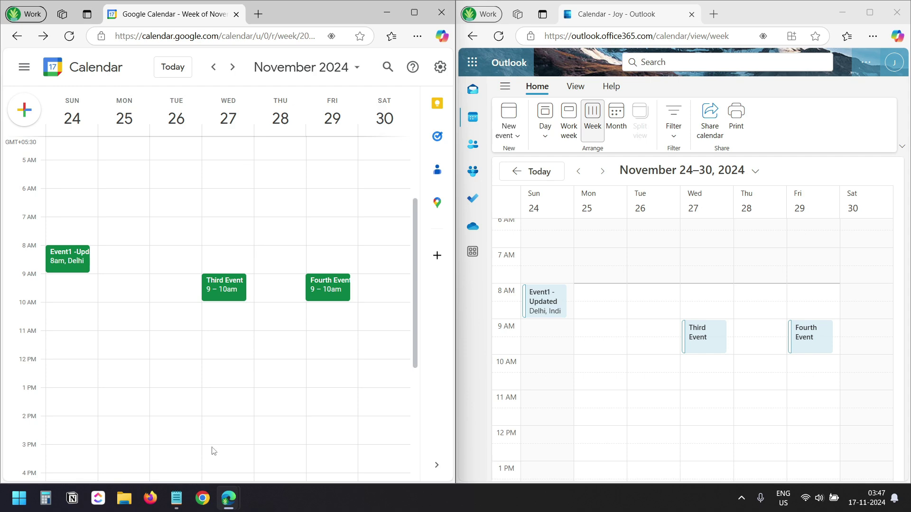
Switch to Power Automate, leave the flow editor, and check the flow's 28-day run history and its turn-off option.
{"action": "mouse_move", "coordinate": [230, 498]}
{"action": "left_click", "coordinate": [232, 455]}
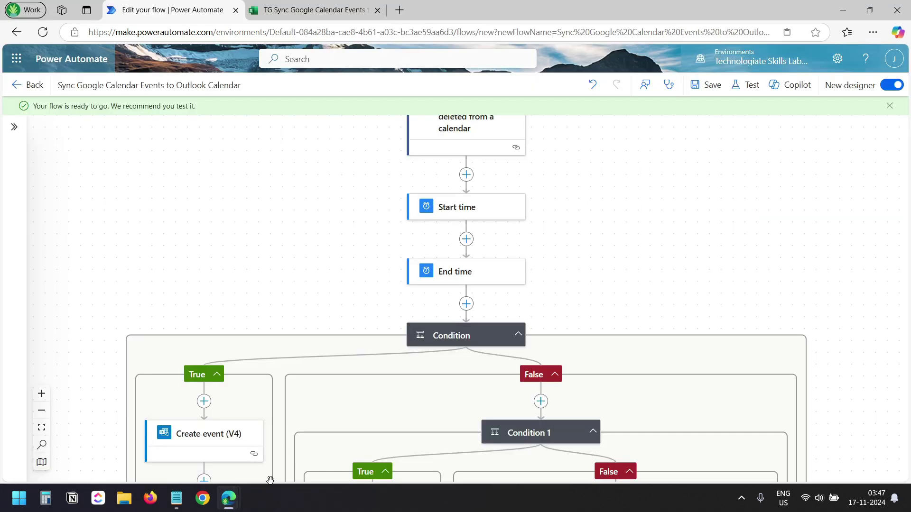
{"action": "scroll", "coordinate": [332, 183], "scroll_direction": "down", "scroll_amount": 2}
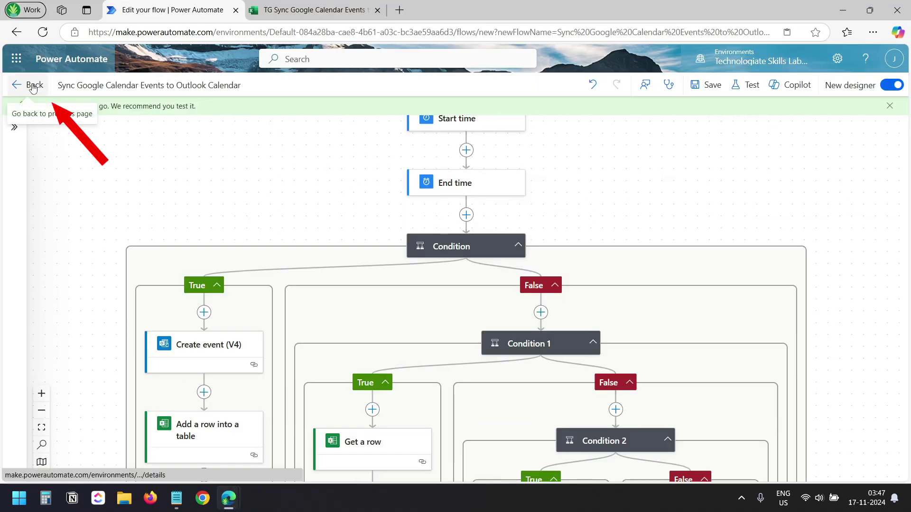
{"action": "left_click", "coordinate": [30, 86]}
{"action": "scroll", "coordinate": [437, 225], "scroll_direction": "down", "scroll_amount": 5}
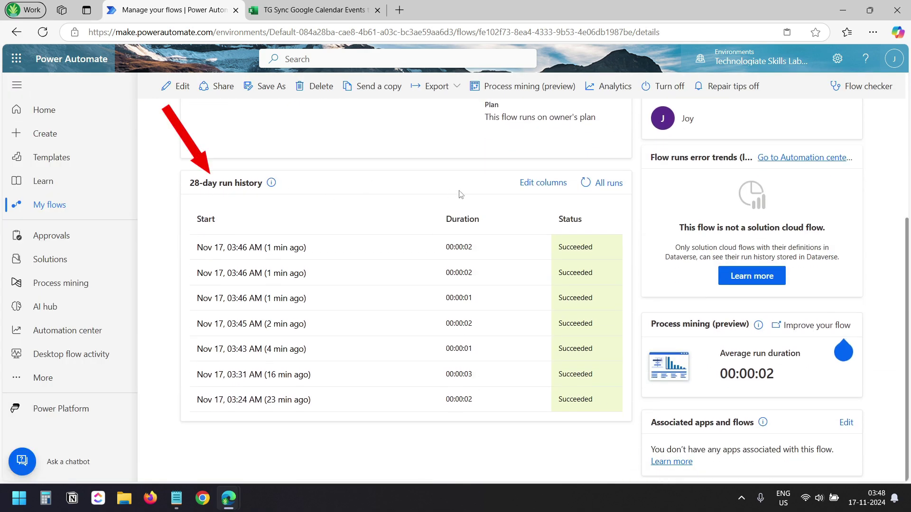
{"action": "scroll", "coordinate": [458, 194], "scroll_direction": "up", "scroll_amount": 5}
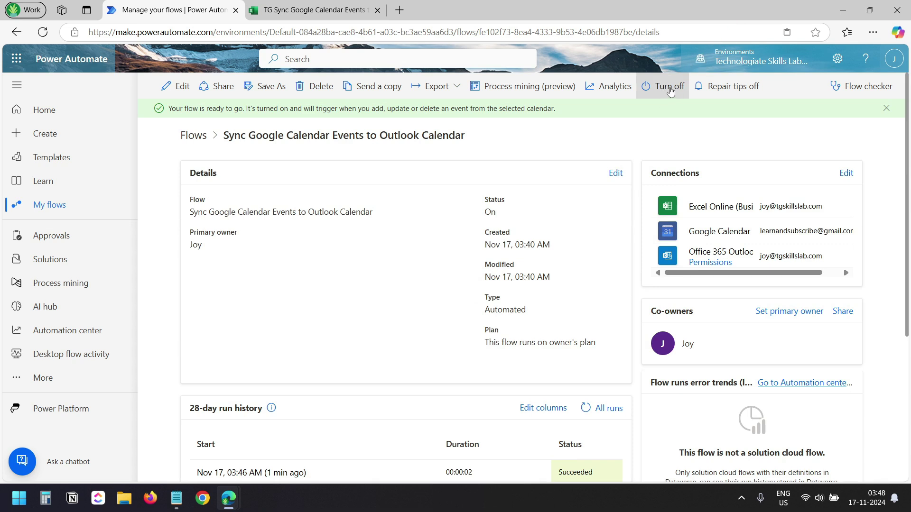
{"action": "left_click", "coordinate": [670, 91]}
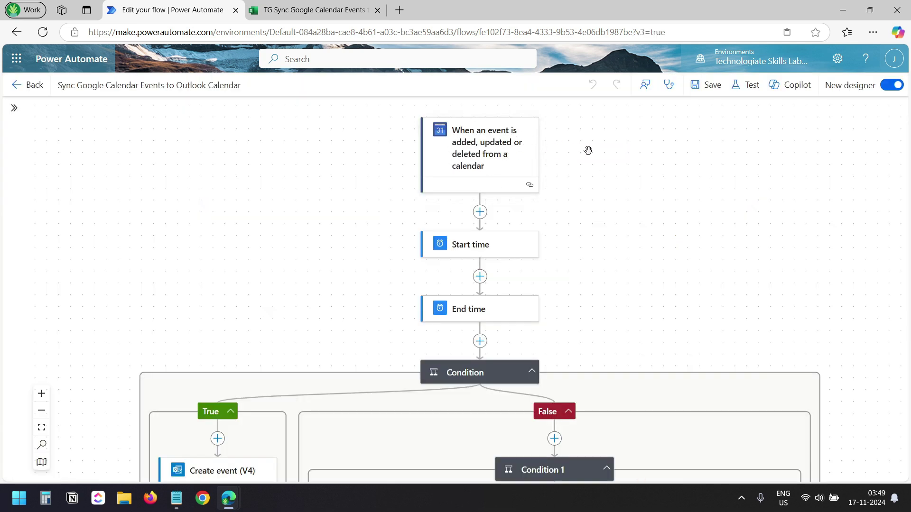
Review the flow's time conversions and its create, update and delete branches, along with the event ID table in the Excel workbook.
{"action": "left_click_drag", "start_coordinate": [600, 202], "coordinate": [606, 154]}
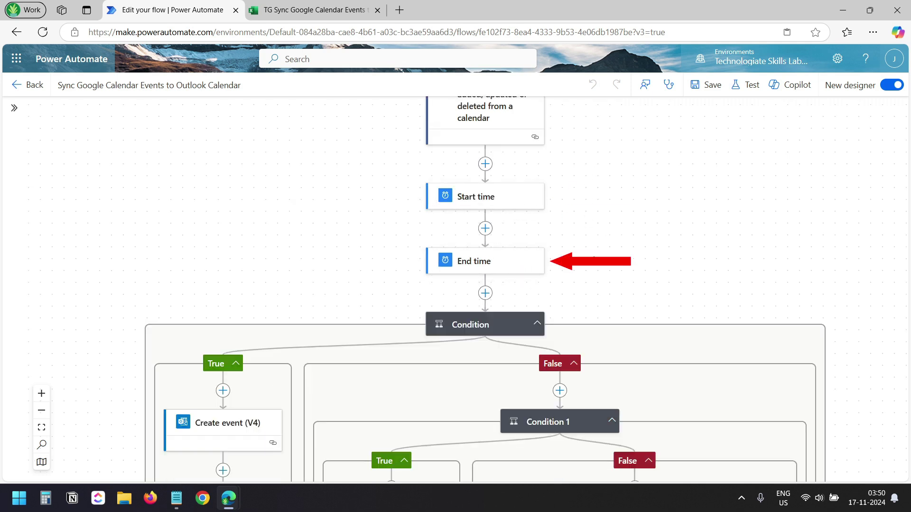
{"action": "left_click_drag", "start_coordinate": [609, 267], "coordinate": [615, 133]}
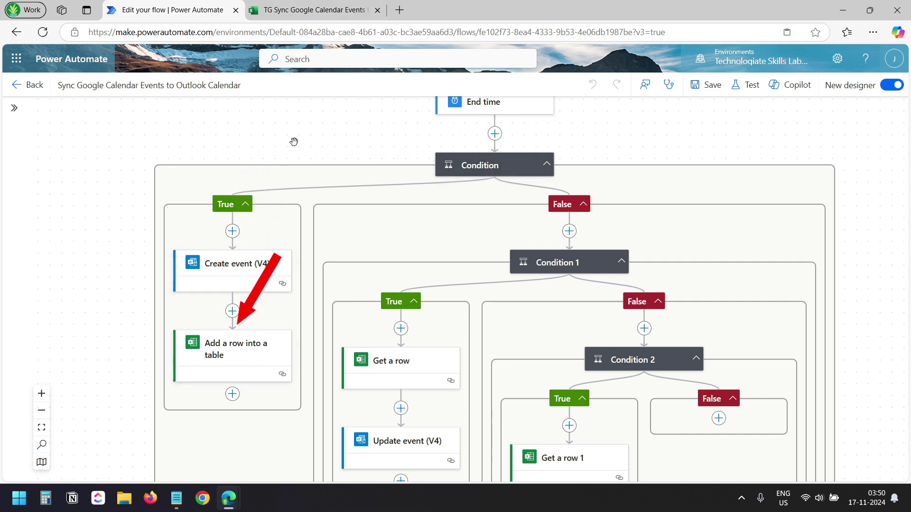
{"action": "scroll", "coordinate": [569, 211], "scroll_direction": "down", "scroll_amount": 1}
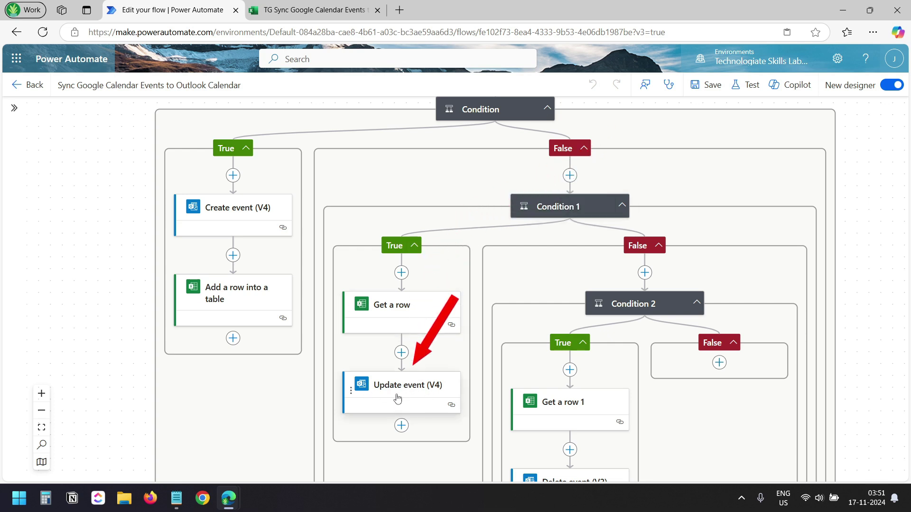
{"action": "scroll", "coordinate": [397, 398], "scroll_direction": "down", "scroll_amount": 5}
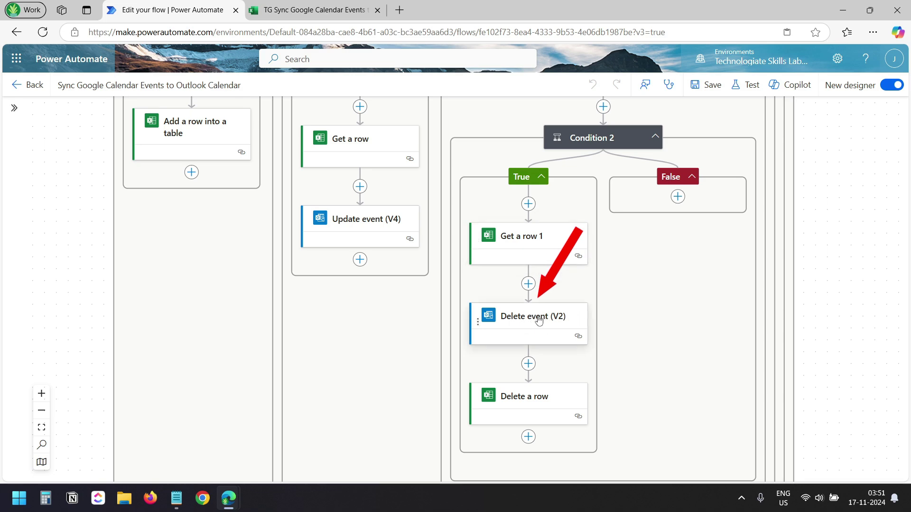
{"action": "left_click", "coordinate": [287, 5]}
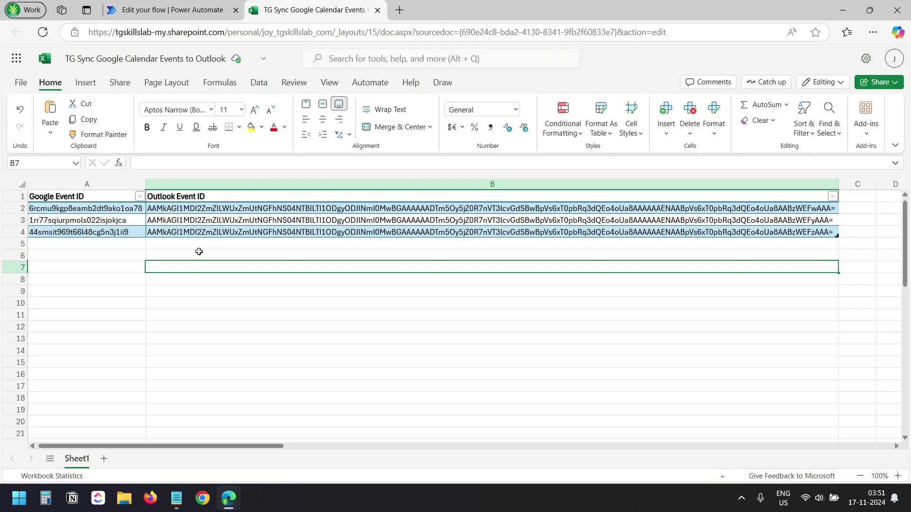
{"action": "left_click", "coordinate": [182, 17]}
{"action": "left_click_drag", "start_coordinate": [838, 185], "coordinate": [893, 371]}
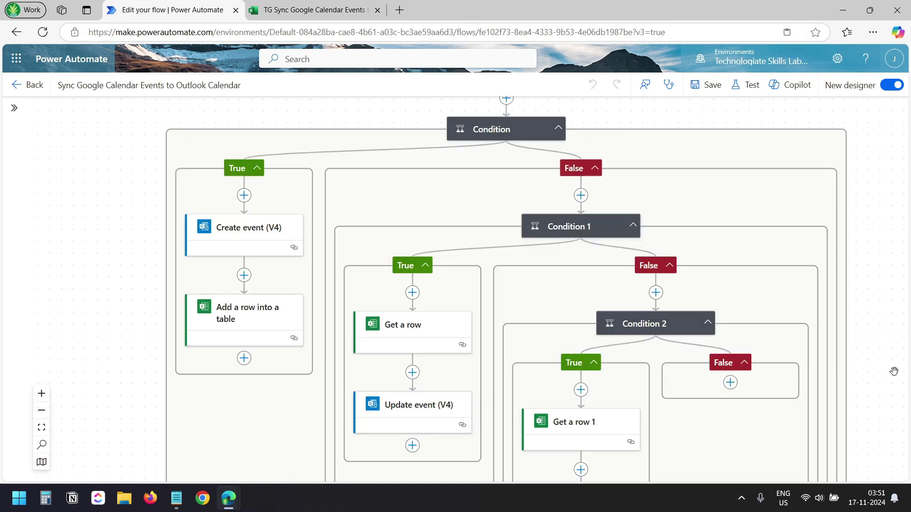